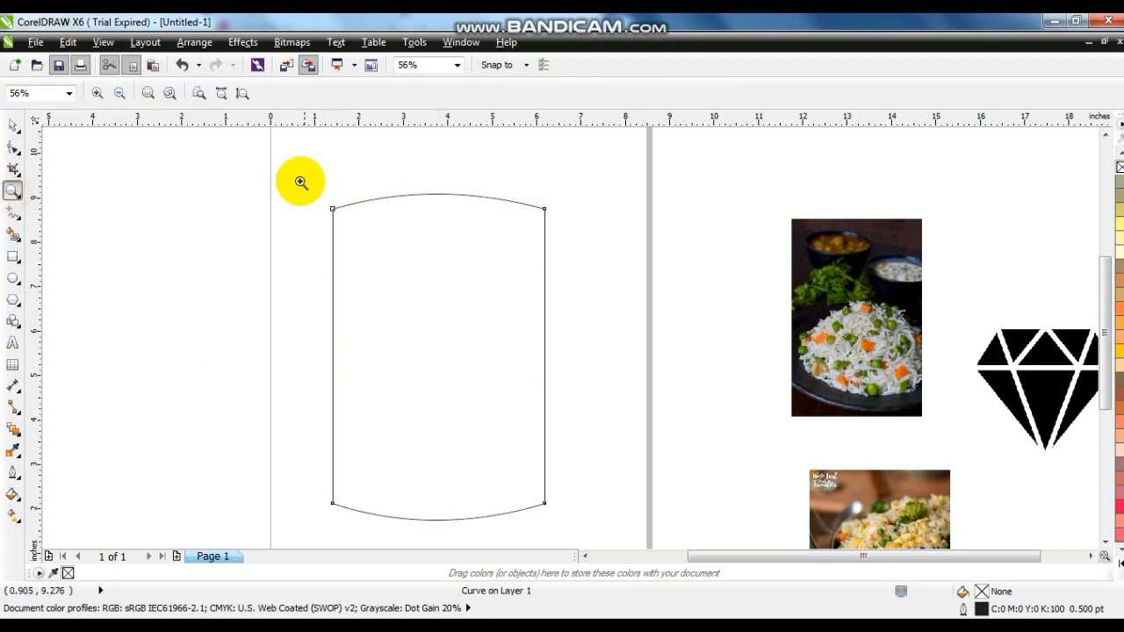
Step: Add a single inside contour offset by 0.127 inch to the curved bag outline and break the contour group apart
{"action": "left_click", "coordinate": [19, 436]}
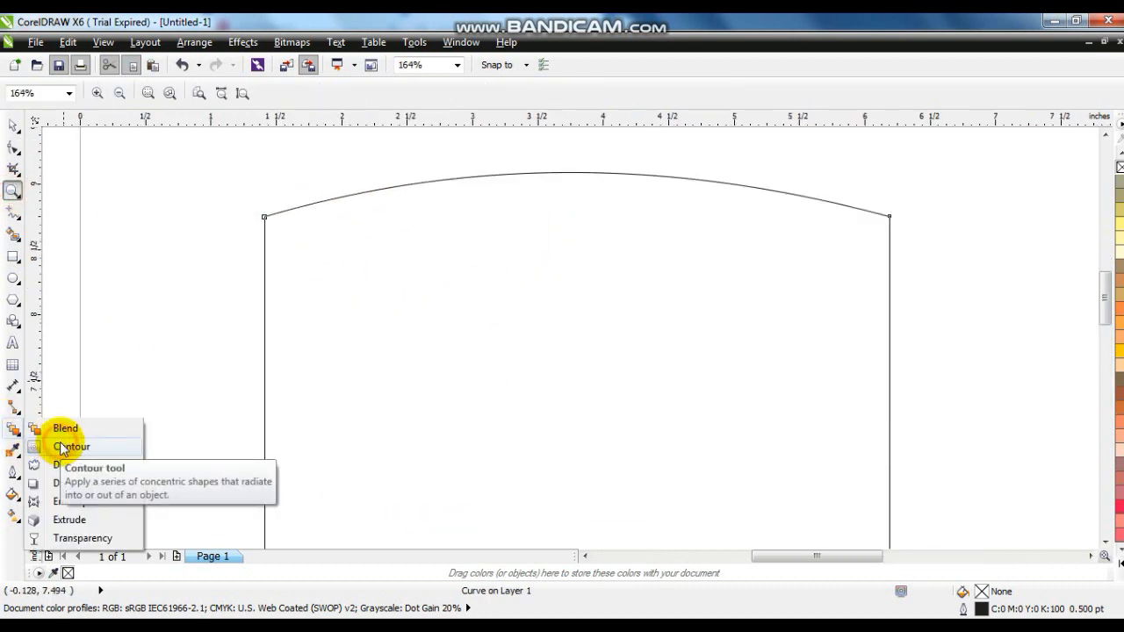
{"action": "left_click", "coordinate": [66, 447]}
{"action": "left_click_drag", "start_coordinate": [562, 180], "coordinate": [576, 188]}
{"action": "left_click", "coordinate": [208, 46]}
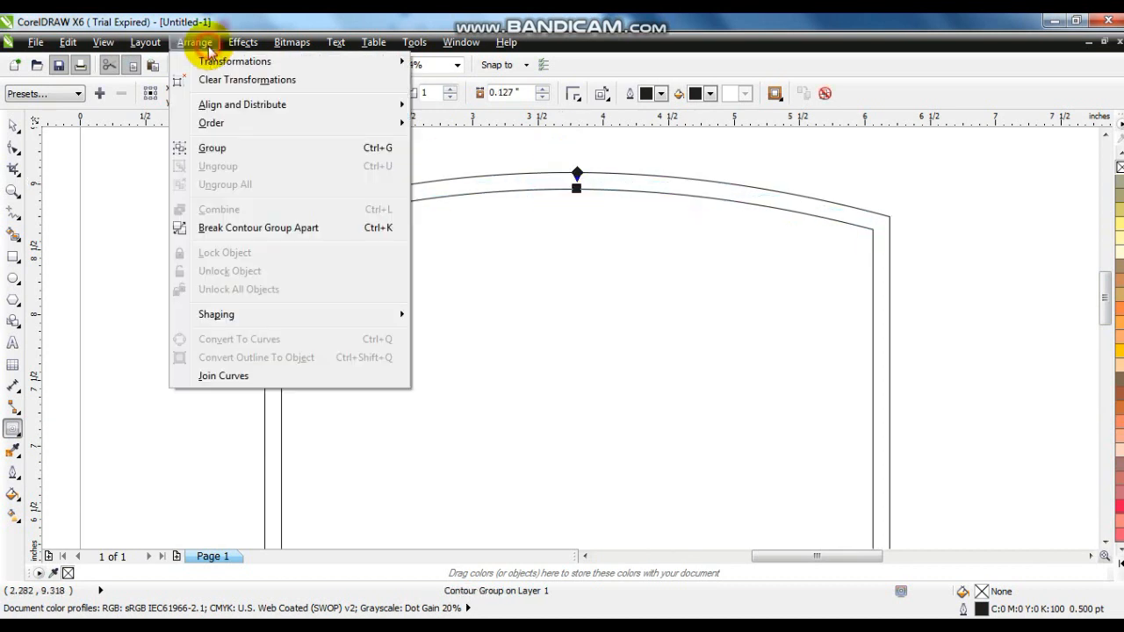
{"action": "left_click", "coordinate": [215, 232]}
{"action": "left_click", "coordinate": [14, 126]}
{"action": "left_click", "coordinate": [94, 226]}
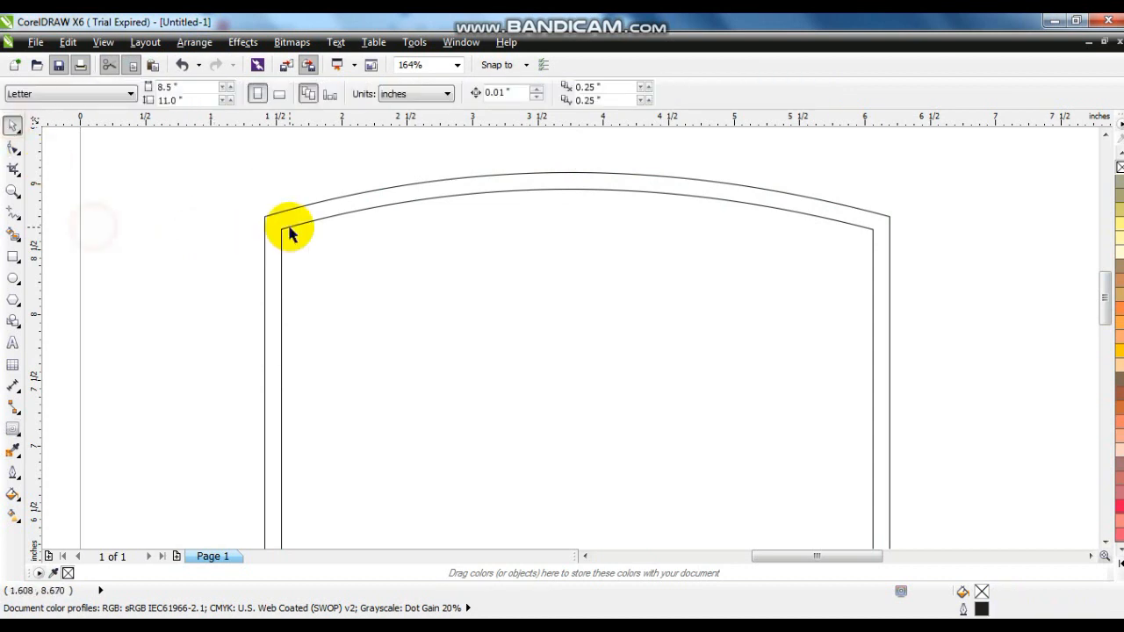
Step: Fill the inner shape with 20% black grey
{"action": "left_click", "coordinate": [289, 230]}
{"action": "left_click", "coordinate": [1117, 554]}
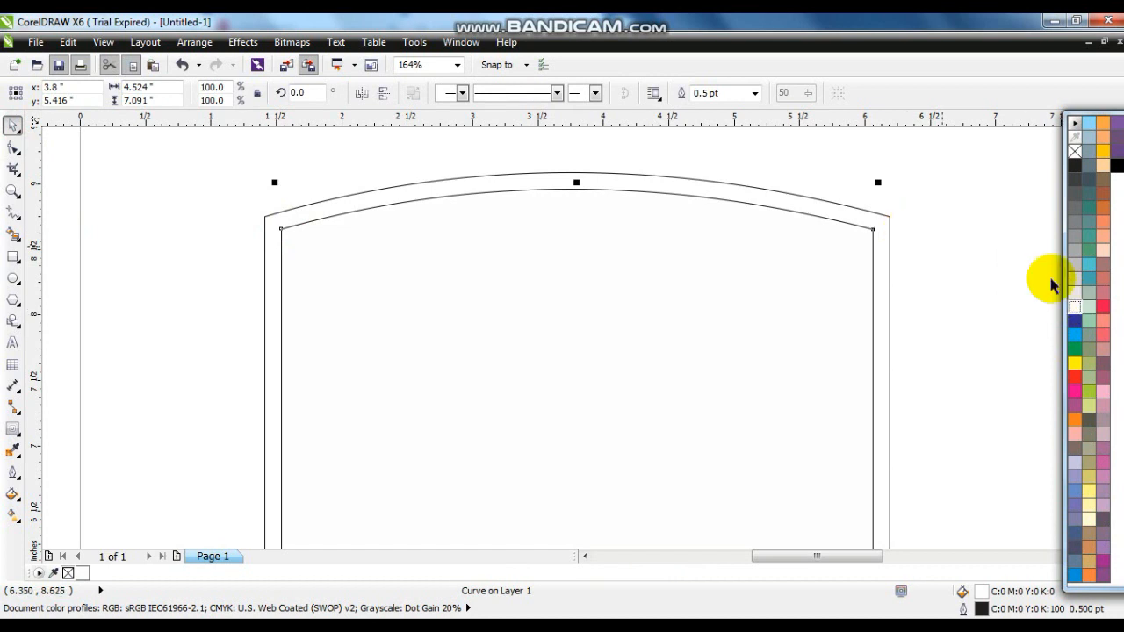
{"action": "left_click", "coordinate": [1076, 280]}
Step: Fill the outer shape with dark brown C44 M89 Y82 K67 and remove the outlines of both shapes
{"action": "left_click", "coordinate": [861, 217]}
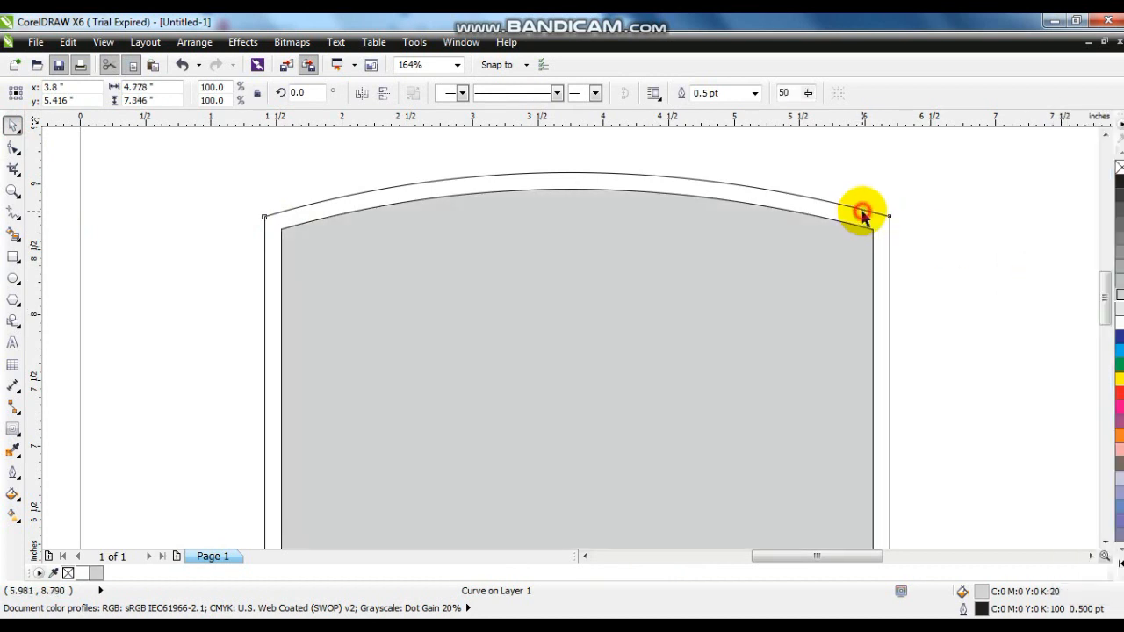
{"action": "left_click", "coordinate": [13, 494]}
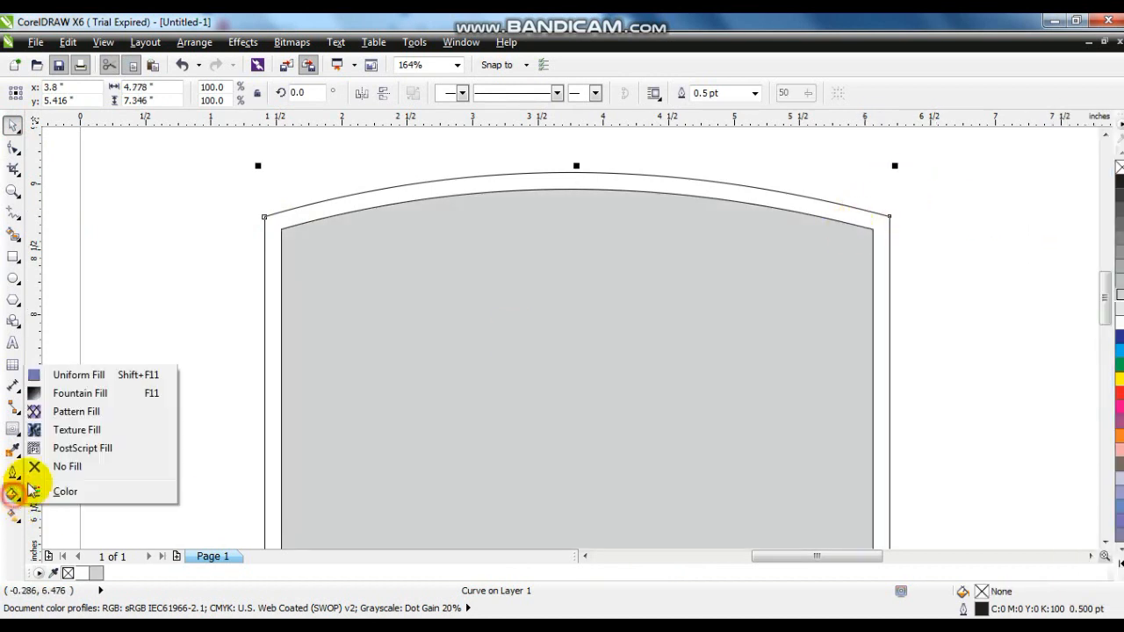
{"action": "left_click", "coordinate": [61, 375]}
{"action": "left_click", "coordinate": [237, 174]}
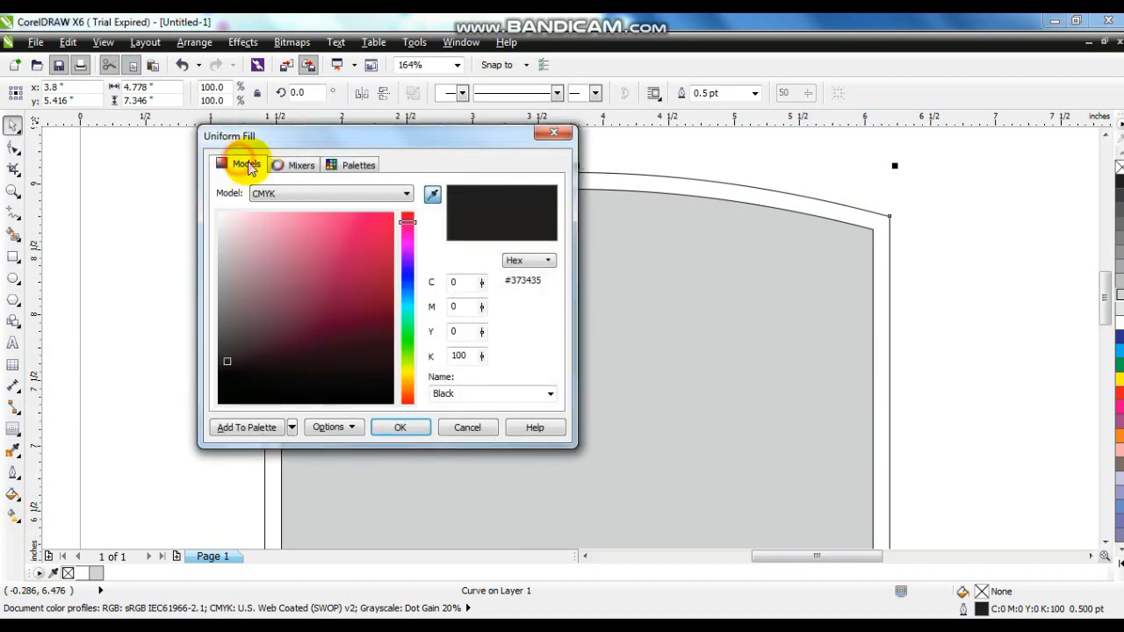
{"action": "left_click_drag", "start_coordinate": [402, 372], "coordinate": [408, 404]}
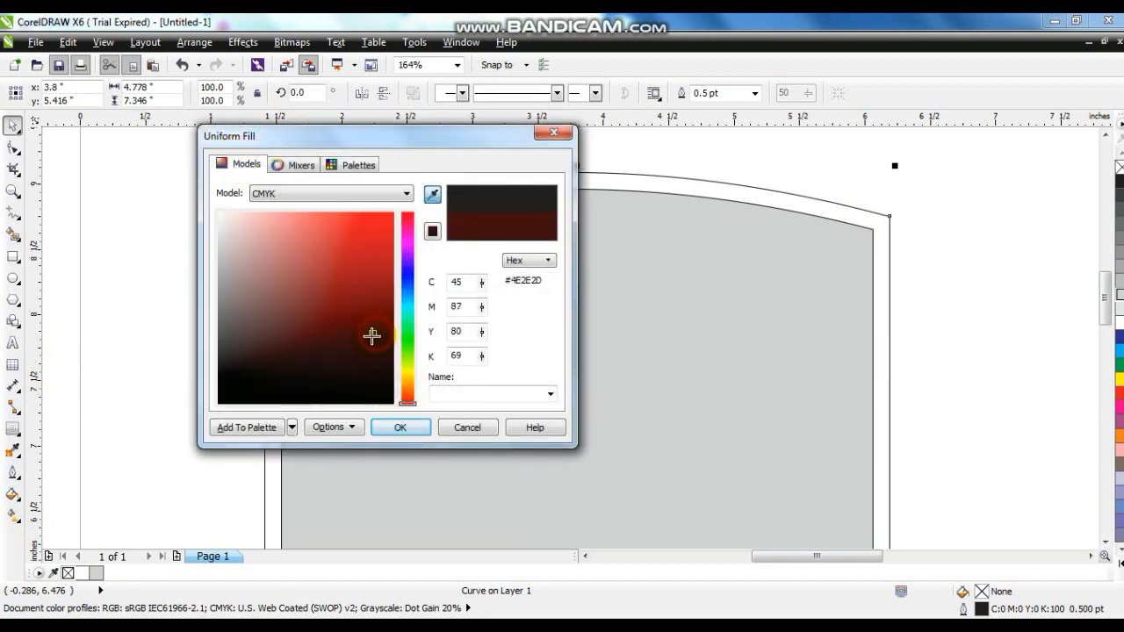
{"action": "left_click", "coordinate": [393, 430]}
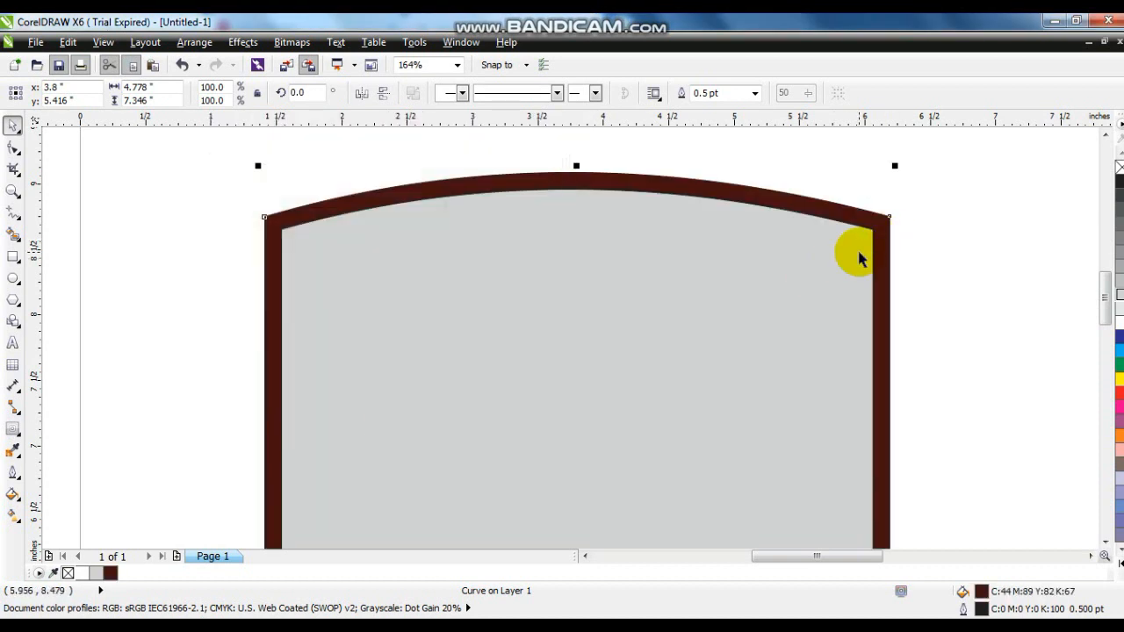
{"action": "left_click", "coordinate": [860, 258], "text": "shift"}
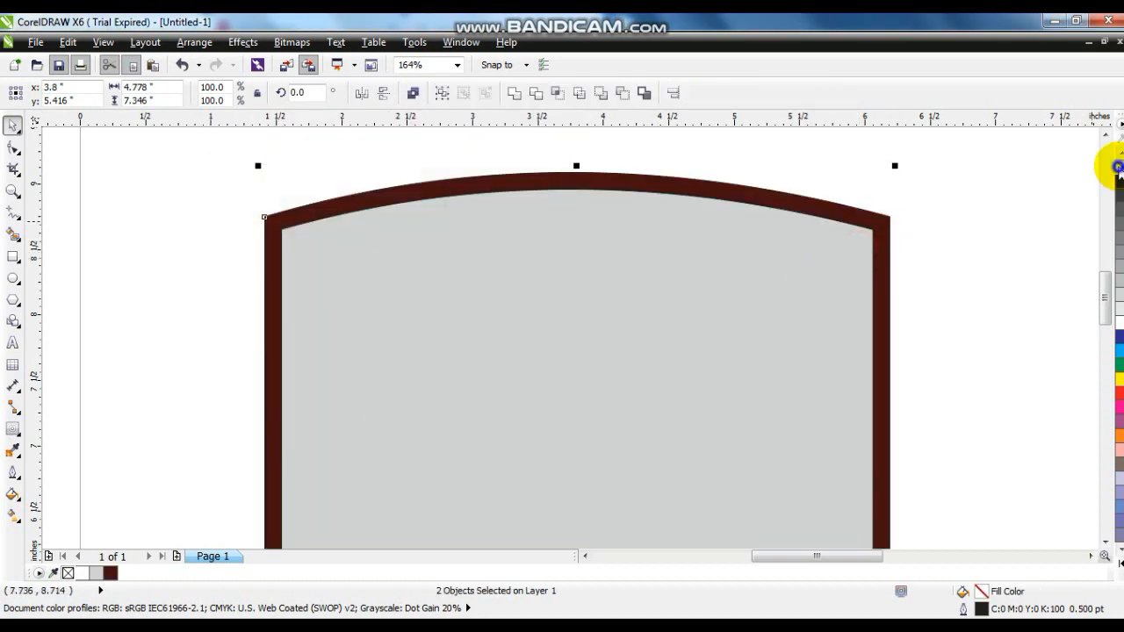
{"action": "key", "text": "shift+F2"}
Step: Apply a linear gradient to the outer frame, running diagonally down from dark brown at the upper right to red at the bottom
{"action": "left_click", "coordinate": [702, 163]}
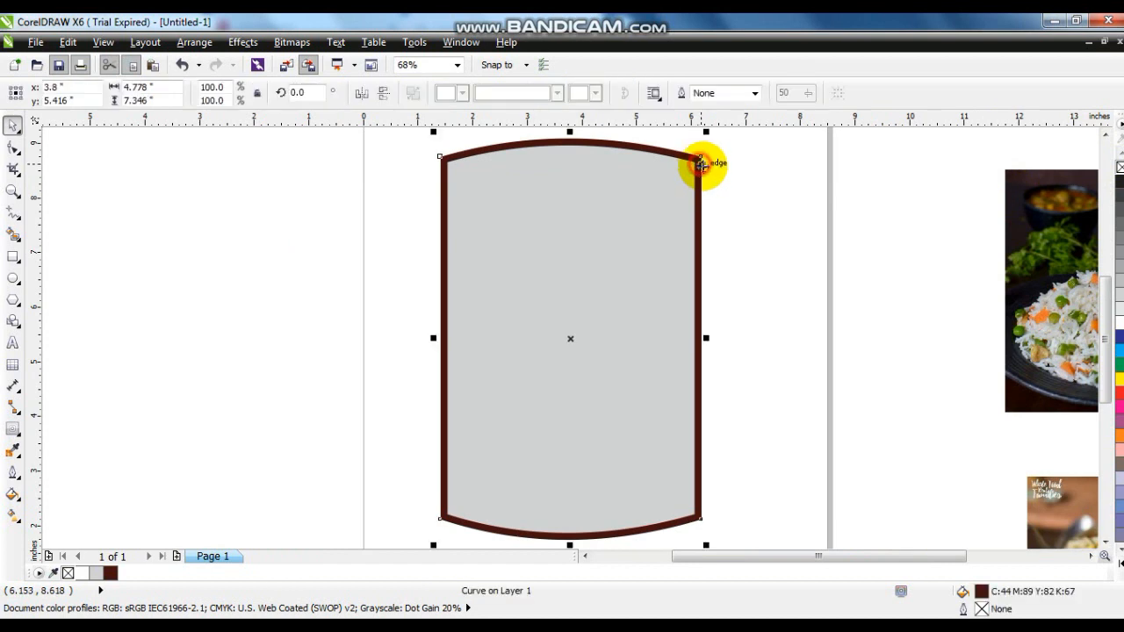
{"action": "key", "text": "g"}
{"action": "left_click_drag", "start_coordinate": [710, 181], "coordinate": [715, 414]}
{"action": "left_click_drag", "start_coordinate": [1119, 404], "coordinate": [723, 413]}
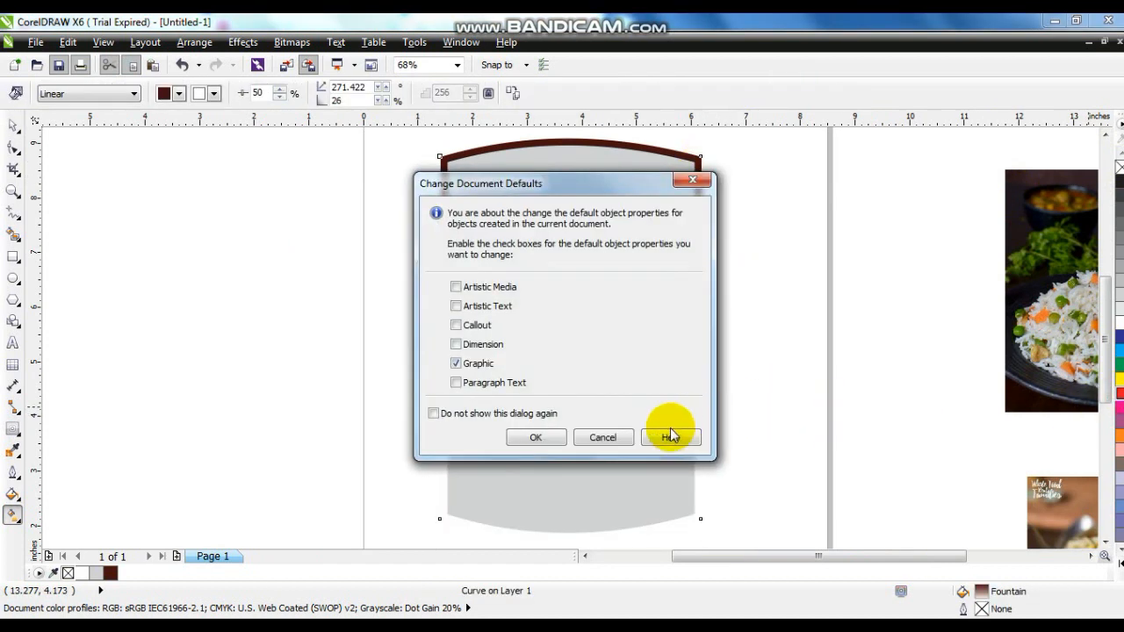
{"action": "left_click", "coordinate": [602, 437]}
{"action": "left_click_drag", "start_coordinate": [1119, 402], "coordinate": [711, 474]}
{"action": "left_click_drag", "start_coordinate": [710, 181], "coordinate": [721, 233]}
{"action": "left_click_drag", "start_coordinate": [705, 475], "coordinate": [550, 527]}
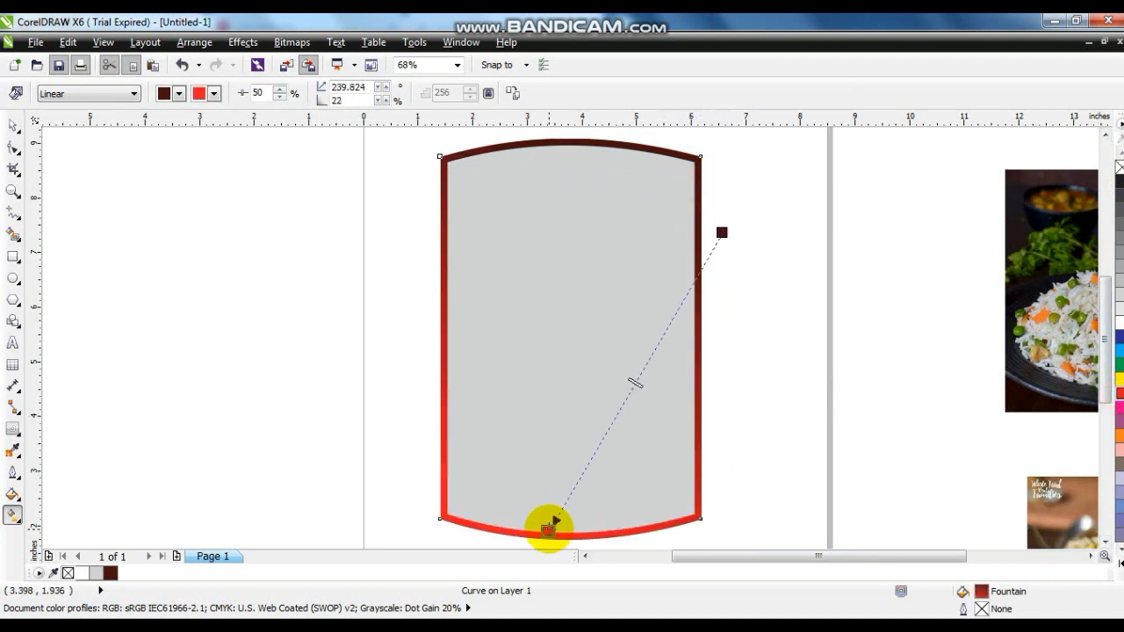
{"action": "left_click", "coordinate": [12, 125]}
{"action": "left_click", "coordinate": [134, 375]}
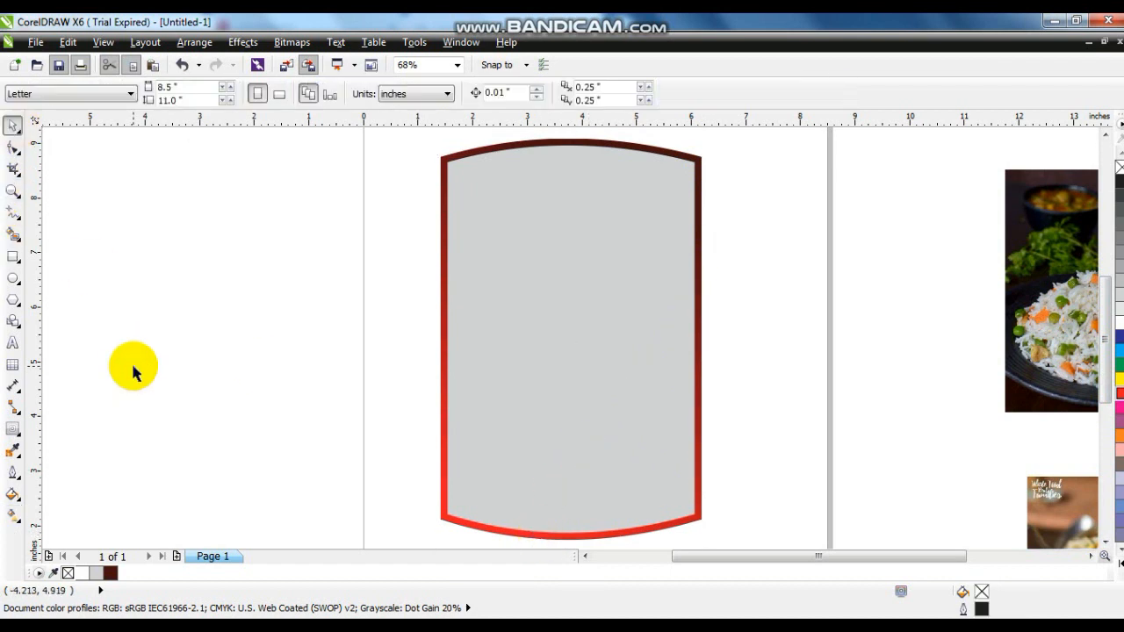
Step: Scale the grey inner panel down slightly about its centre to widen the red frame around it
{"action": "left_click", "coordinate": [522, 357]}
{"action": "left_click_drag", "start_coordinate": [698, 138], "coordinate": [695, 146]}
{"action": "left_click", "coordinate": [754, 180]}
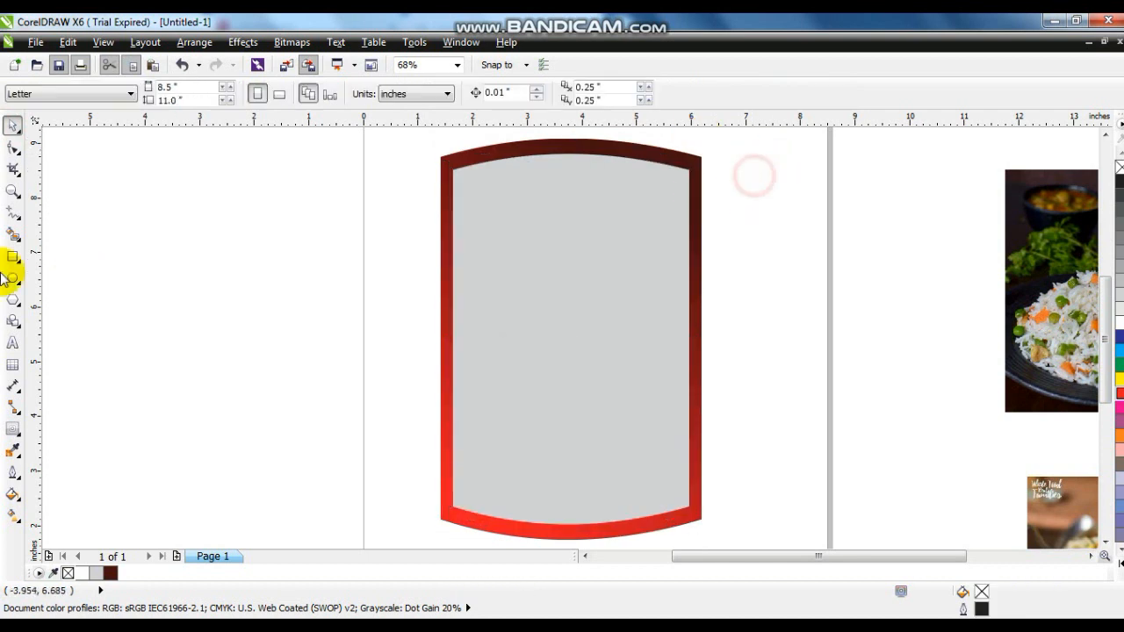
Step: Draw a rectangle about 4.33 by 1.71 inches across the grey panel, spanning between the frame's inner edges
{"action": "left_click", "coordinate": [14, 190]}
{"action": "left_click_drag", "start_coordinate": [406, 140], "coordinate": [765, 434]}
{"action": "left_click", "coordinate": [13, 257]}
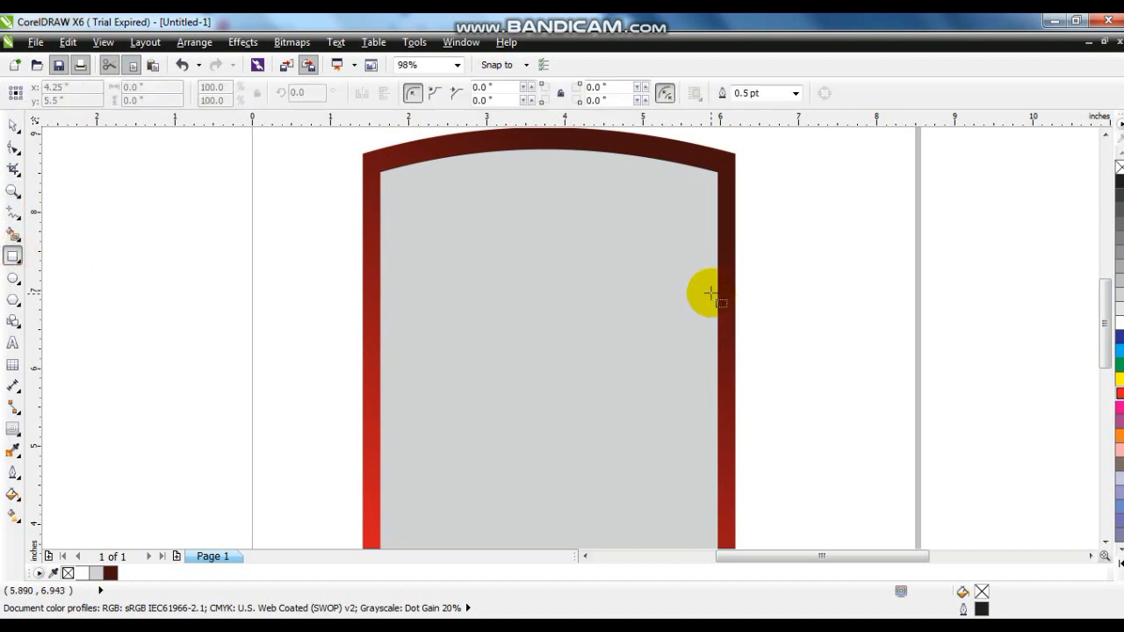
{"action": "left_click_drag", "start_coordinate": [719, 291], "coordinate": [380, 425]}
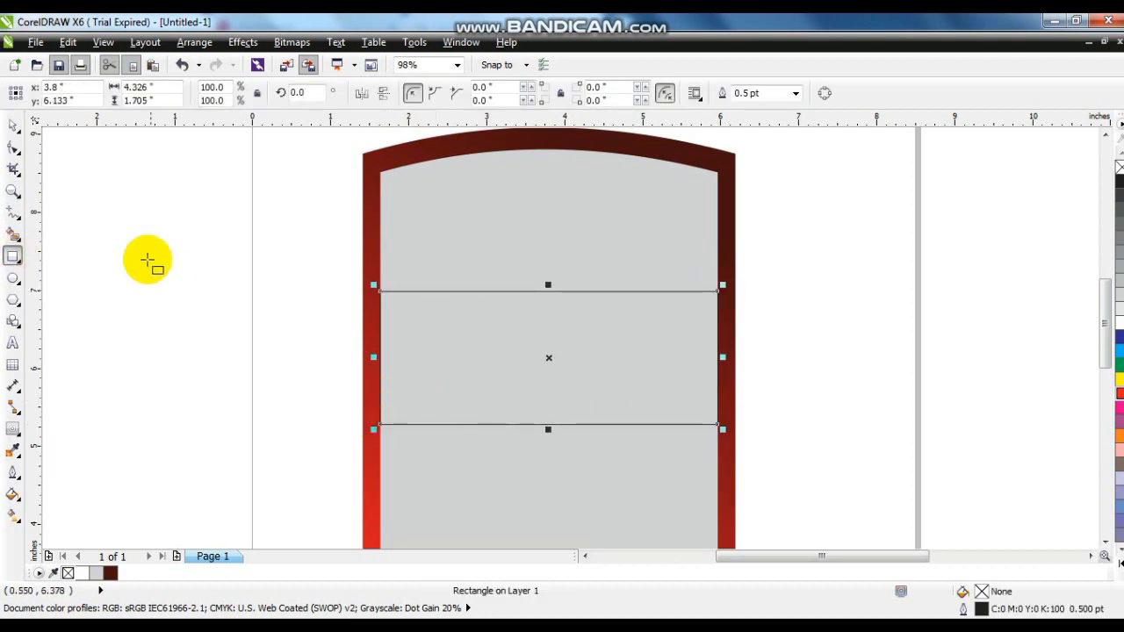
Step: Skew the rectangle vertically into a slanted band rising toward the right at about 12 degrees
{"action": "left_click", "coordinate": [13, 126]}
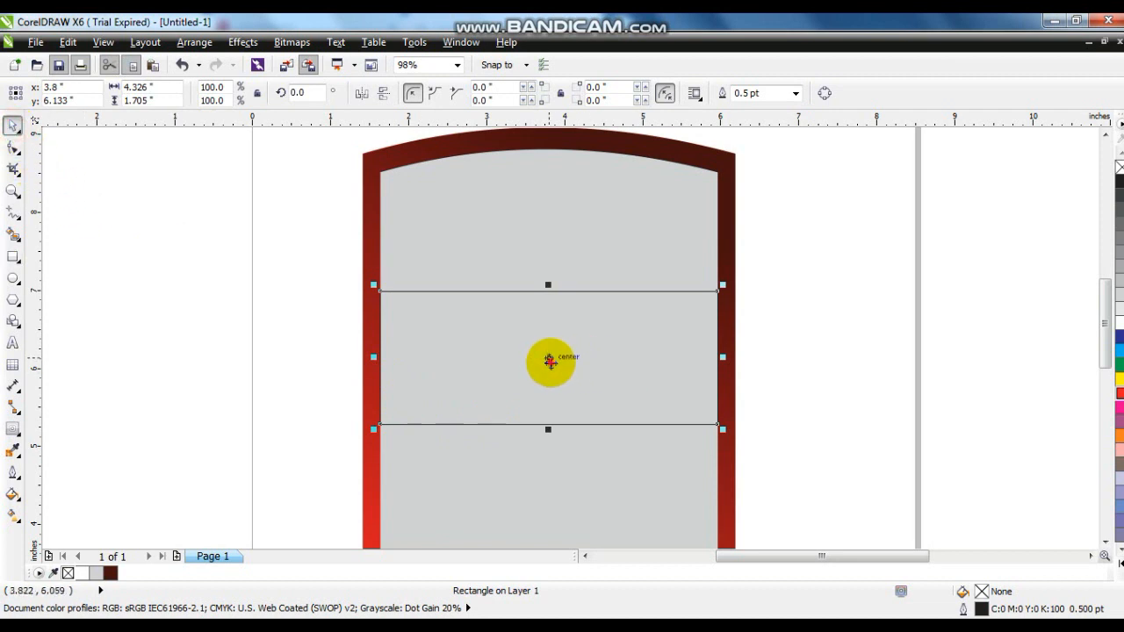
{"action": "left_click", "coordinate": [549, 362]}
{"action": "left_click_drag", "start_coordinate": [372, 360], "coordinate": [375, 405]}
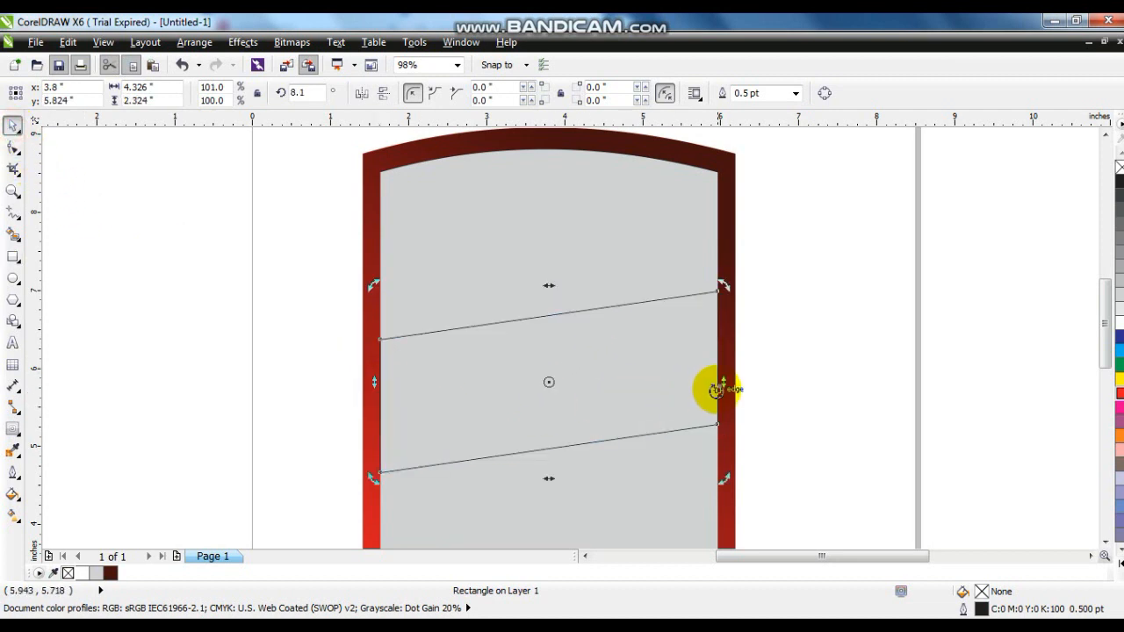
{"action": "left_click_drag", "start_coordinate": [722, 382], "coordinate": [716, 354]}
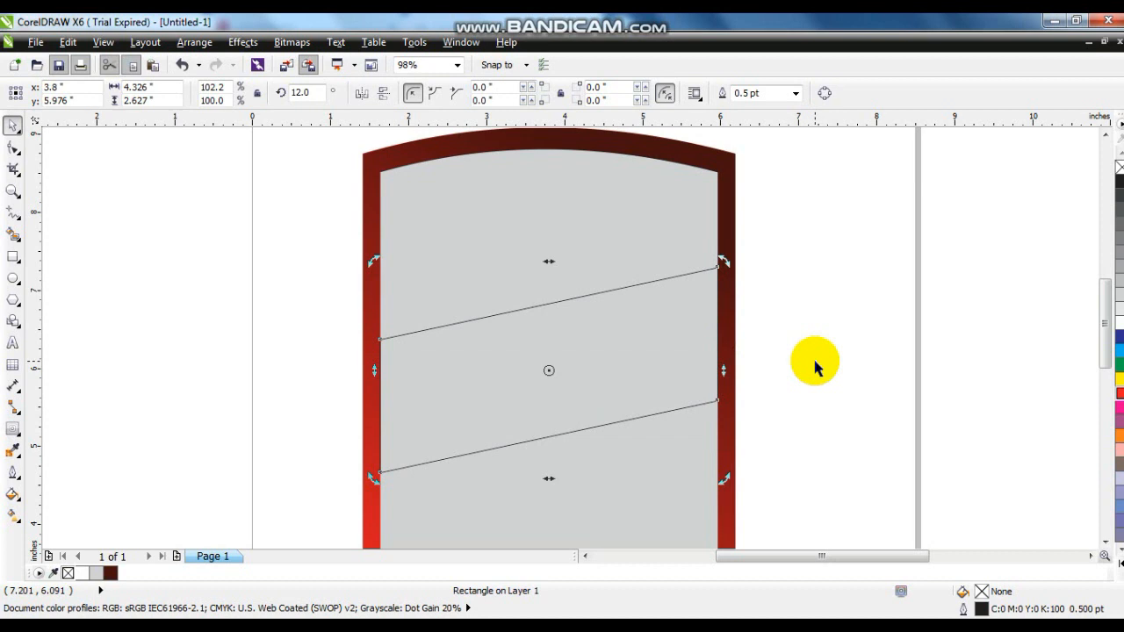
{"action": "left_click", "coordinate": [821, 365]}
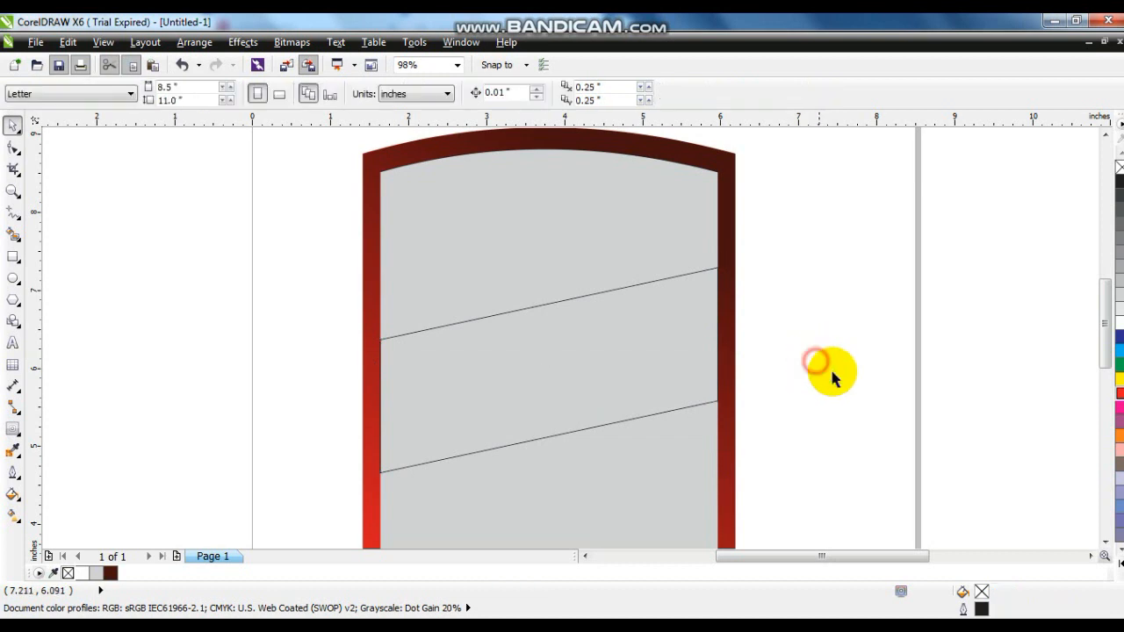
Step: Copy the fill properties of the red gradient frame to the slanted band
{"action": "left_click", "coordinate": [570, 303]}
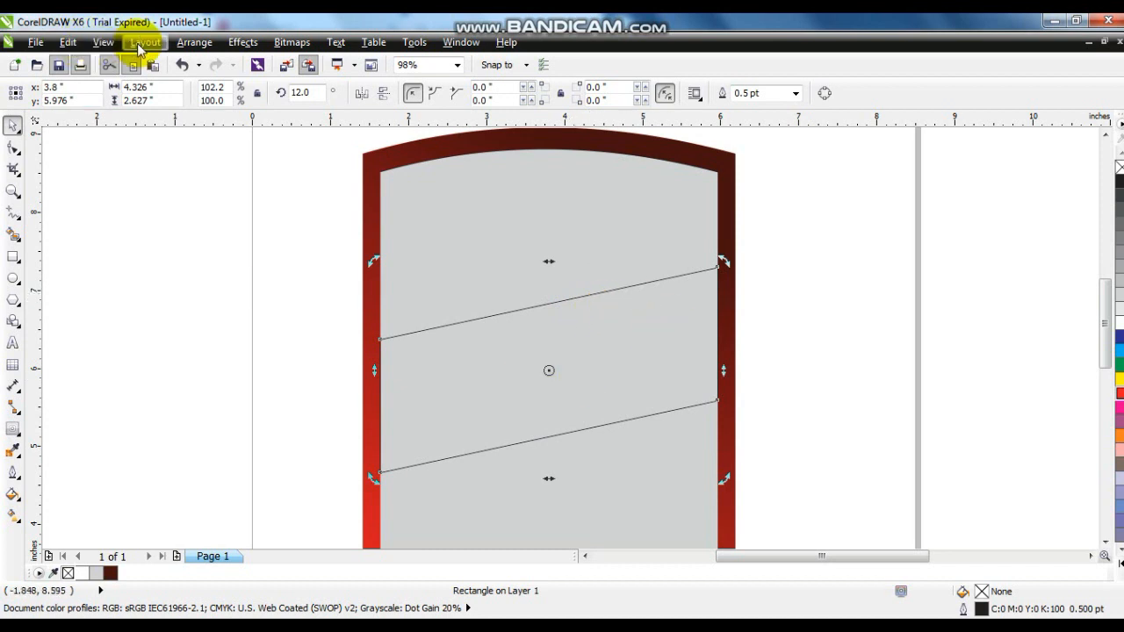
{"action": "left_click", "coordinate": [98, 43]}
{"action": "mouse_move", "coordinate": [68, 42]}
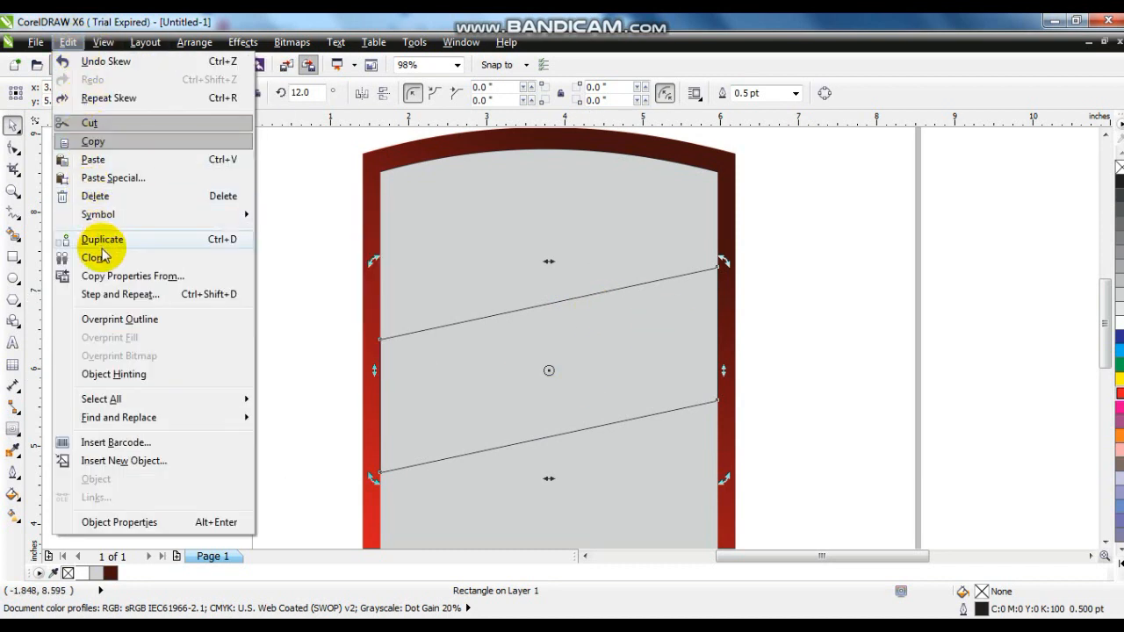
{"action": "left_click", "coordinate": [104, 278]}
{"action": "left_click", "coordinate": [434, 309]}
{"action": "left_click", "coordinate": [584, 350]}
{"action": "left_click", "coordinate": [665, 150]}
{"action": "left_click", "coordinate": [808, 301]}
Step: Redirect the band's linear gradient so it runs from dark brown at its left end to bright red at its right end
{"action": "left_click", "coordinate": [666, 325]}
{"action": "key", "text": "g"}
{"action": "left_click_drag", "start_coordinate": [736, 322], "coordinate": [401, 412]}
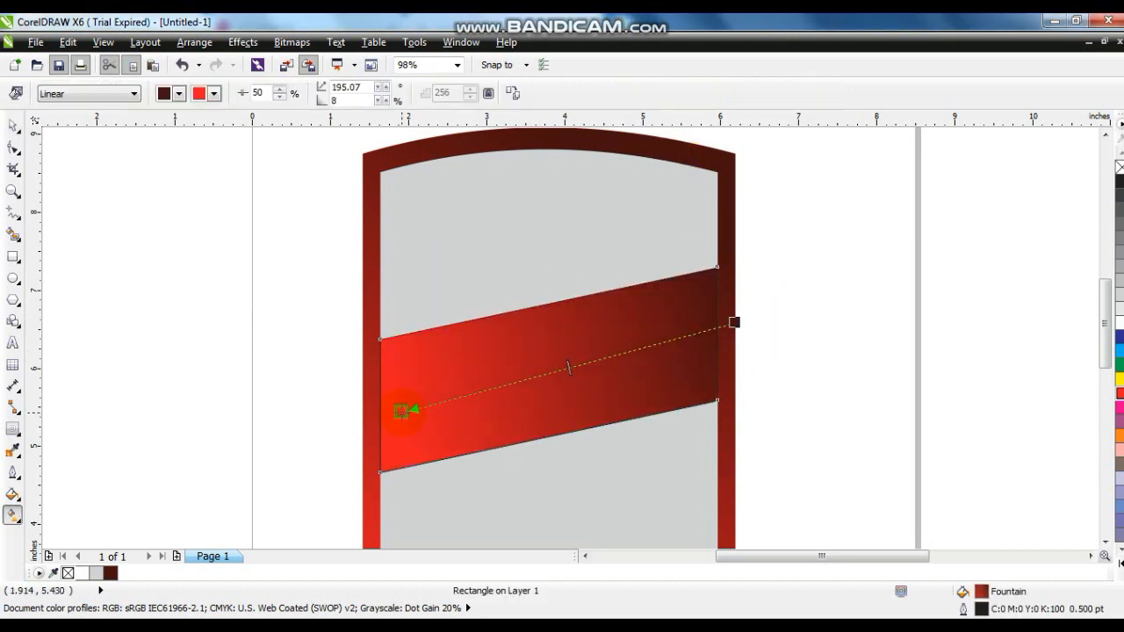
{"action": "left_click_drag", "start_coordinate": [577, 391], "coordinate": [684, 349]}
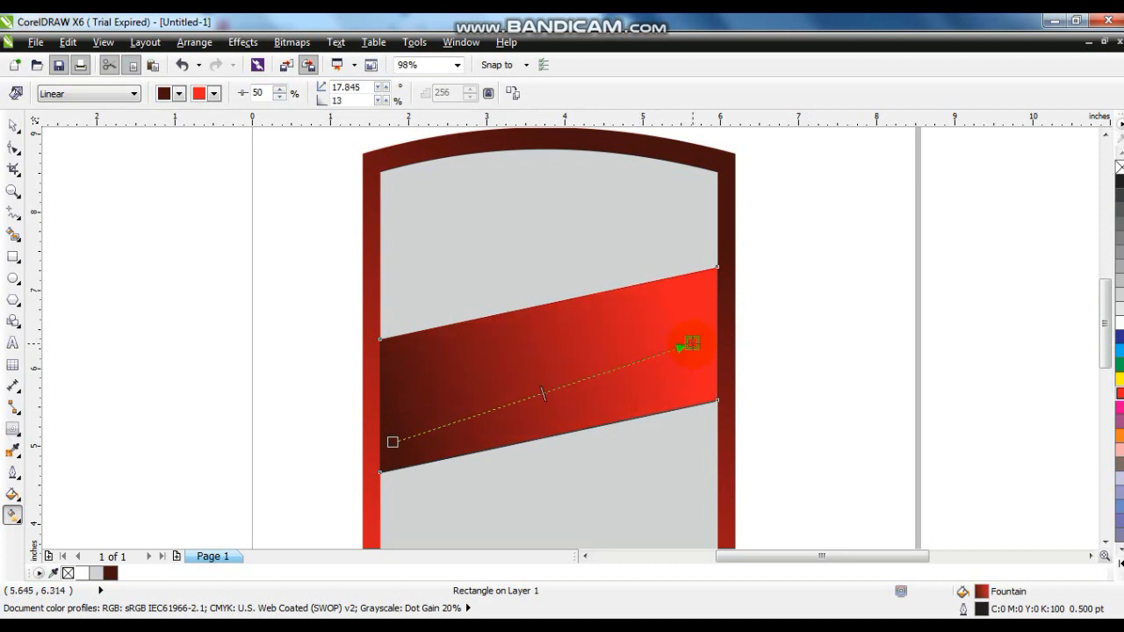
{"action": "left_click", "coordinate": [11, 132]}
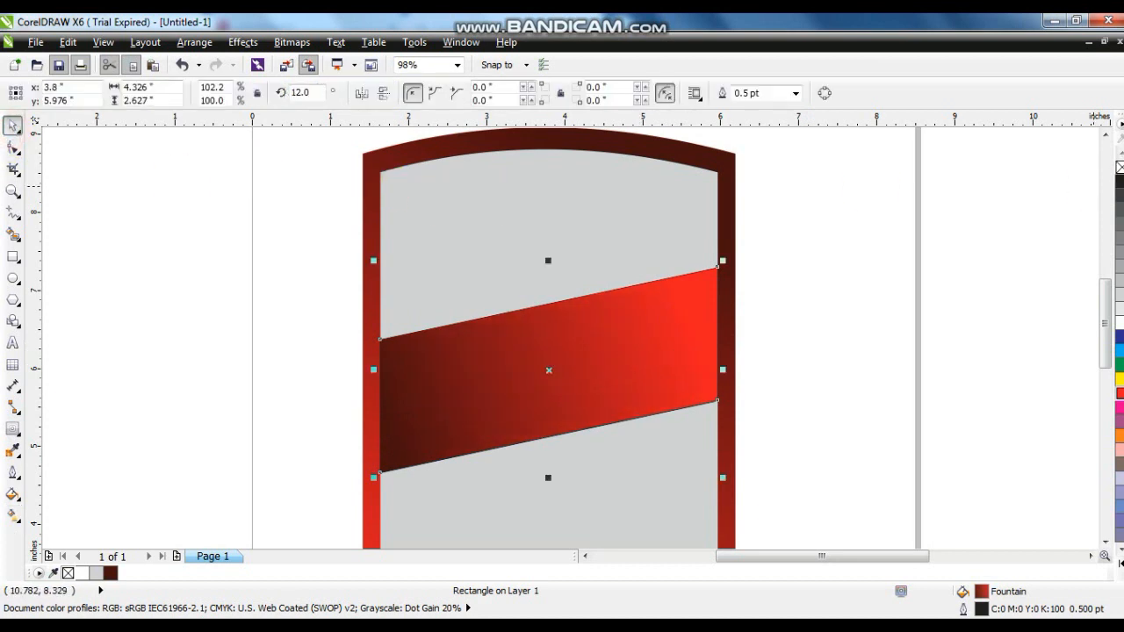
{"action": "left_click", "coordinate": [928, 251]}
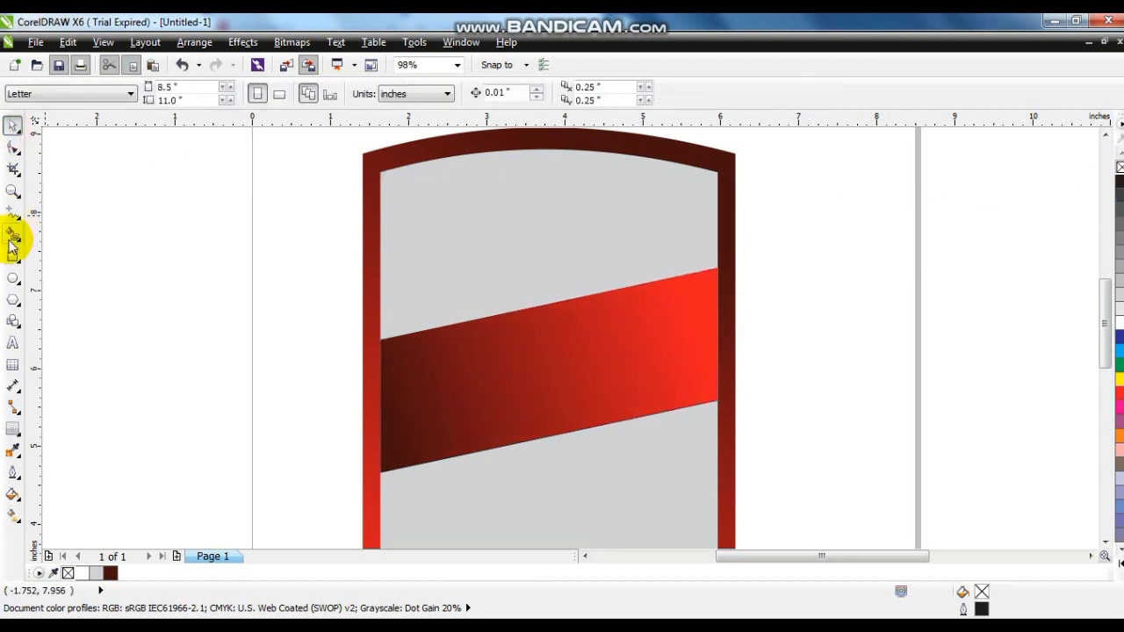
Step: Draw a closed straight-sided shape over the panel's top area, with its lower edge slanting across the red band
{"action": "left_click", "coordinate": [12, 213]}
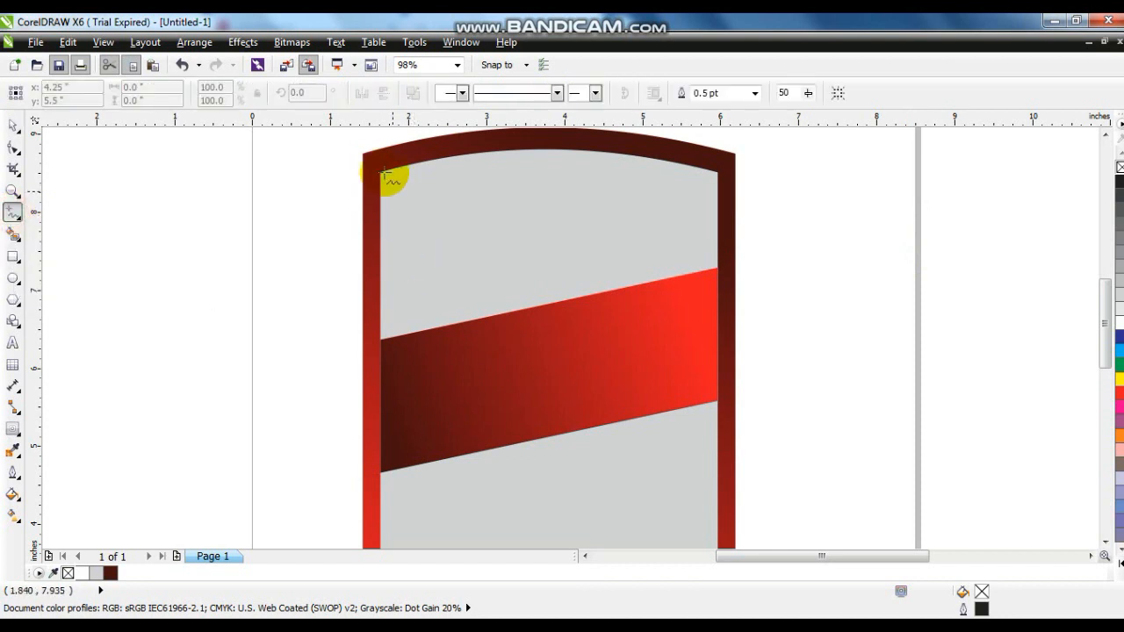
{"action": "left_click", "coordinate": [374, 160]}
{"action": "double_click", "coordinate": [370, 334]}
{"action": "double_click", "coordinate": [380, 372]}
{"action": "left_click", "coordinate": [773, 273]}
{"action": "double_click", "coordinate": [758, 171]}
{"action": "double_click", "coordinate": [522, 136]}
{"action": "left_click", "coordinate": [375, 160]}
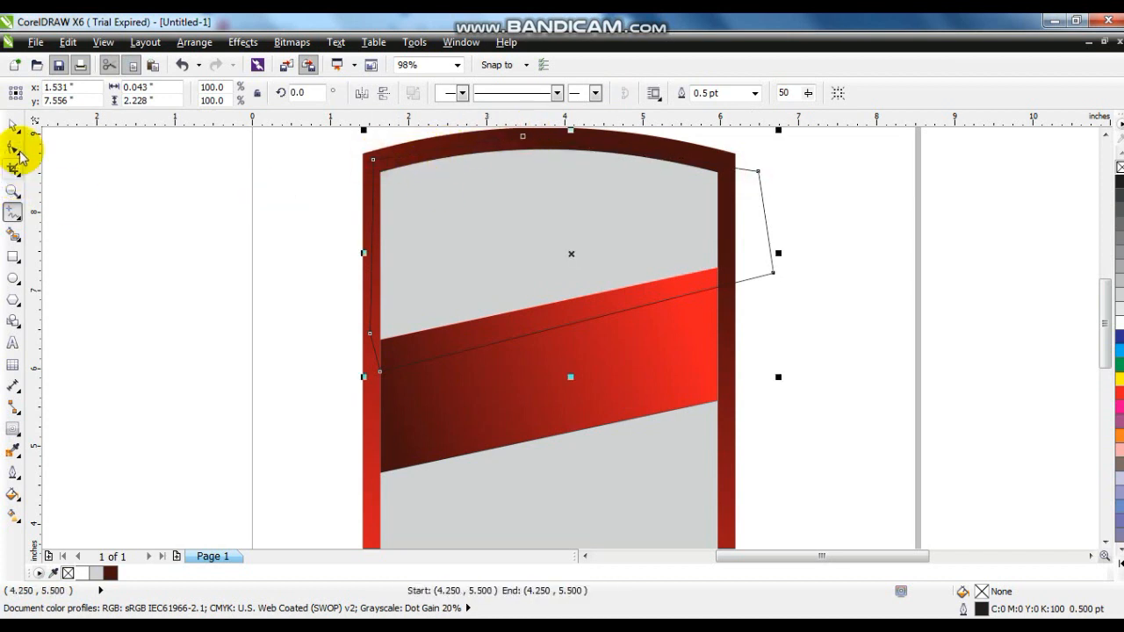
Step: Fill the new polygon with dark navy blue C100 M96 Y19 K46
{"action": "left_click", "coordinate": [12, 126]}
{"action": "left_click", "coordinate": [1120, 337]}
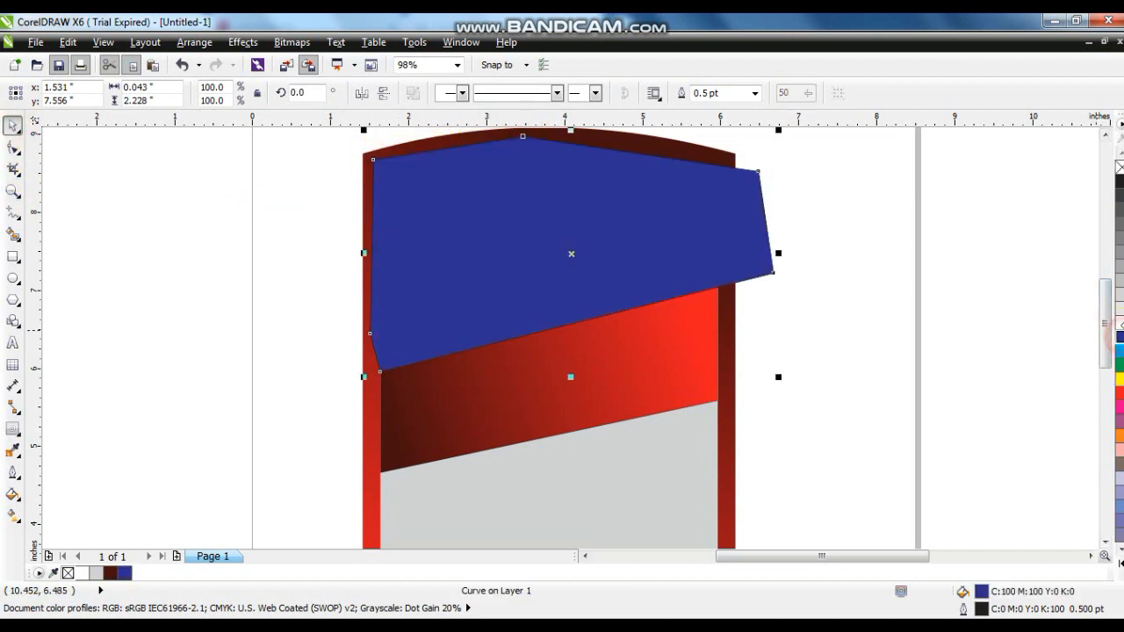
{"action": "left_click", "coordinate": [12, 483]}
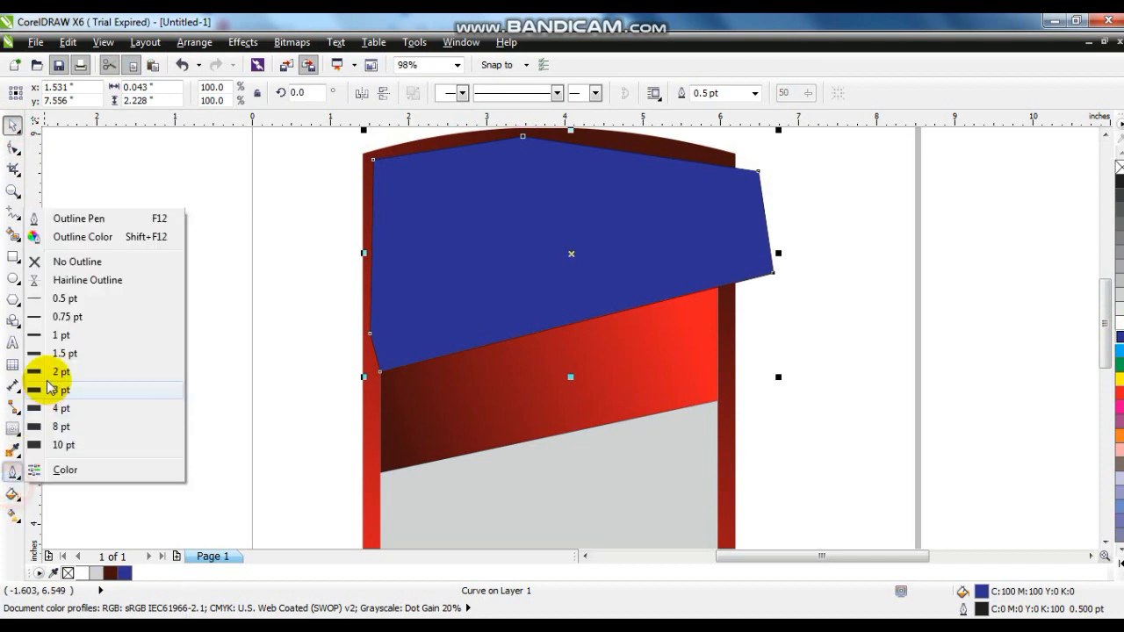
{"action": "left_click", "coordinate": [15, 493]}
{"action": "left_click", "coordinate": [55, 377]}
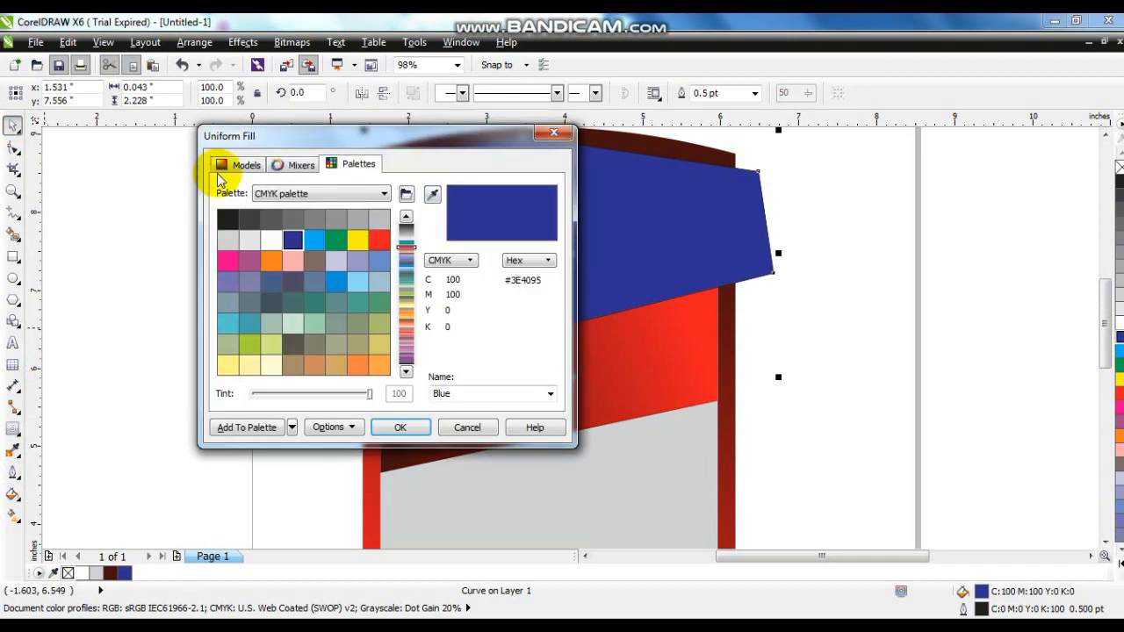
{"action": "left_click", "coordinate": [243, 172]}
{"action": "left_click_drag", "start_coordinate": [319, 301], "coordinate": [331, 331]}
{"action": "left_click", "coordinate": [399, 427]}
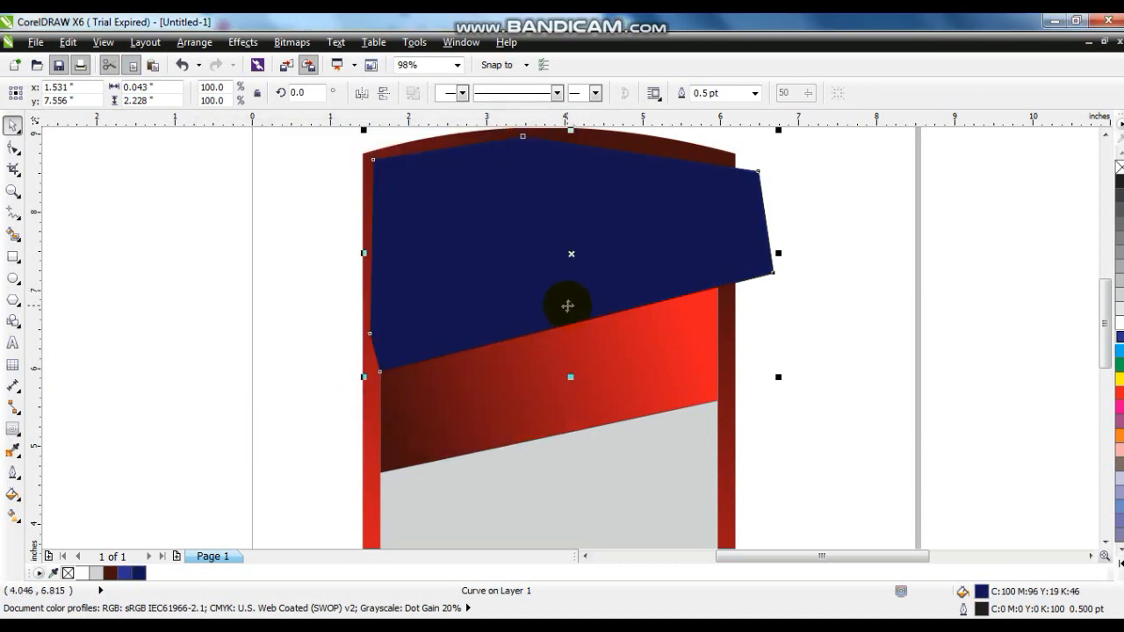
Step: Apply an upward linear gradient to the polygon from navy at the lower edge to light blue near the top
{"action": "left_click", "coordinate": [1114, 321]}
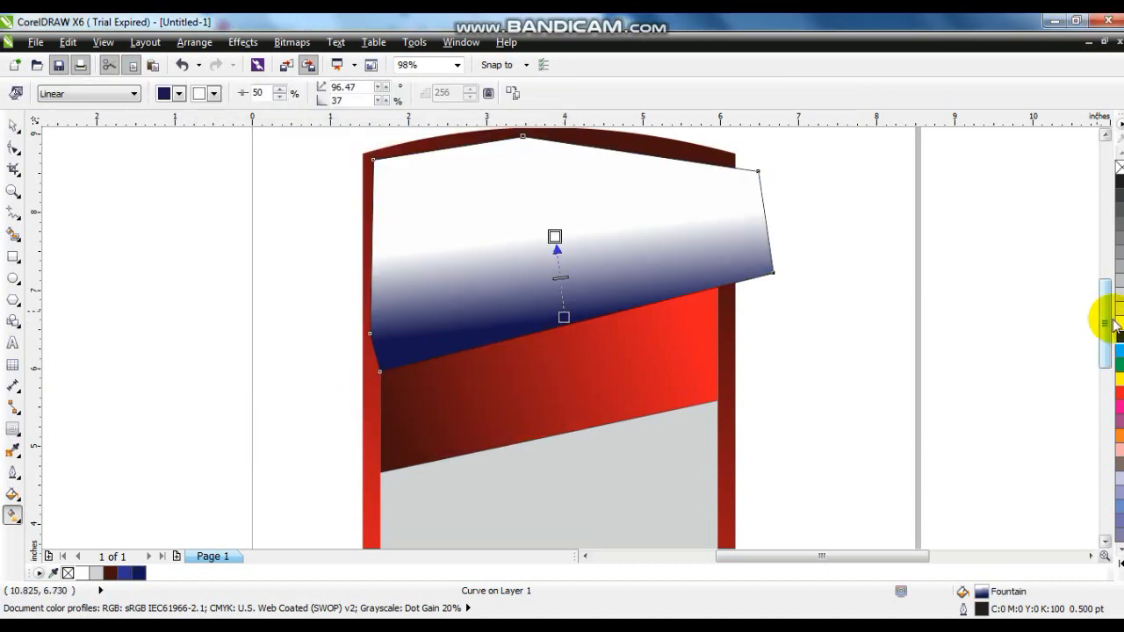
{"action": "left_click_drag", "start_coordinate": [1113, 350], "coordinate": [545, 171]}
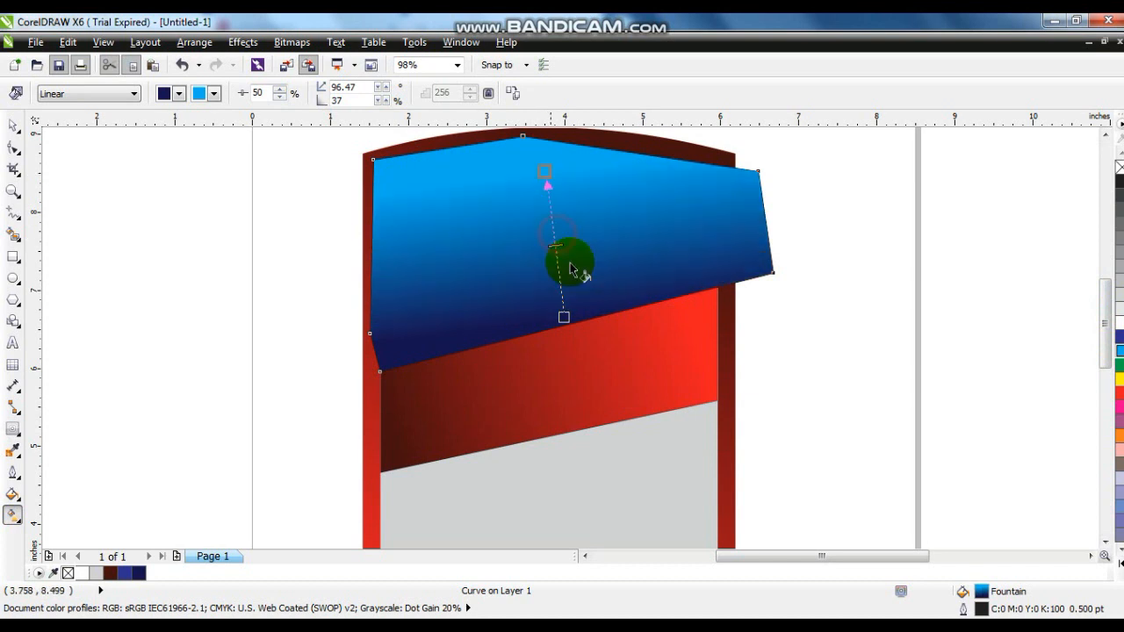
Step: Remove the blue polygon's outline and PowerClip it inside the light grey panel, behind the slanted red band
{"action": "left_click", "coordinate": [12, 126]}
{"action": "right_click", "coordinate": [1120, 167]}
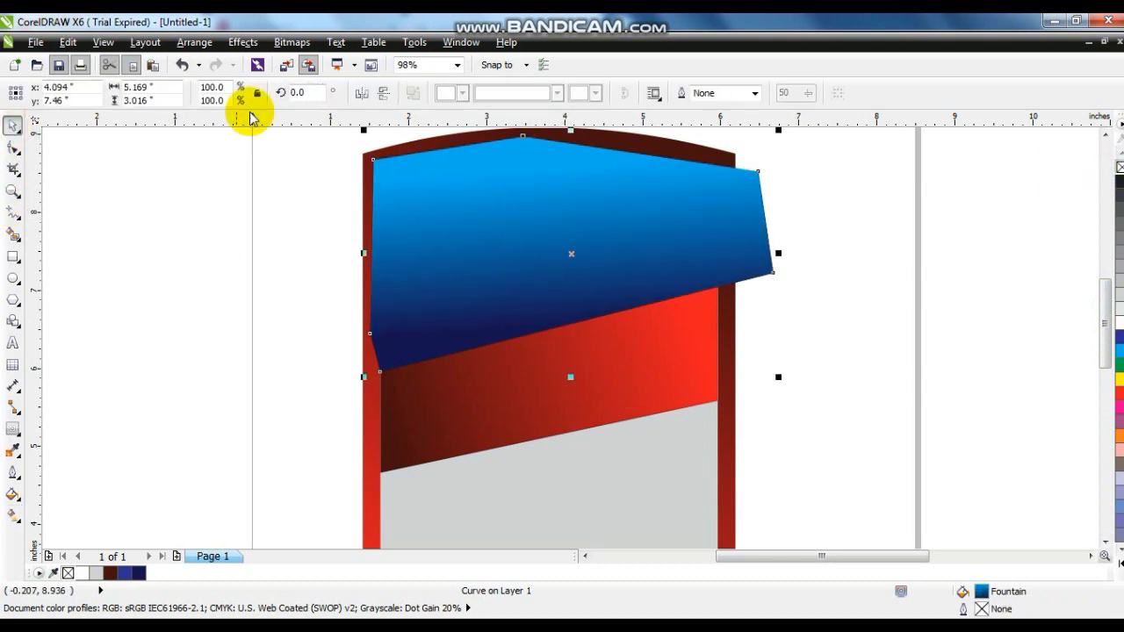
{"action": "left_click", "coordinate": [243, 42]}
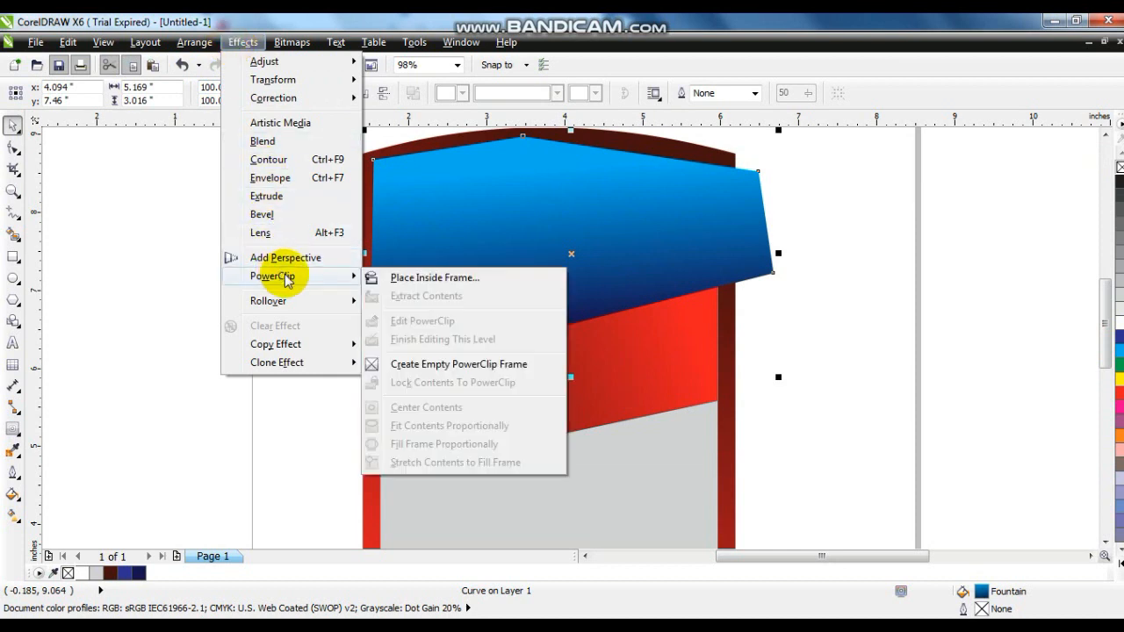
{"action": "left_click", "coordinate": [369, 278]}
{"action": "left_click", "coordinate": [572, 480]}
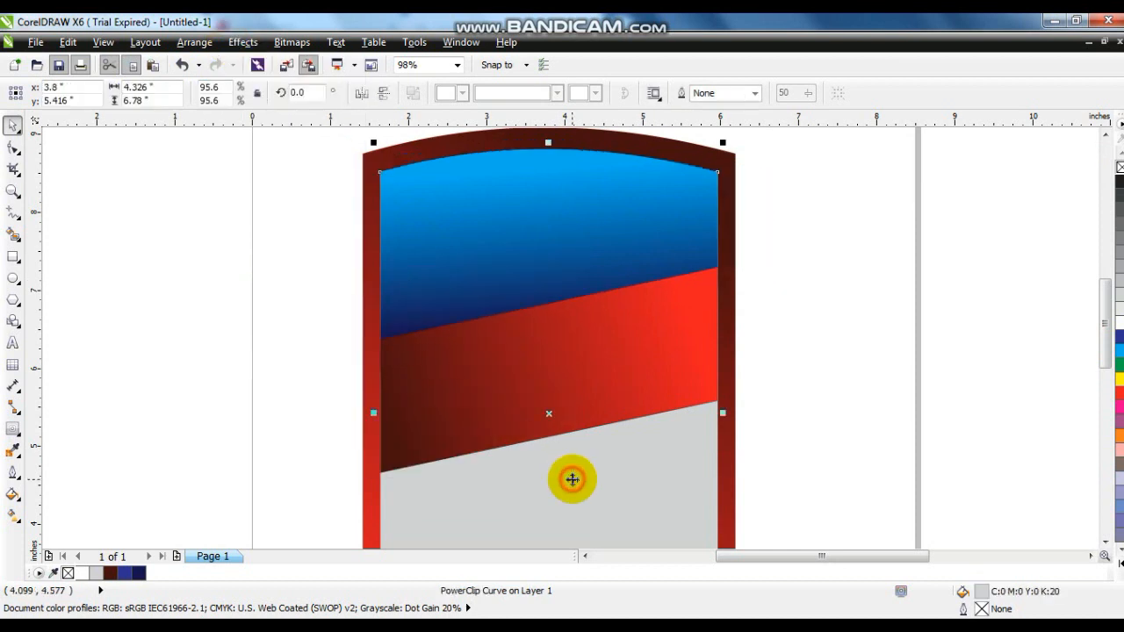
{"action": "left_click", "coordinate": [246, 388]}
{"action": "left_click", "coordinate": [602, 375]}
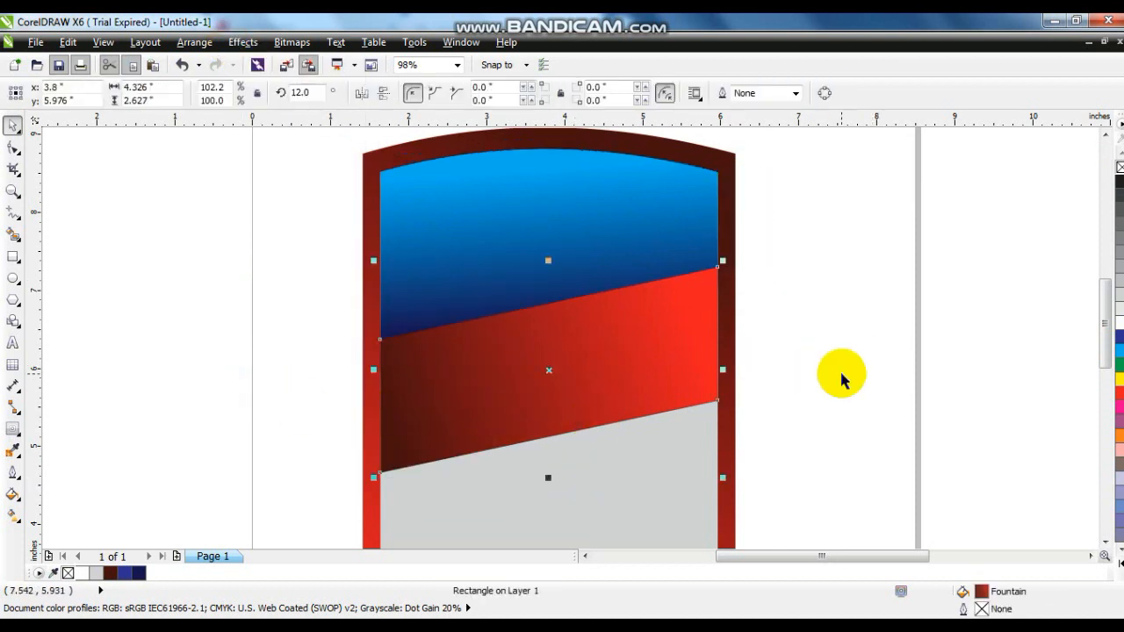
{"action": "left_click", "coordinate": [828, 396]}
Step: Place the tall rice bowl photo in front over the grey panel and enlarge it to about 4.42 by 6.68 inches
{"action": "key", "text": "F4"}
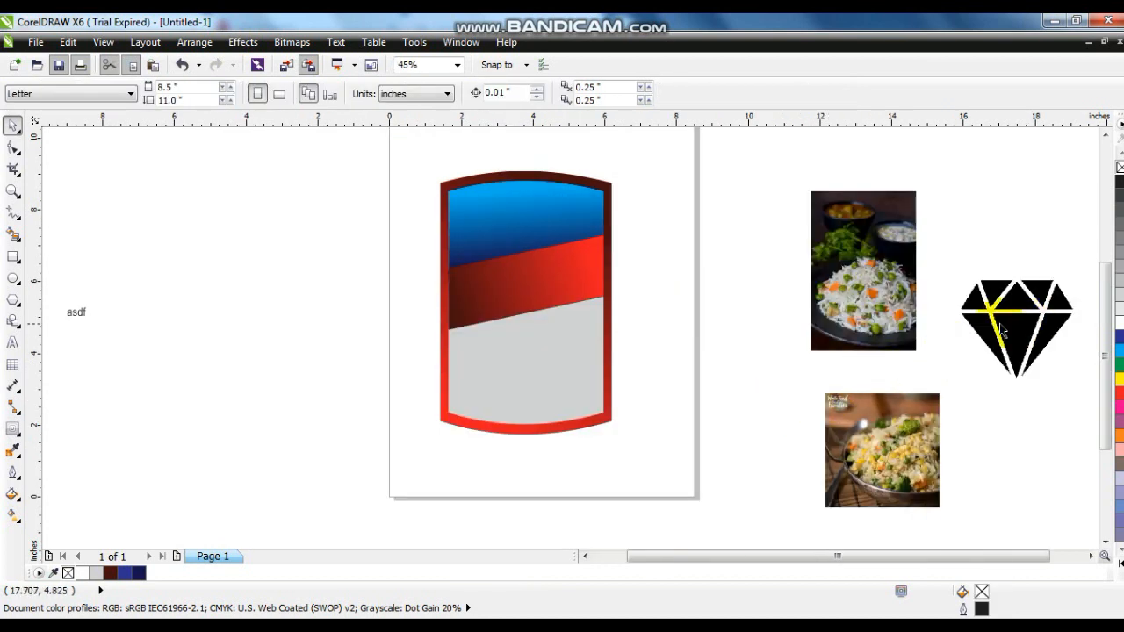
{"action": "left_click", "coordinate": [879, 283]}
{"action": "left_click_drag", "start_coordinate": [842, 347], "coordinate": [481, 430]}
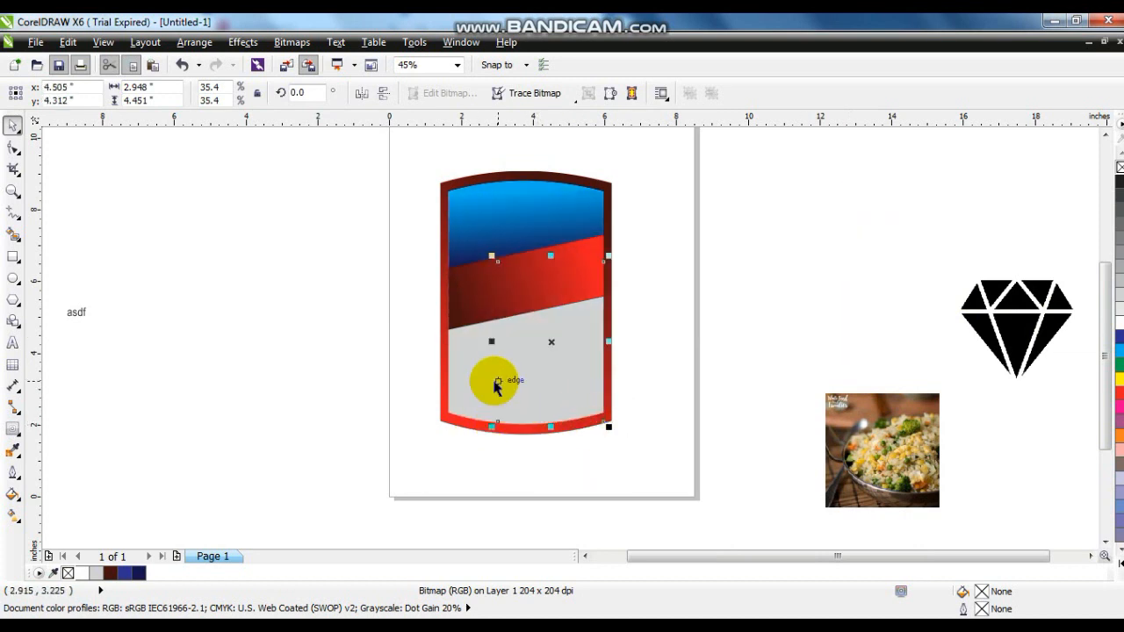
{"action": "key", "text": "shift+Page_Up"}
{"action": "left_click_drag", "start_coordinate": [489, 254], "coordinate": [437, 173]}
{"action": "left_click_drag", "start_coordinate": [519, 332], "coordinate": [563, 312]}
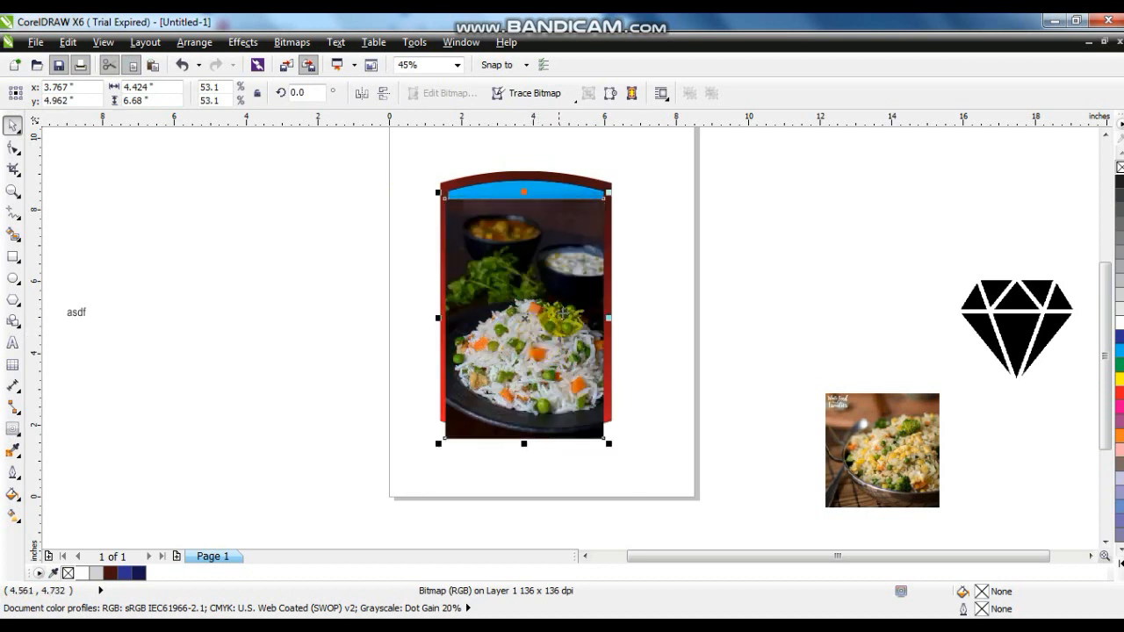
Step: PowerClip the rice photo inside the curved inner panel
{"action": "left_click", "coordinate": [227, 45]}
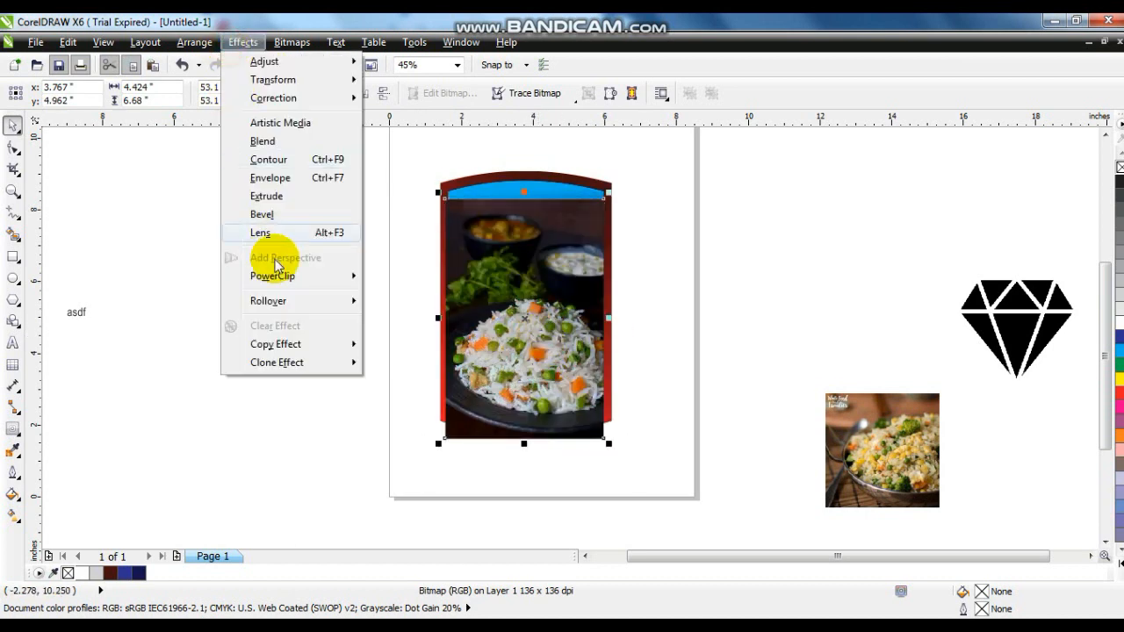
{"action": "mouse_move", "coordinate": [289, 276]}
{"action": "left_click", "coordinate": [389, 276]}
{"action": "left_click", "coordinate": [496, 185]}
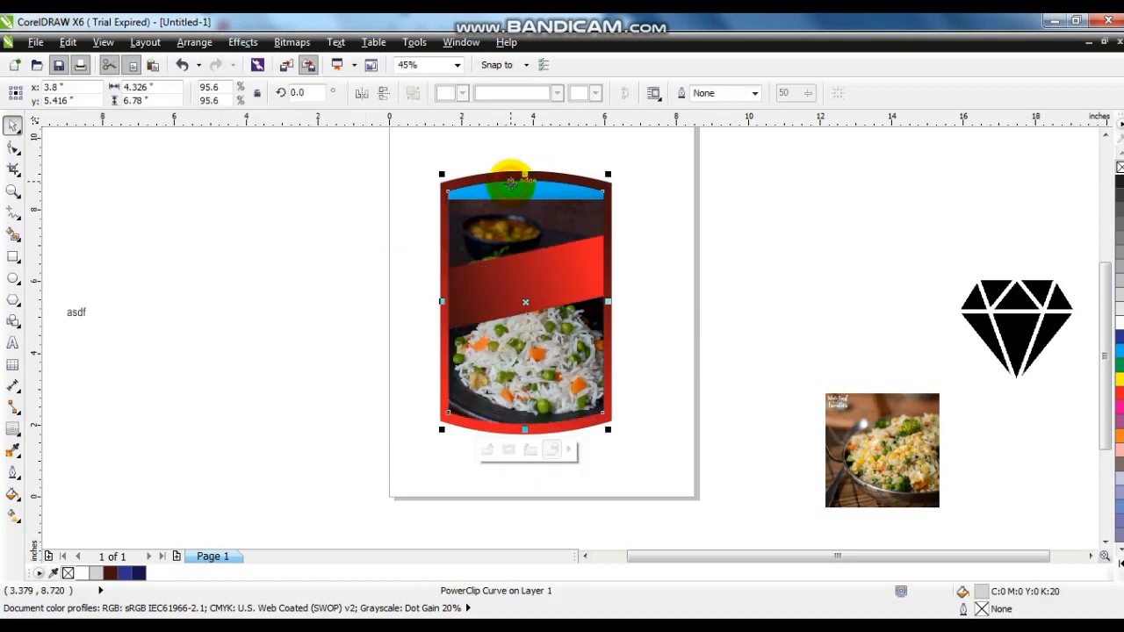
Step: Edit the panel's PowerClip contents to place the rice photo behind the blue gradient shape, and finish editing
{"action": "right_click", "coordinate": [511, 178]}
{"action": "left_click", "coordinate": [547, 85]}
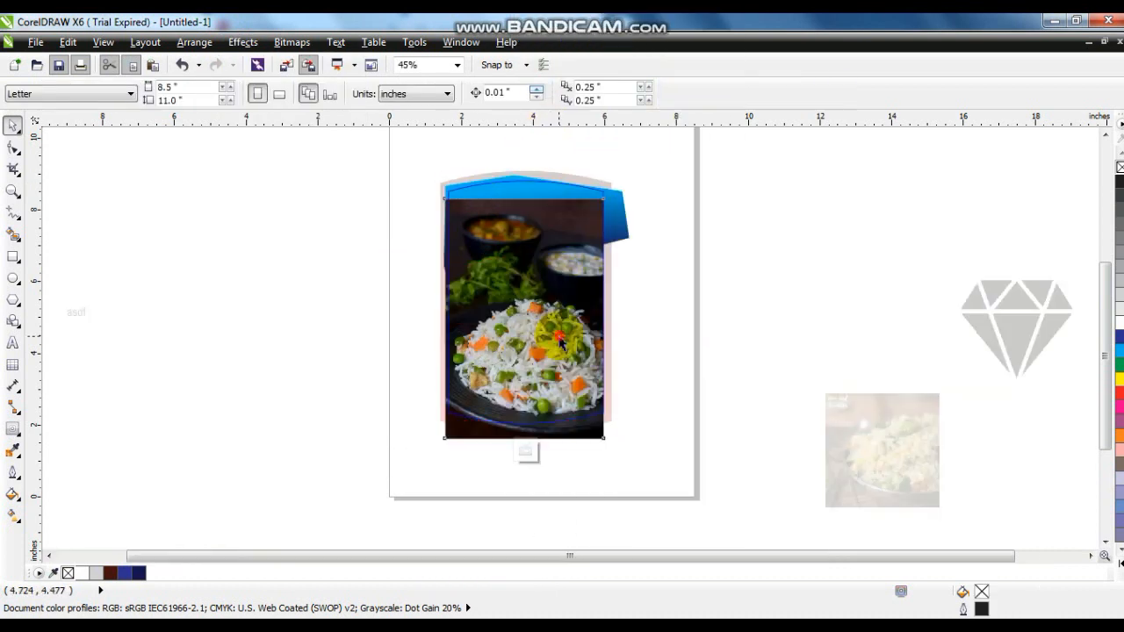
{"action": "left_click", "coordinate": [557, 334]}
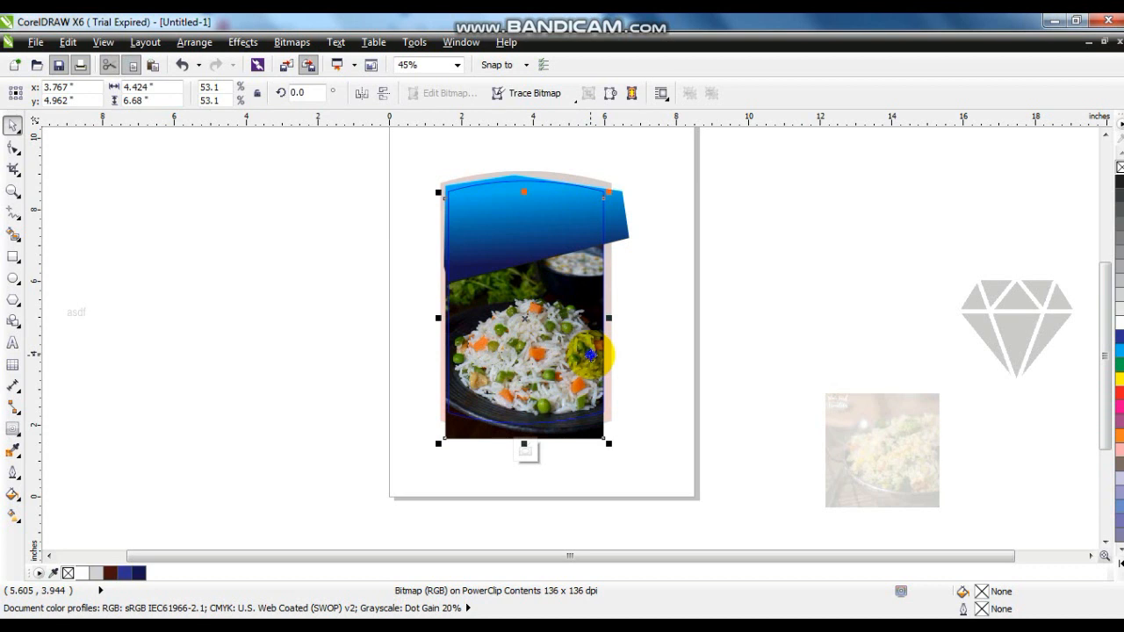
{"action": "right_click", "coordinate": [592, 355]}
{"action": "left_click", "coordinate": [620, 103]}
{"action": "left_click", "coordinate": [679, 288]}
Step: Add the two-line artistic text "Brown" / "Basmati Rice" on the empty area beside the bag design
{"action": "left_click", "coordinate": [607, 375]}
{"action": "key", "text": "shift+F2"}
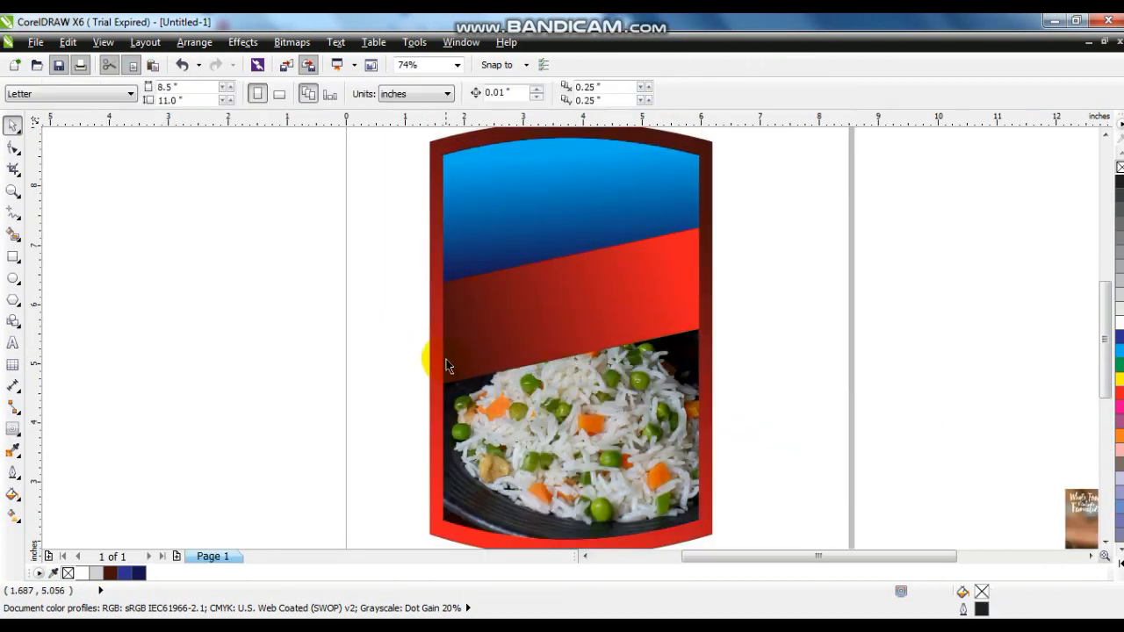
{"action": "left_click", "coordinate": [12, 343]}
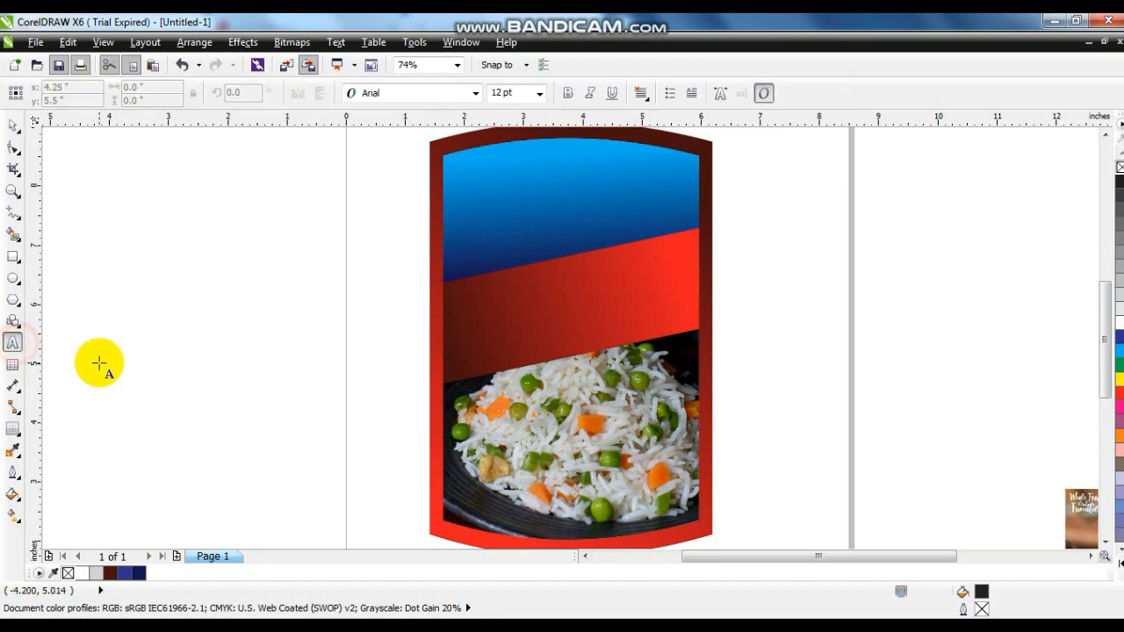
{"action": "left_click", "coordinate": [100, 357]}
{"action": "type", "text": "Brown"}
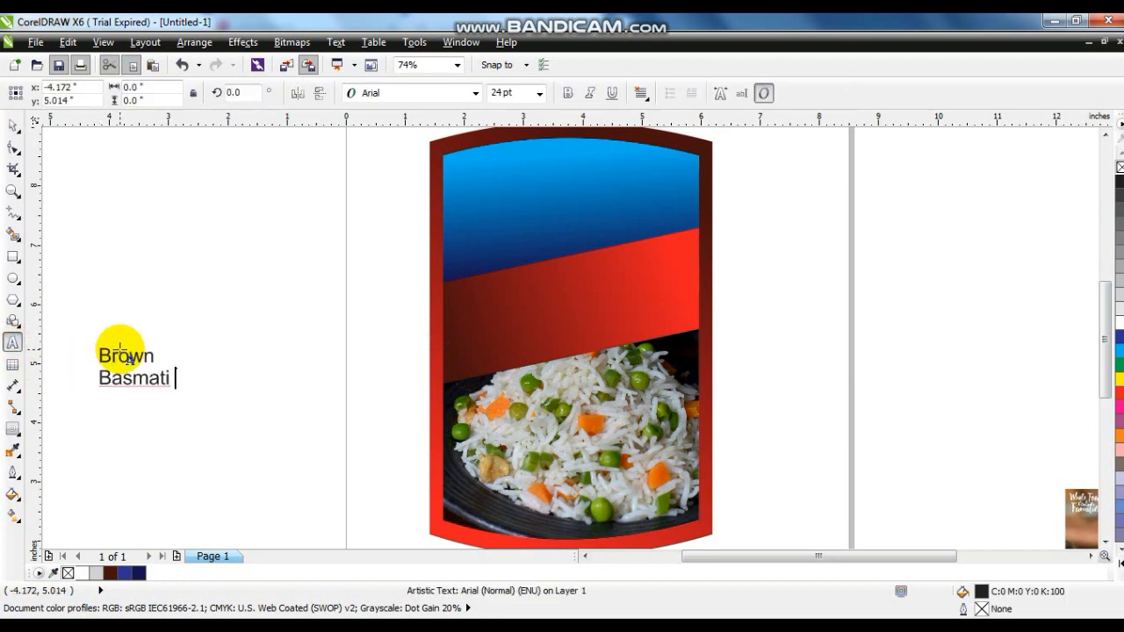
{"action": "key", "text": "Escape"}
{"action": "left_click", "coordinate": [14, 128]}
Step: Set the "Brown Basmati Rice" text in the CastleTUlt font
{"action": "left_click", "coordinate": [417, 97]}
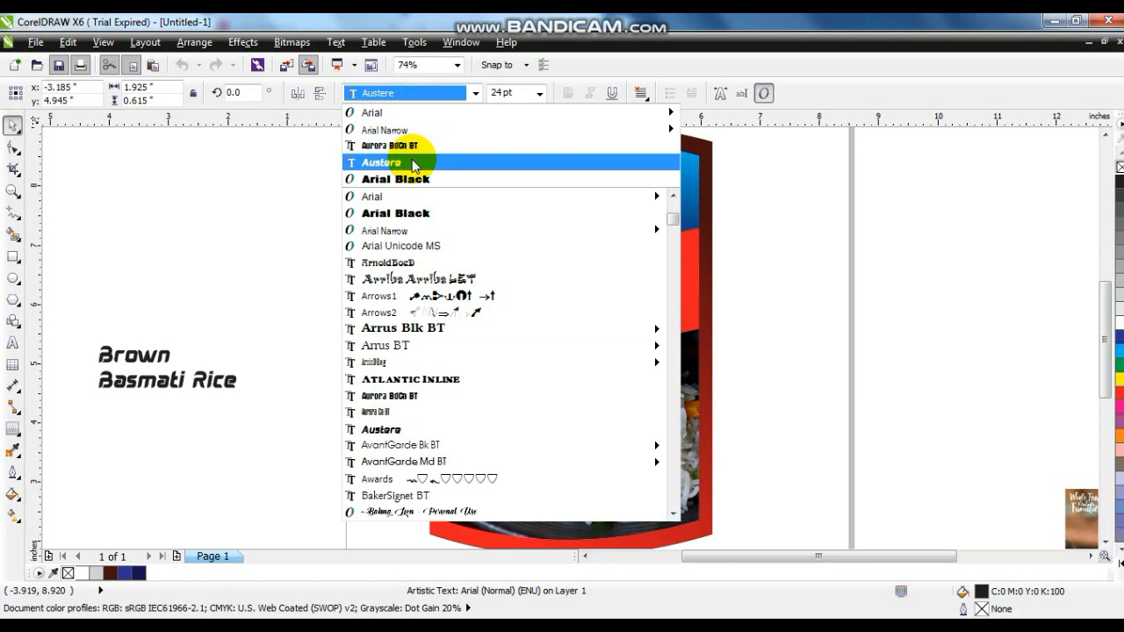
{"action": "scroll", "coordinate": [459, 326], "scroll_direction": "down", "scroll_amount": 2}
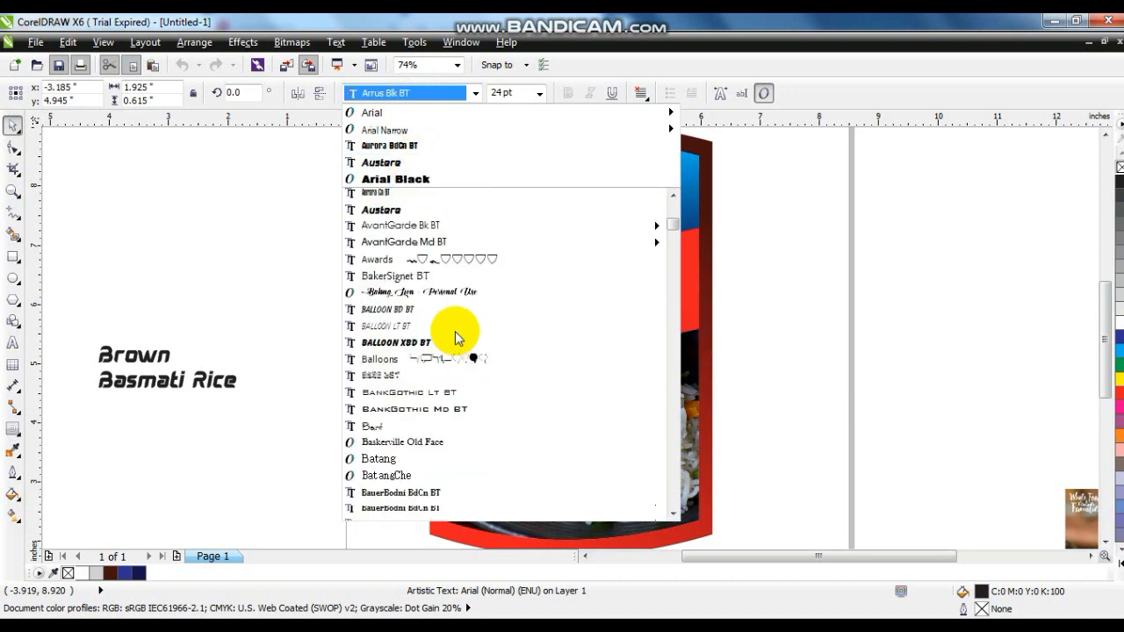
{"action": "scroll", "coordinate": [457, 337], "scroll_direction": "up", "scroll_amount": 1}
{"action": "scroll", "coordinate": [455, 338], "scroll_direction": "down", "scroll_amount": 3}
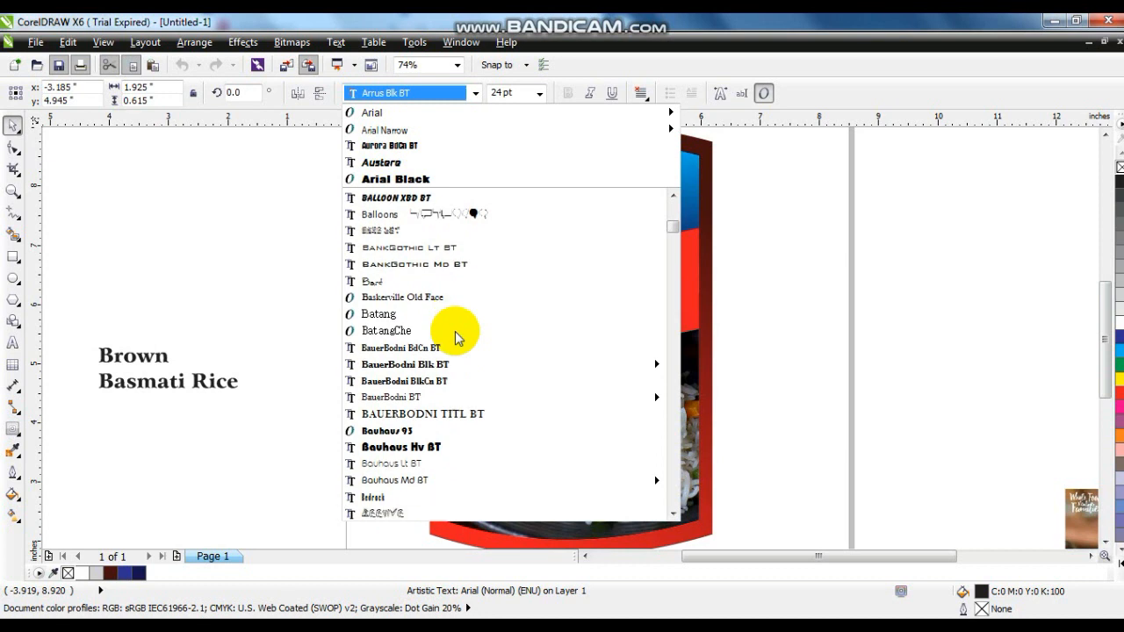
{"action": "scroll", "coordinate": [455, 338], "scroll_direction": "down", "scroll_amount": 4}
{"action": "scroll", "coordinate": [455, 338], "scroll_direction": "down", "scroll_amount": 2}
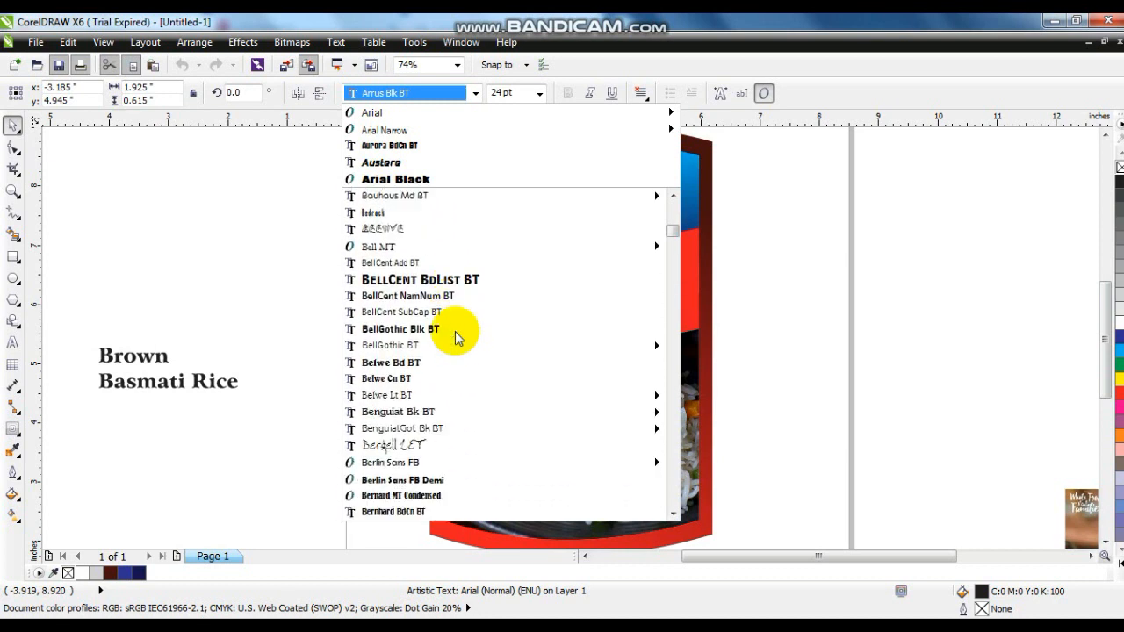
{"action": "scroll", "coordinate": [455, 338], "scroll_direction": "down", "scroll_amount": 1}
{"action": "scroll", "coordinate": [455, 338], "scroll_direction": "down", "scroll_amount": 3}
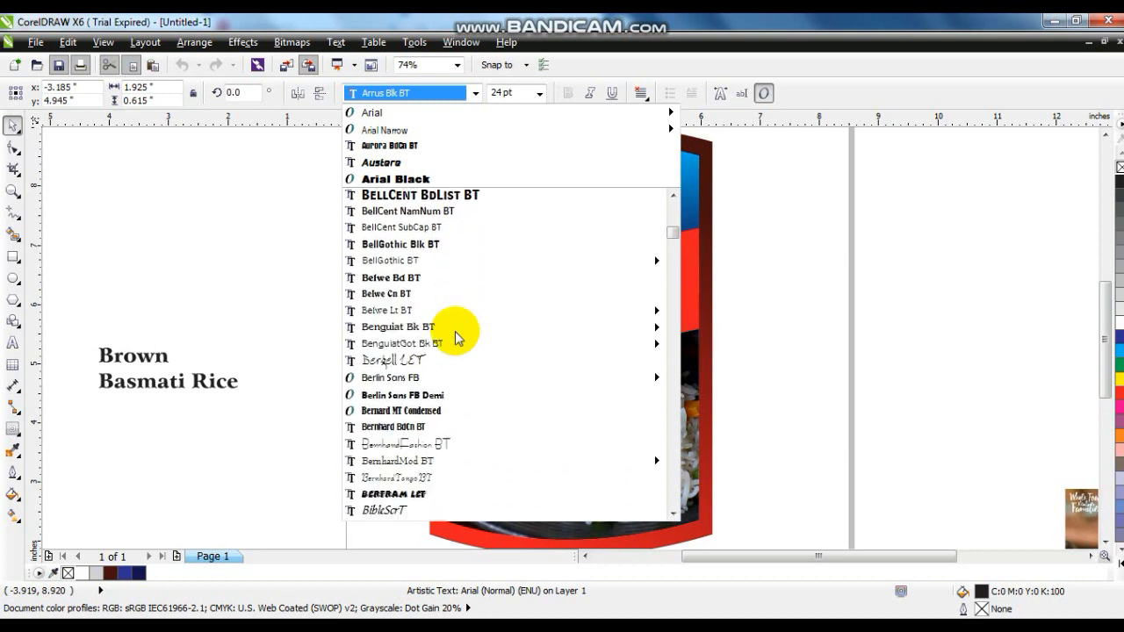
{"action": "scroll", "coordinate": [455, 338], "scroll_direction": "down", "scroll_amount": 3}
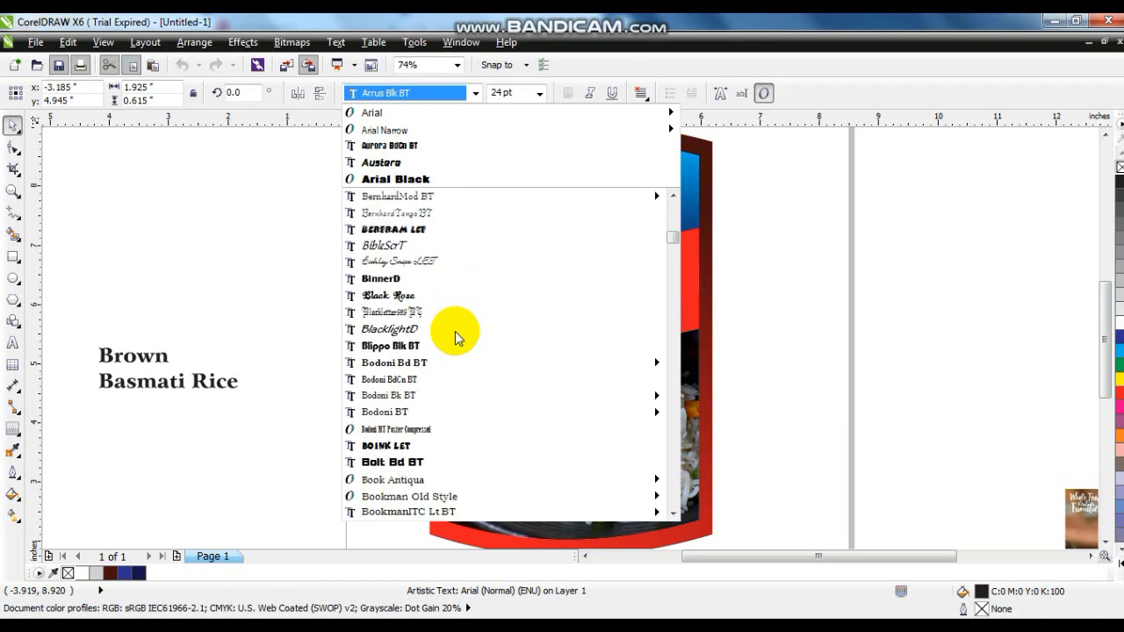
{"action": "scroll", "coordinate": [455, 338], "scroll_direction": "down", "scroll_amount": 3}
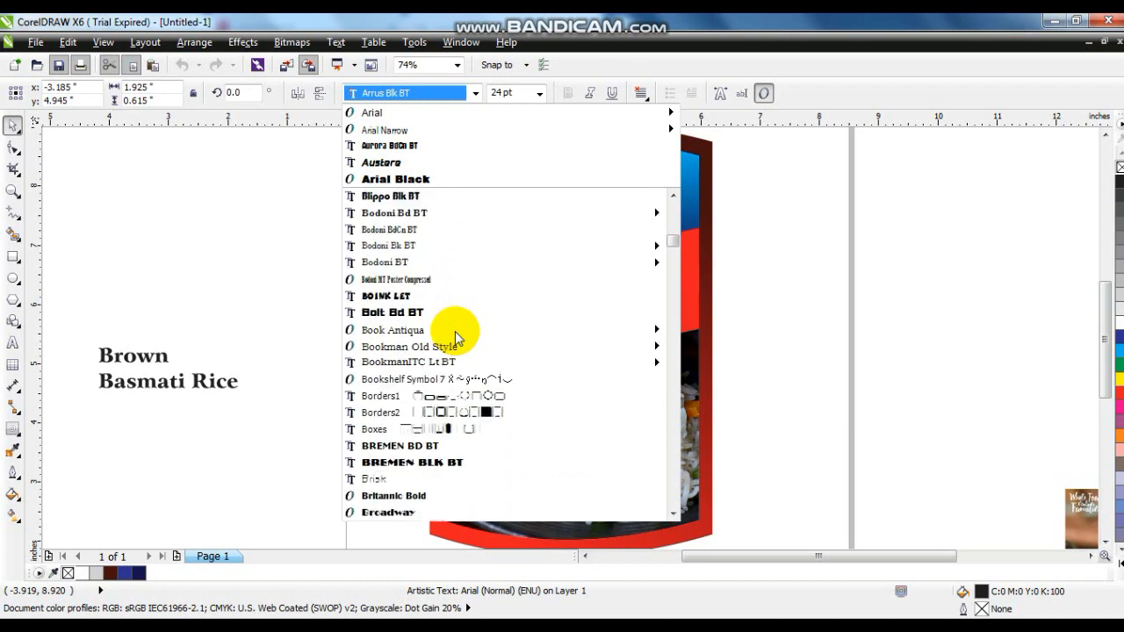
{"action": "scroll", "coordinate": [455, 338], "scroll_direction": "down", "scroll_amount": 4}
{"action": "scroll", "coordinate": [455, 338], "scroll_direction": "down", "scroll_amount": 3}
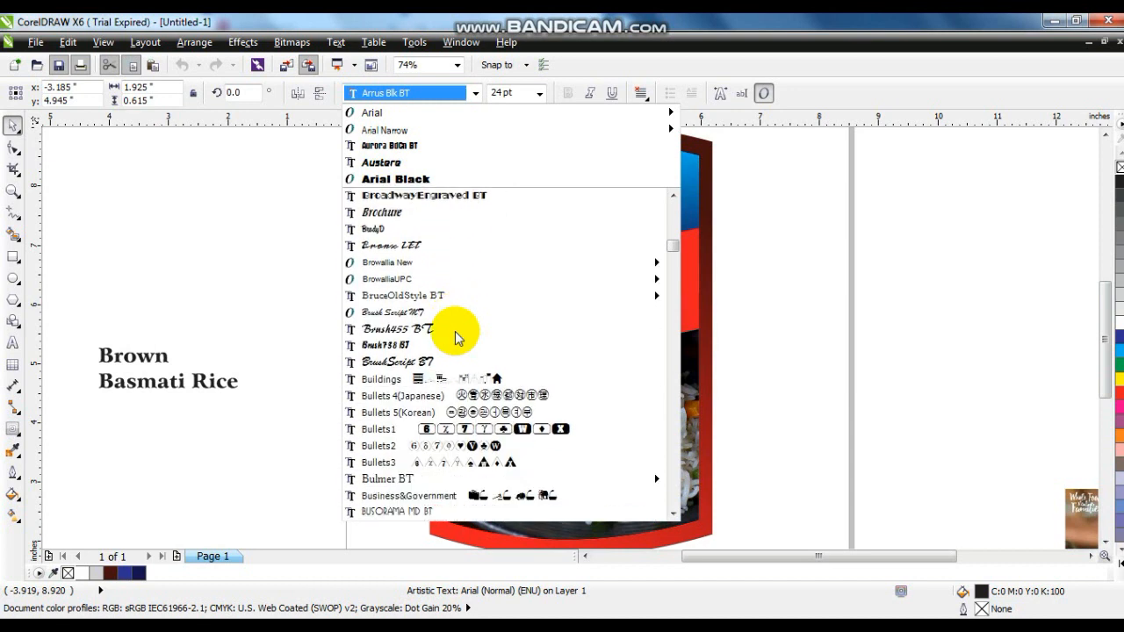
{"action": "scroll", "coordinate": [455, 338], "scroll_direction": "down", "scroll_amount": 6}
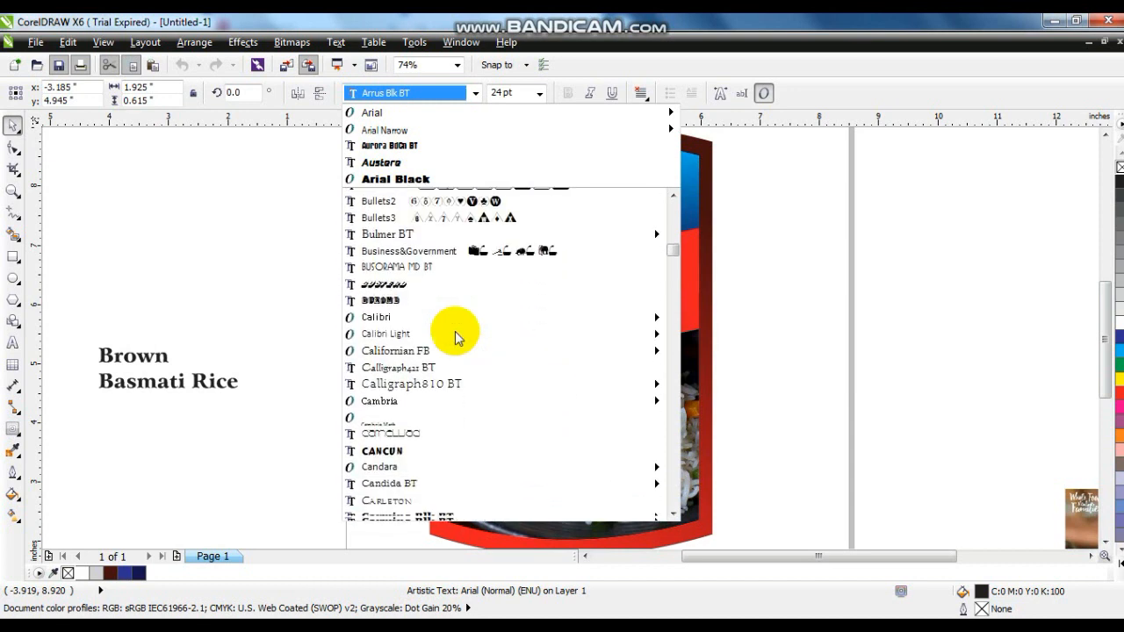
{"action": "scroll", "coordinate": [455, 330], "scroll_direction": "down", "scroll_amount": 3}
{"action": "mouse_move", "coordinate": [454, 323]}
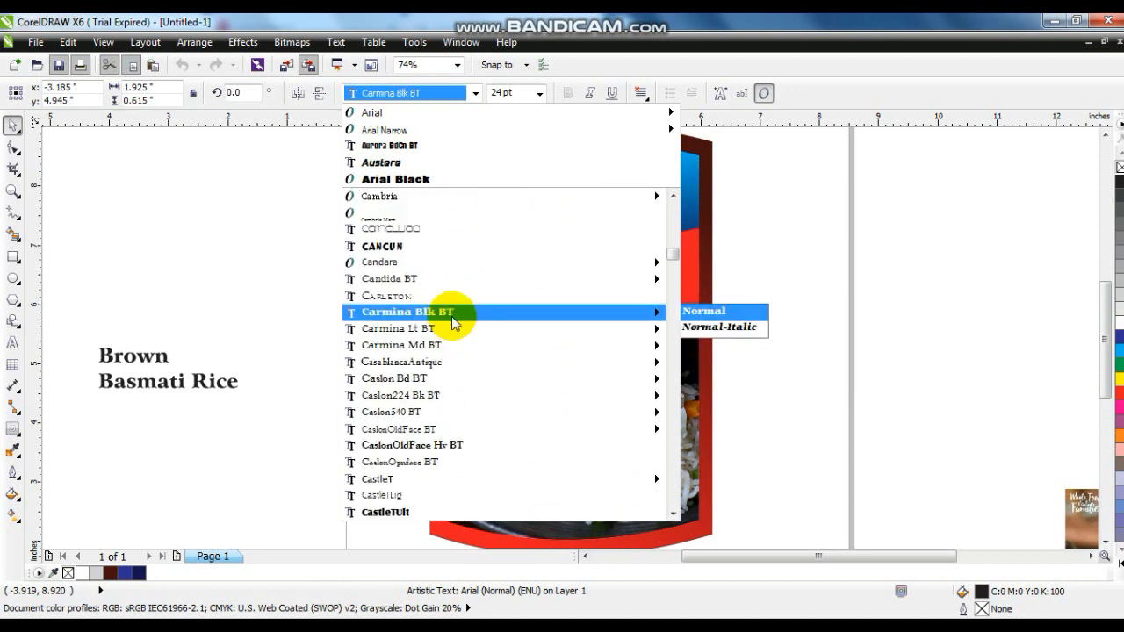
{"action": "scroll", "coordinate": [454, 318], "scroll_direction": "down", "scroll_amount": 2}
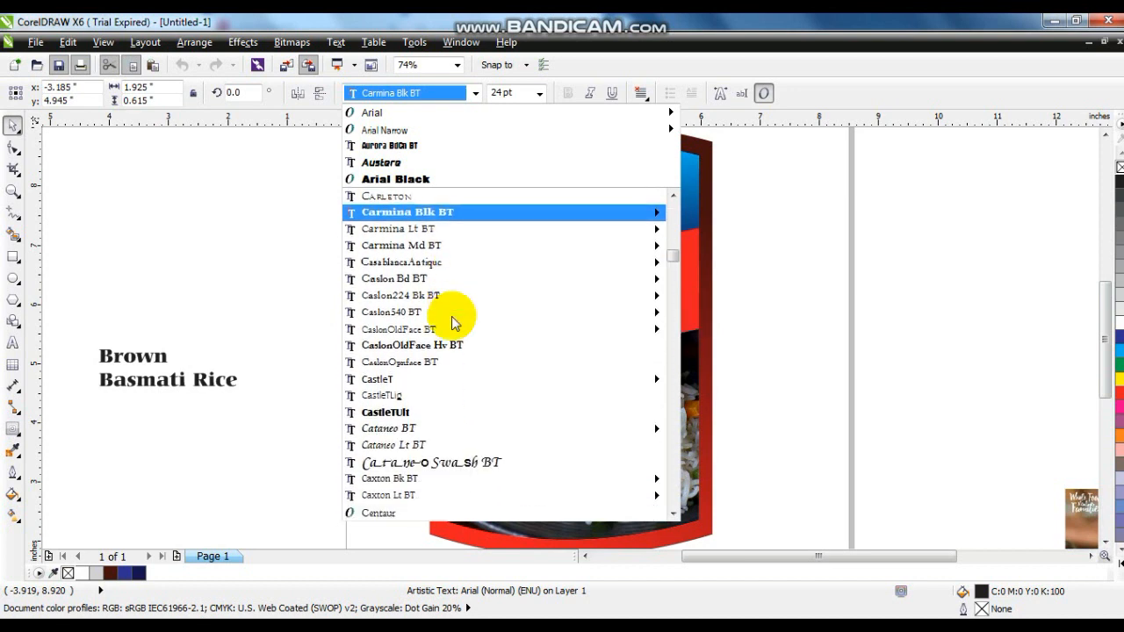
{"action": "left_click", "coordinate": [404, 412]}
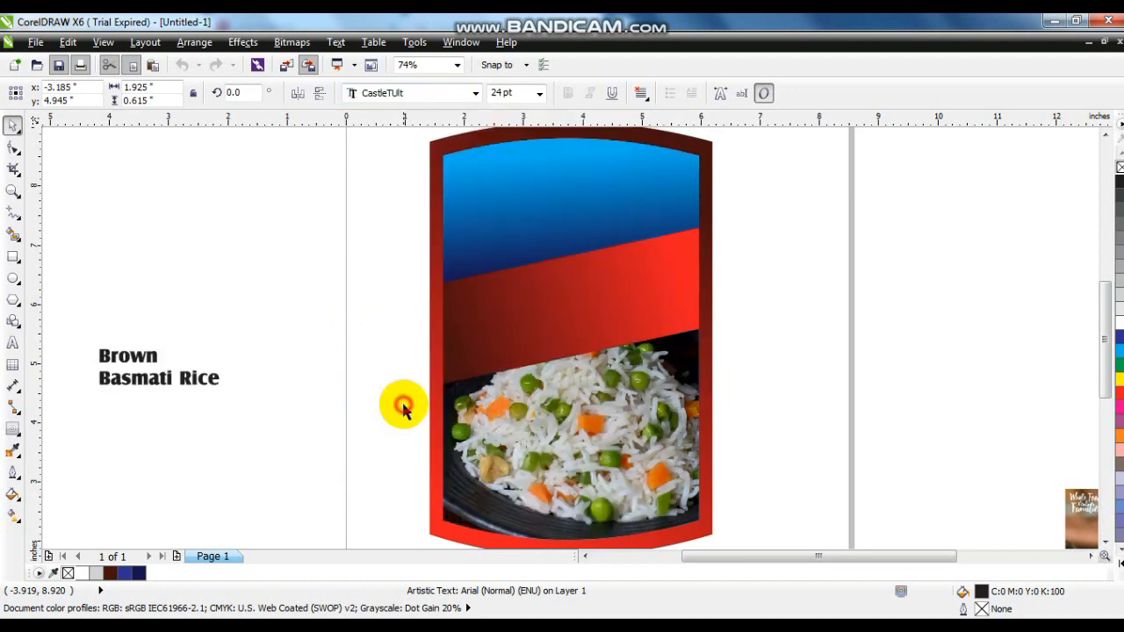
Step: Move the text onto the slanted red band and enlarge it to about 36 pt
{"action": "left_click_drag", "start_coordinate": [179, 383], "coordinate": [510, 314]}
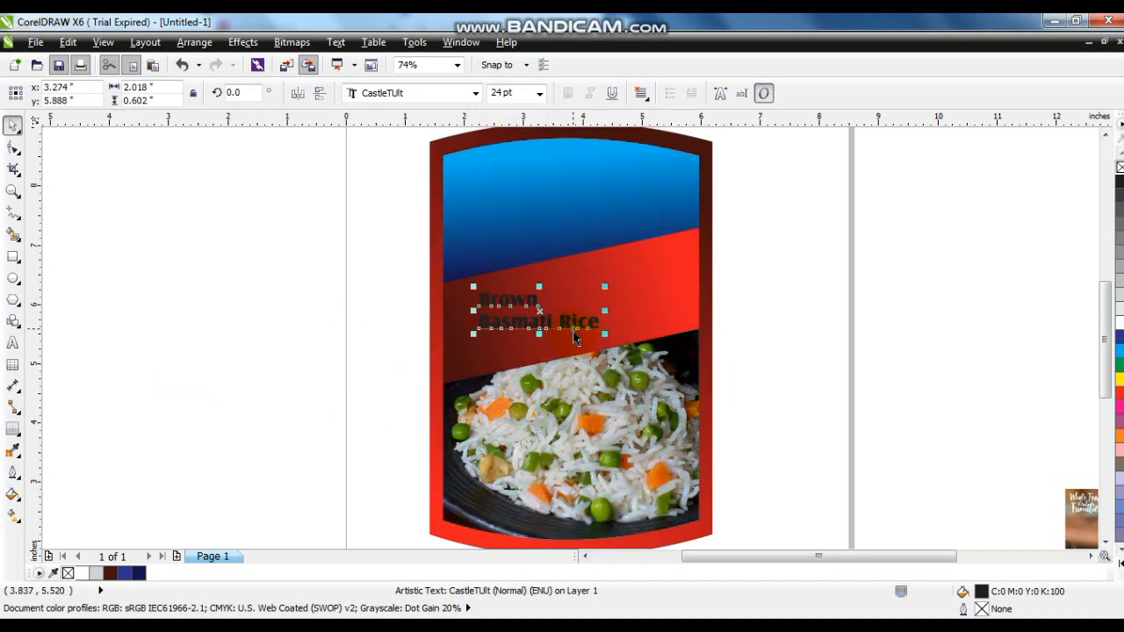
{"action": "left_click_drag", "start_coordinate": [605, 334], "coordinate": [665, 352]}
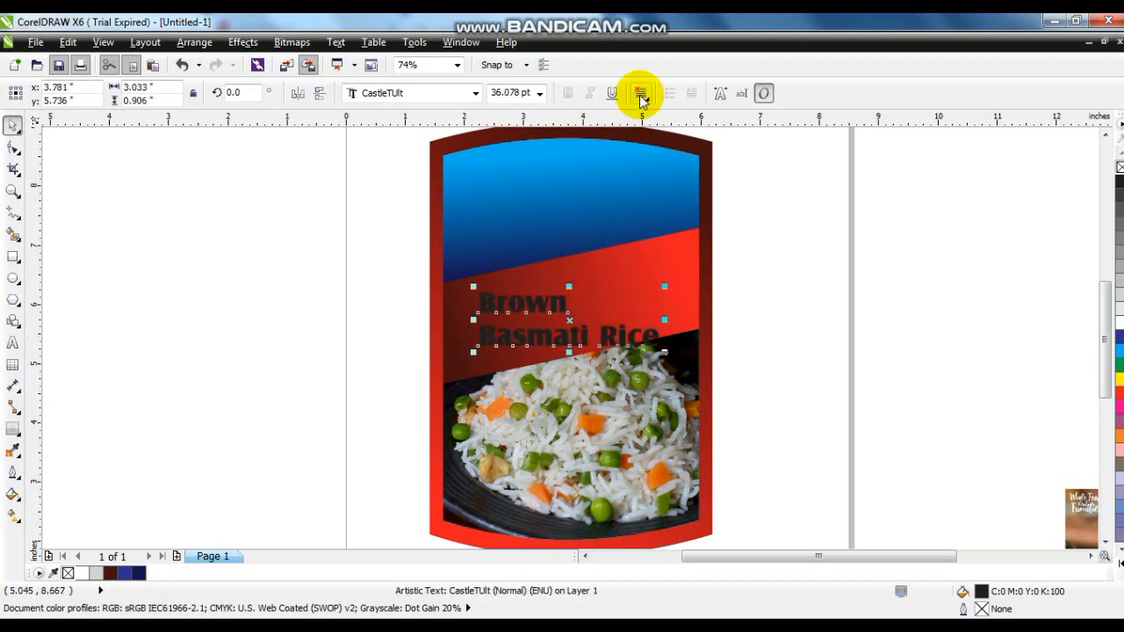
Step: Change the product name text's font to Carmina Blk BT and make it italic
{"action": "left_click", "coordinate": [439, 93]}
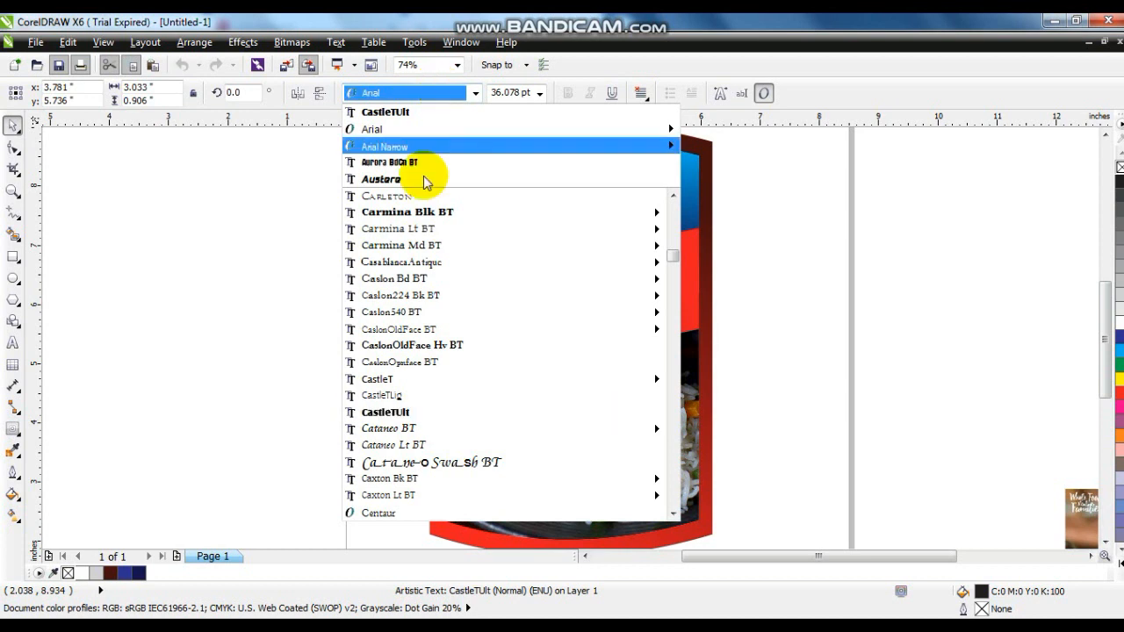
{"action": "left_click", "coordinate": [412, 215]}
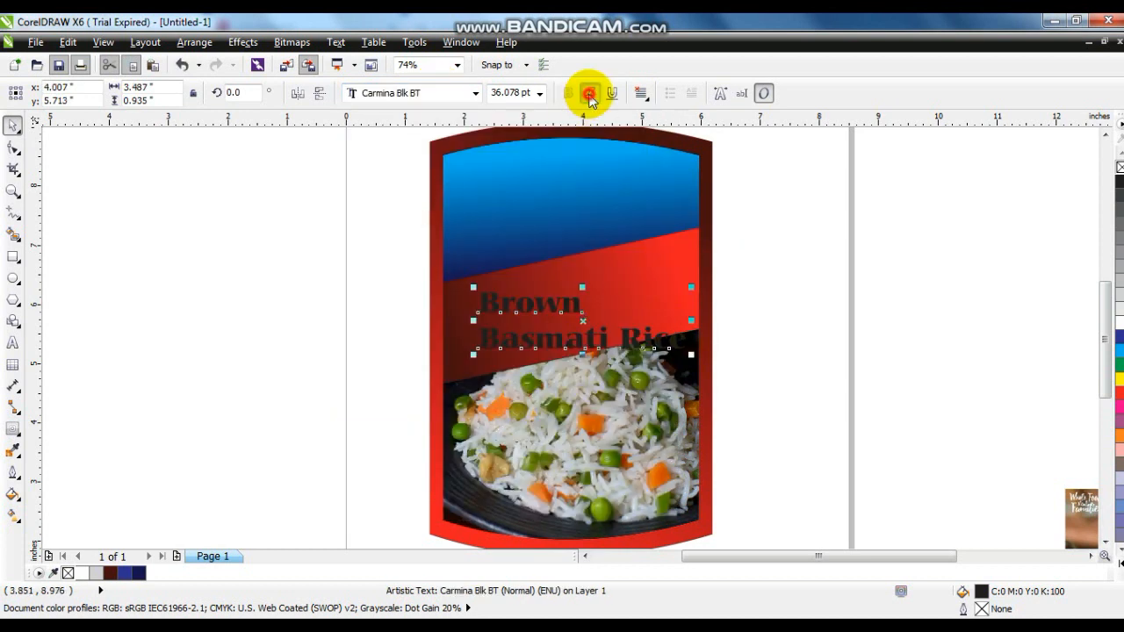
{"action": "left_click", "coordinate": [590, 92]}
Step: Rotate the text about 11.5° to follow the red band and shift "Brown" to sit centred over "Basmati Rice"
{"action": "left_click_drag", "start_coordinate": [693, 335], "coordinate": [685, 273]}
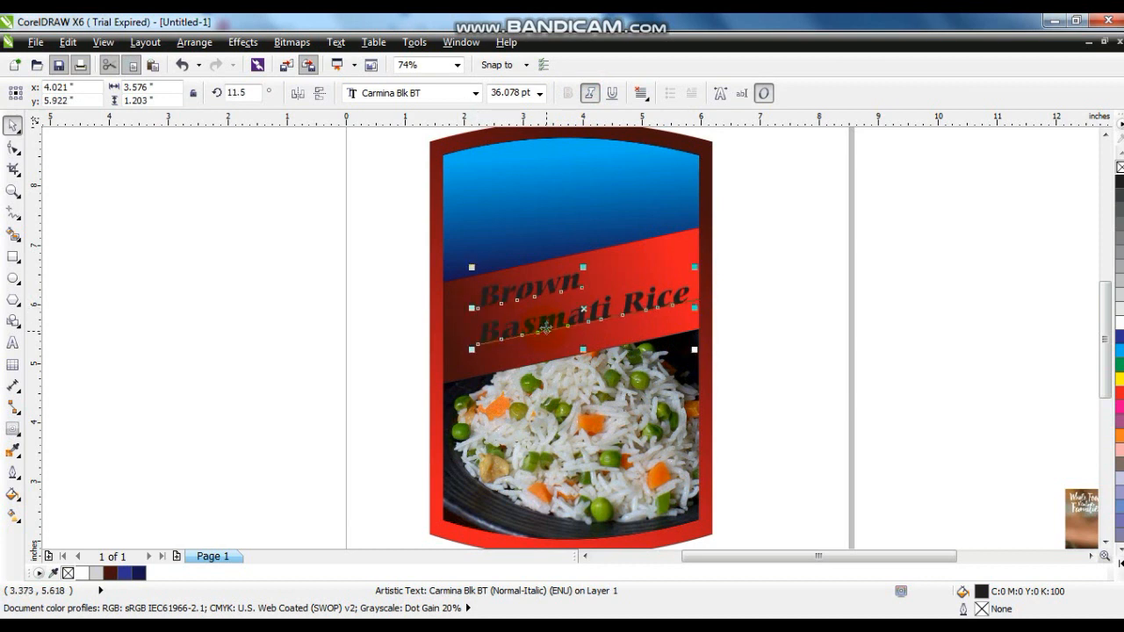
{"action": "left_click_drag", "start_coordinate": [548, 283], "coordinate": [593, 283]}
Step: Enlarge both text lines to about 46 pt and fine-tune their tilt to about 11.9° within the band
{"action": "left_click_drag", "start_coordinate": [472, 350], "coordinate": [455, 368]}
{"action": "left_click_drag", "start_coordinate": [576, 268], "coordinate": [577, 259]}
{"action": "left_click_drag", "start_coordinate": [694, 311], "coordinate": [695, 318]}
Step: Fill both text lines with white and scale them down to about 3.53 inches wide, inside the band's edges
{"action": "left_click", "coordinate": [1120, 322]}
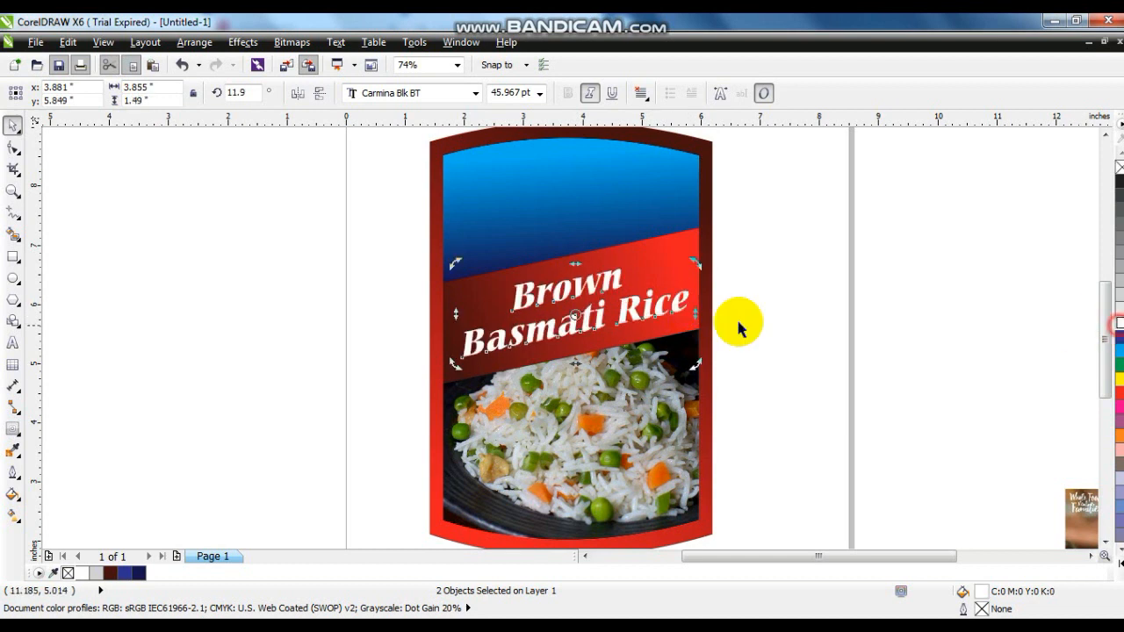
{"action": "left_click_drag", "start_coordinate": [695, 265], "coordinate": [691, 270]}
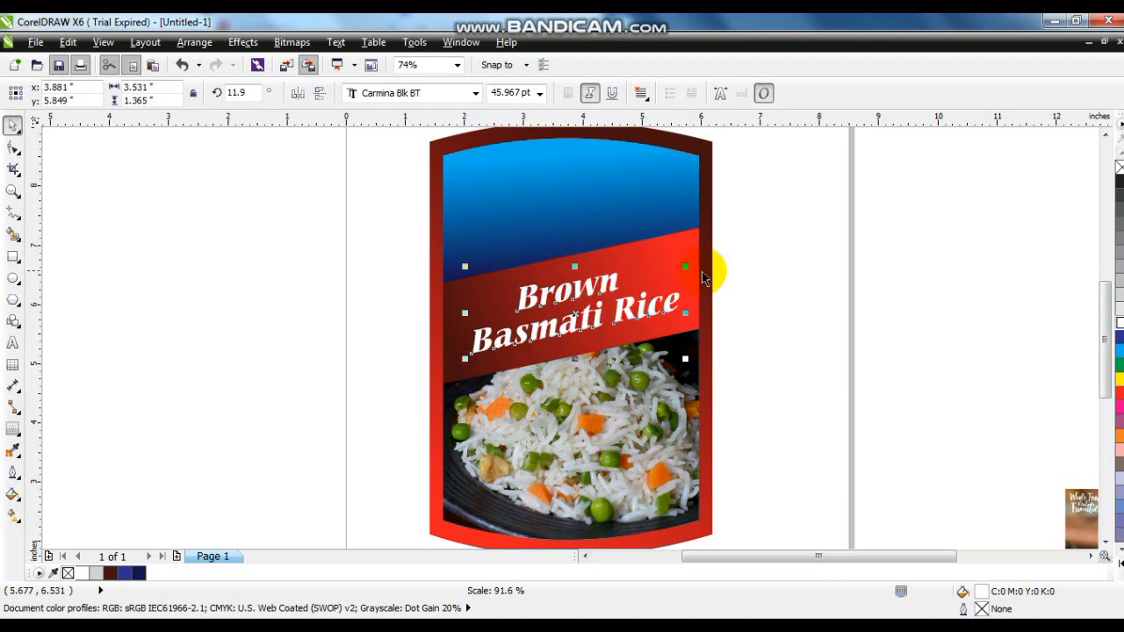
{"action": "left_click", "coordinate": [776, 289]}
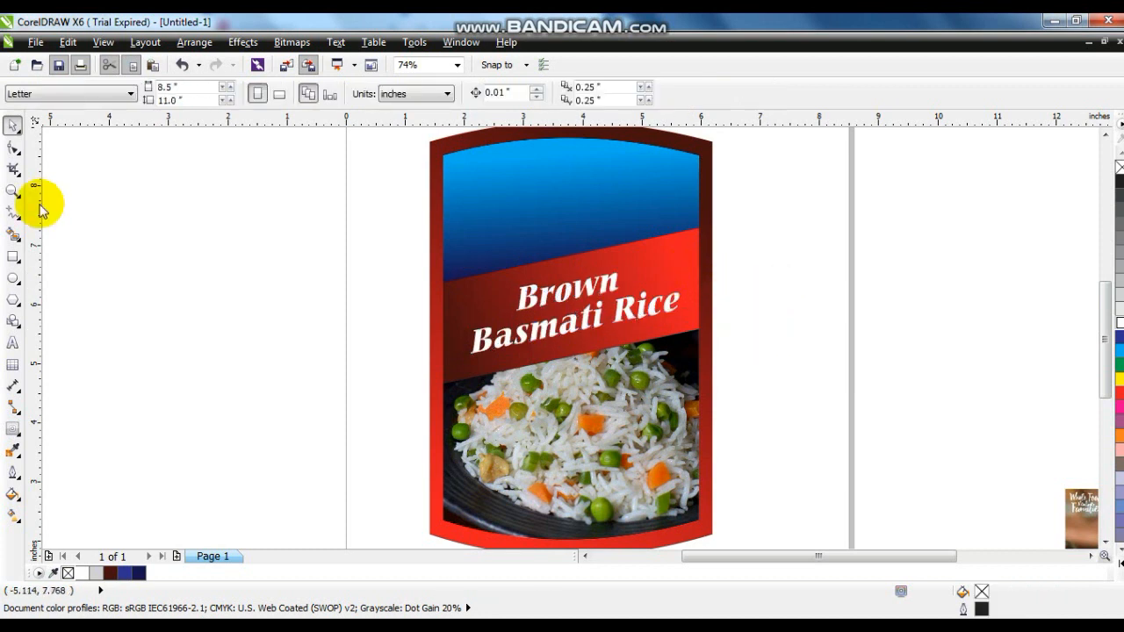
Step: Draw a line about 1.26 inches wide across the red band's upper-left corner and bend it into an S-curve
{"action": "left_click", "coordinate": [14, 191]}
{"action": "left_click_drag", "start_coordinate": [375, 214], "coordinate": [747, 398]}
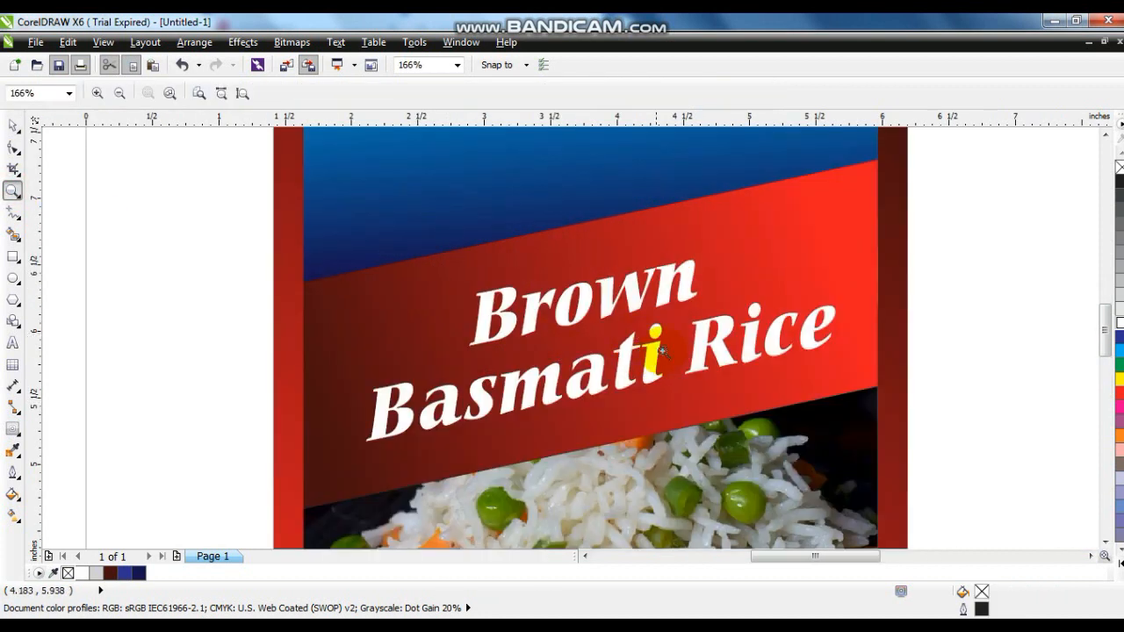
{"action": "left_click", "coordinate": [12, 218]}
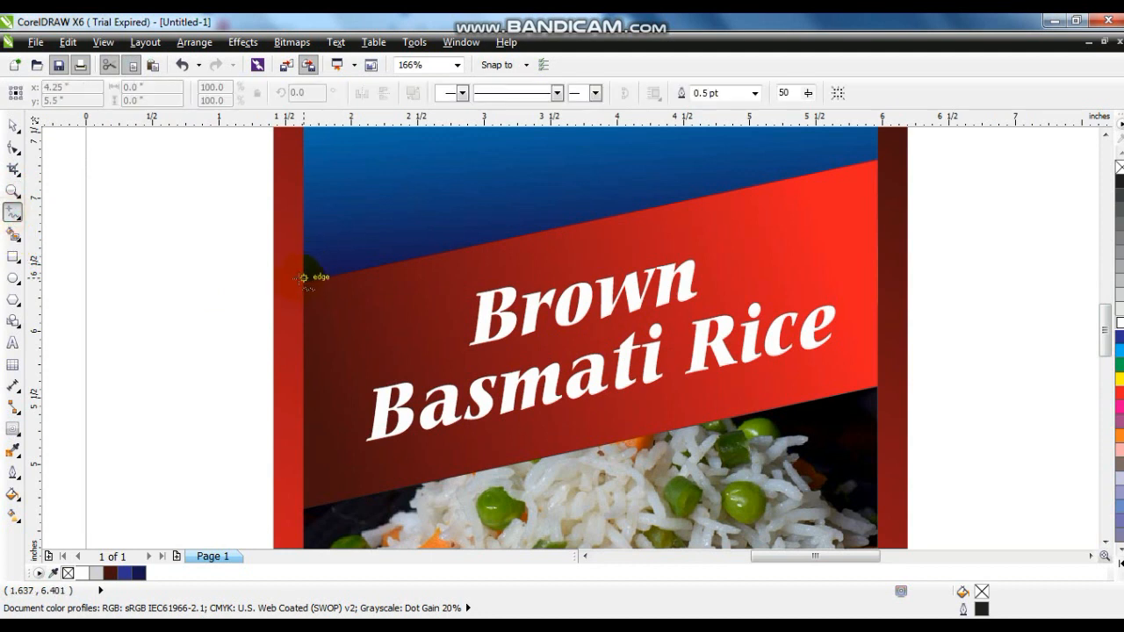
{"action": "left_click", "coordinate": [259, 293]}
{"action": "left_click", "coordinate": [429, 237]}
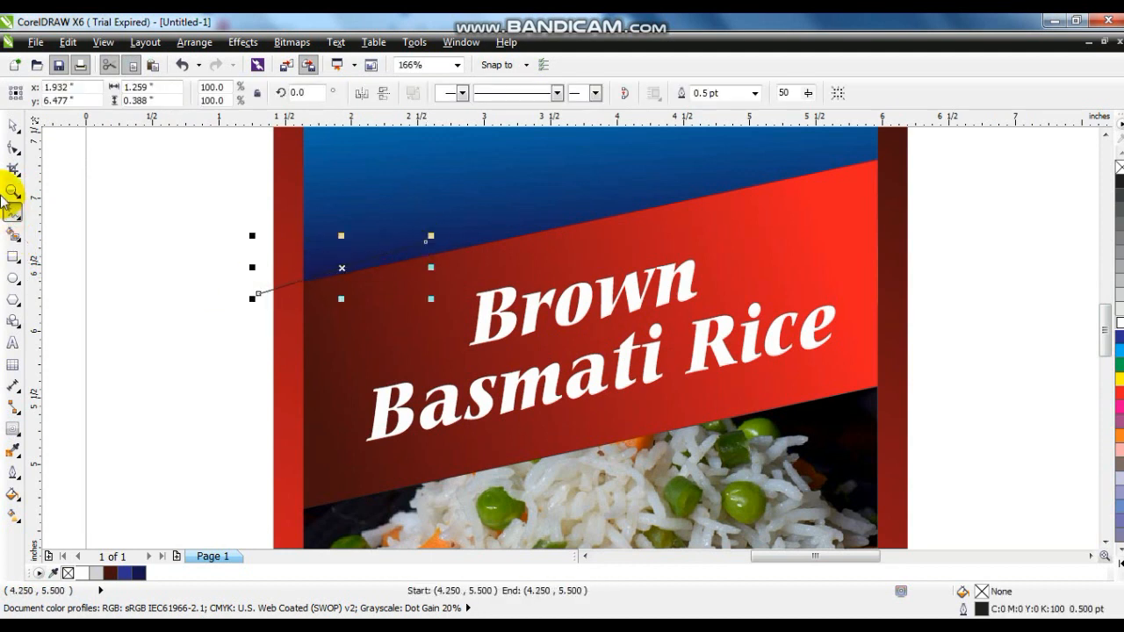
{"action": "left_click", "coordinate": [11, 147]}
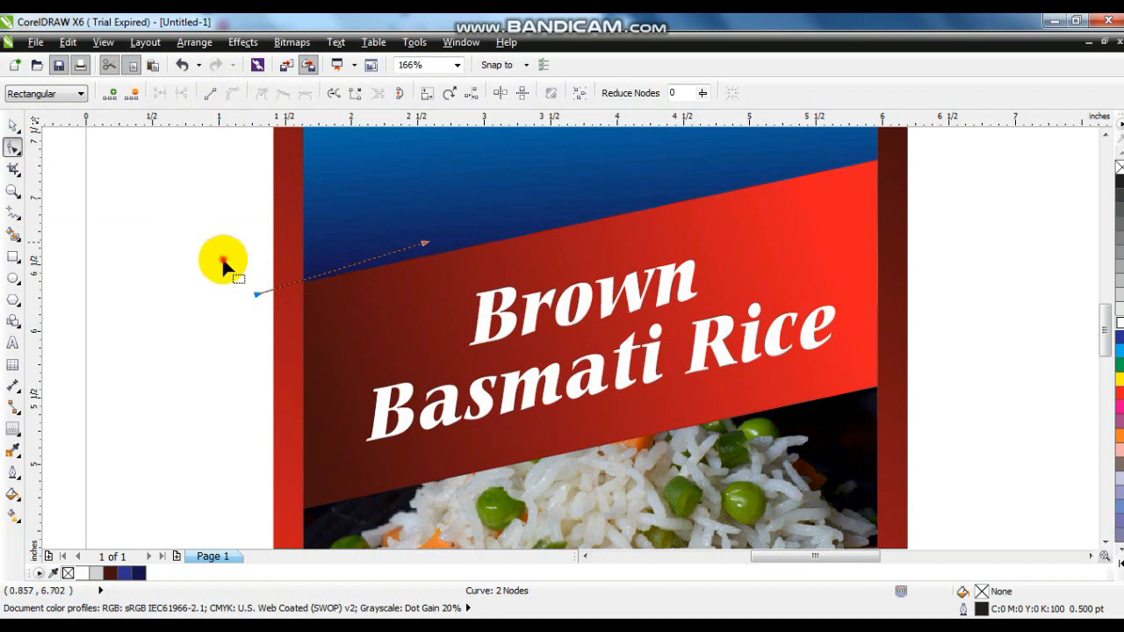
{"action": "left_click_drag", "start_coordinate": [314, 283], "coordinate": [356, 316]}
Step: Duplicate the S-curve just below, combine both curves and join their end nodes into a closed leaf shape
{"action": "left_click", "coordinate": [13, 128]}
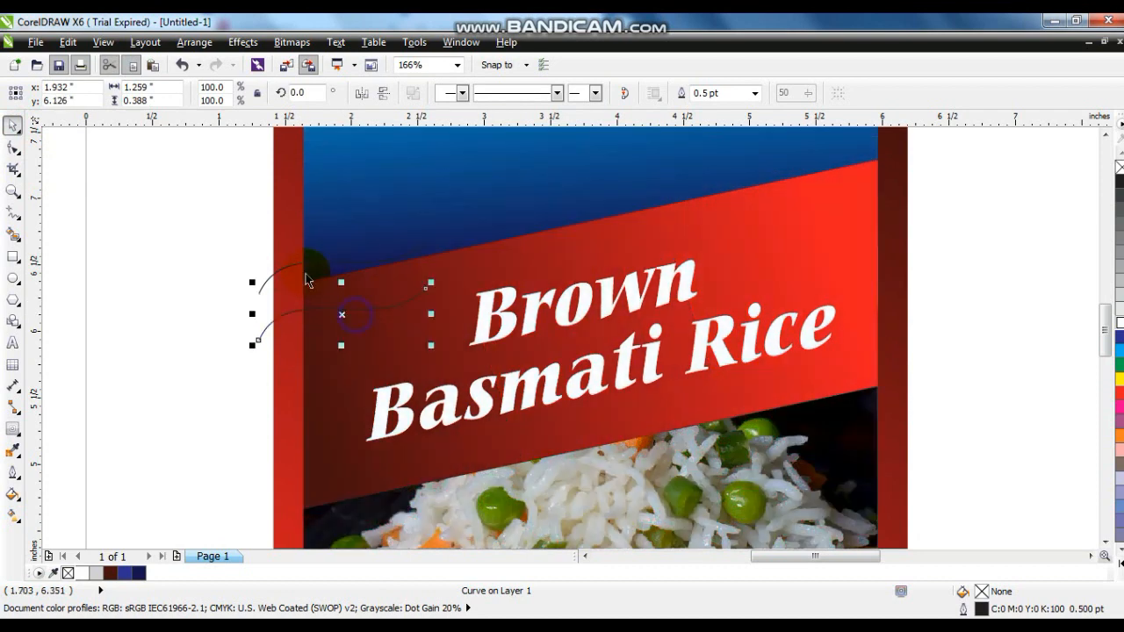
{"action": "left_click", "coordinate": [302, 264], "text": "shift"}
{"action": "left_click", "coordinate": [412, 93]}
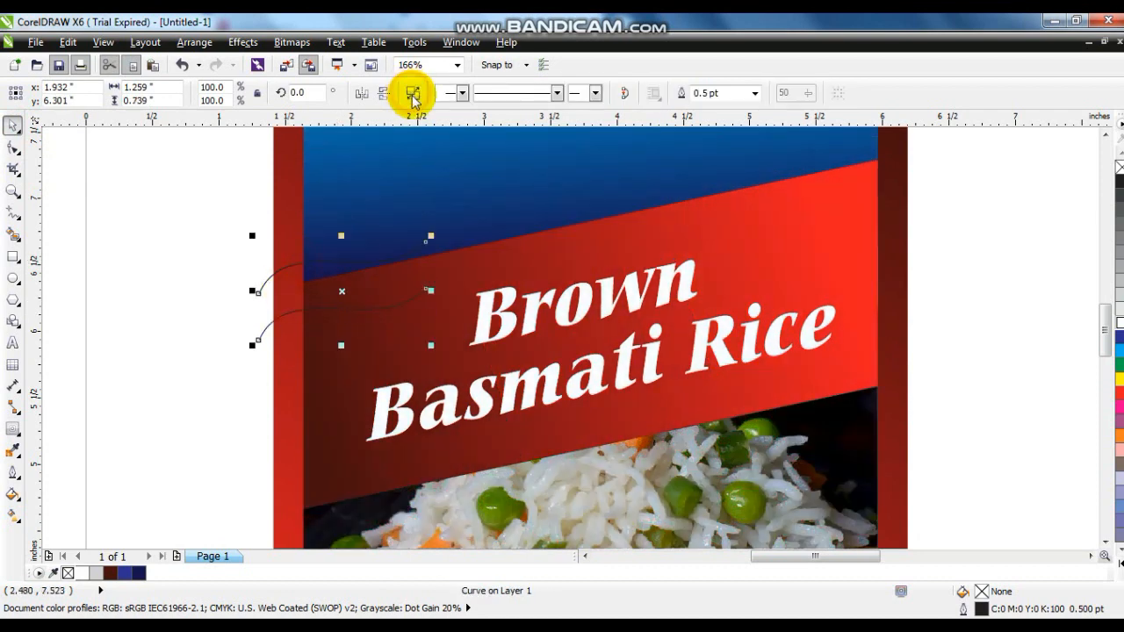
{"action": "left_click", "coordinate": [12, 235]}
{"action": "left_click", "coordinate": [13, 147]}
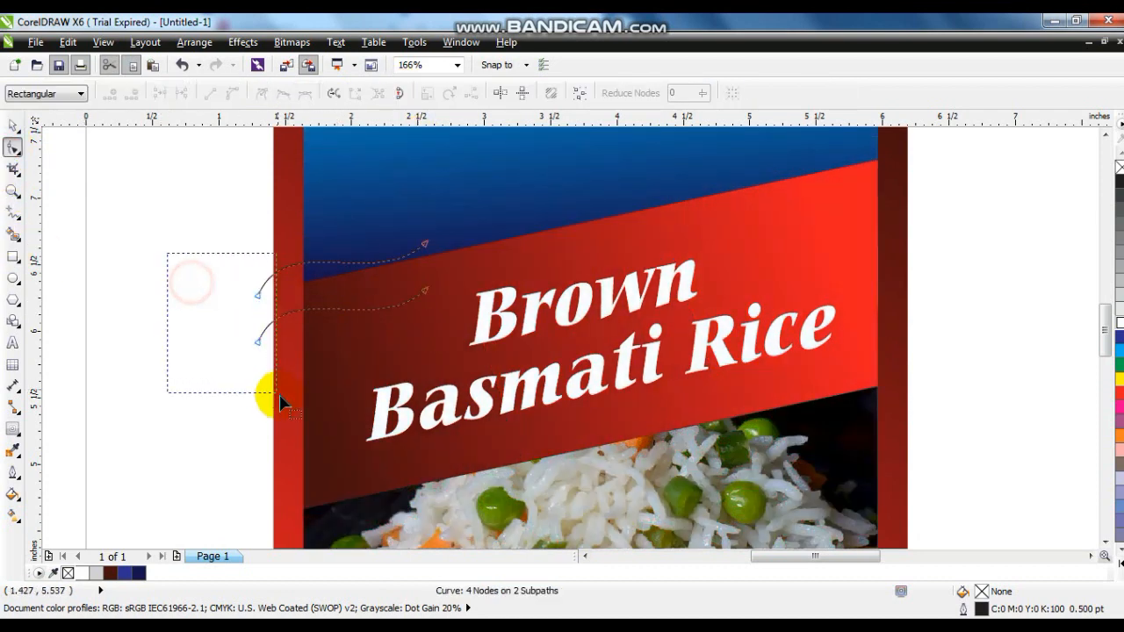
{"action": "left_click_drag", "start_coordinate": [274, 400], "coordinate": [274, 400]}
{"action": "left_click", "coordinate": [160, 93]}
{"action": "left_click_drag", "start_coordinate": [363, 183], "coordinate": [480, 315]}
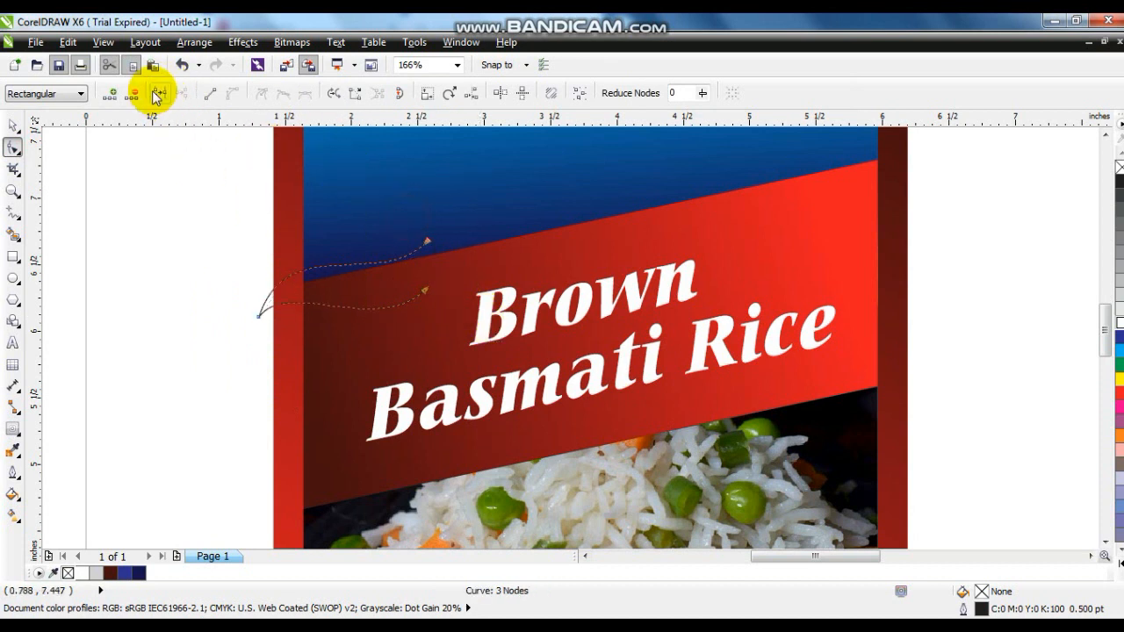
Step: Rotate the leaf shape about 17.8°, scale it to about 156% over the band's upper-left corner and fill it yellow
{"action": "left_click", "coordinate": [13, 125]}
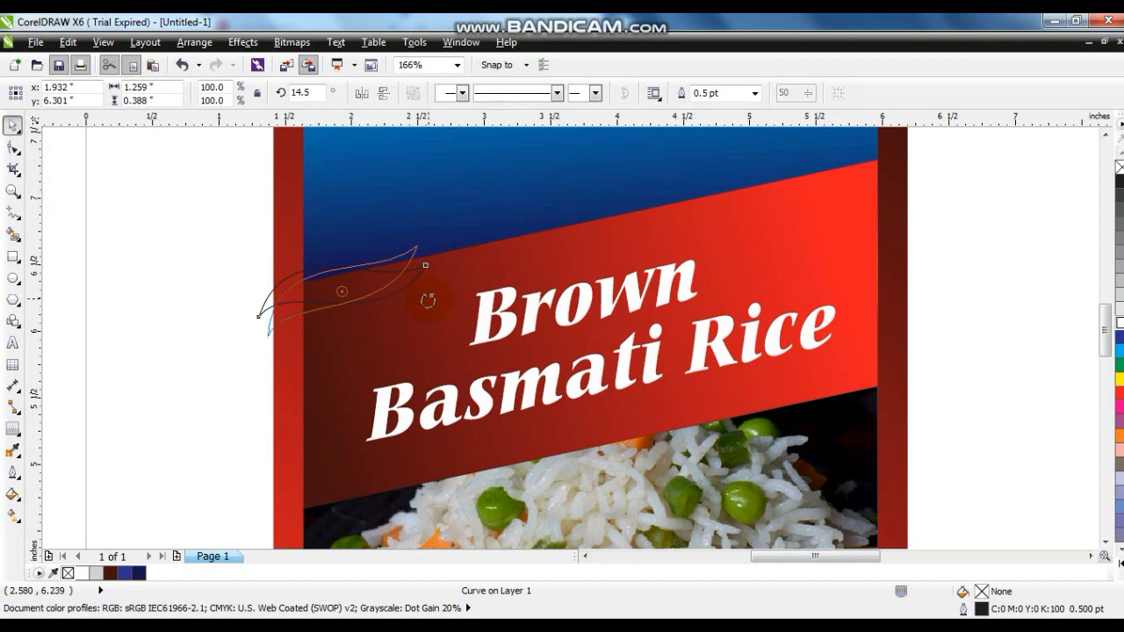
{"action": "left_click", "coordinate": [360, 295]}
{"action": "left_click_drag", "start_coordinate": [420, 235], "coordinate": [502, 176]}
{"action": "left_click_drag", "start_coordinate": [382, 265], "coordinate": [363, 281]}
{"action": "left_click", "coordinate": [1119, 379]}
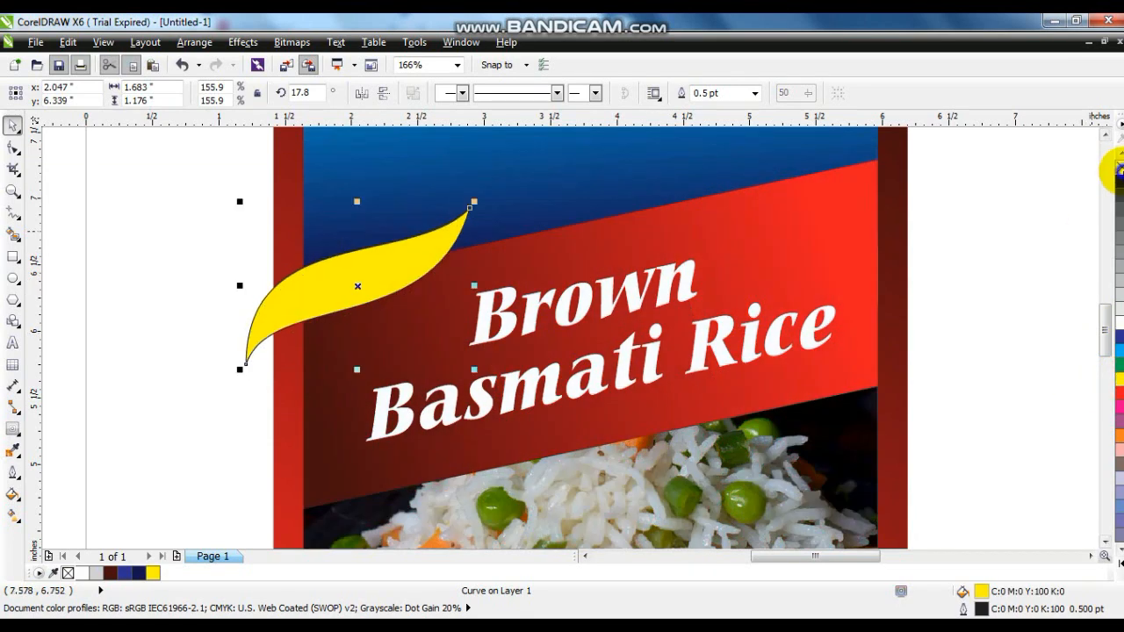
Step: Place a reduced copy of the product name text on the yellow leaf, about 19 pt, reading "New"
{"action": "left_click", "coordinate": [126, 354]}
{"action": "left_click", "coordinate": [523, 313]}
{"action": "left_click_drag", "start_coordinate": [520, 313], "coordinate": [338, 293]}
{"action": "left_click_drag", "start_coordinate": [497, 332], "coordinate": [436, 326]}
{"action": "left_click", "coordinate": [13, 343]}
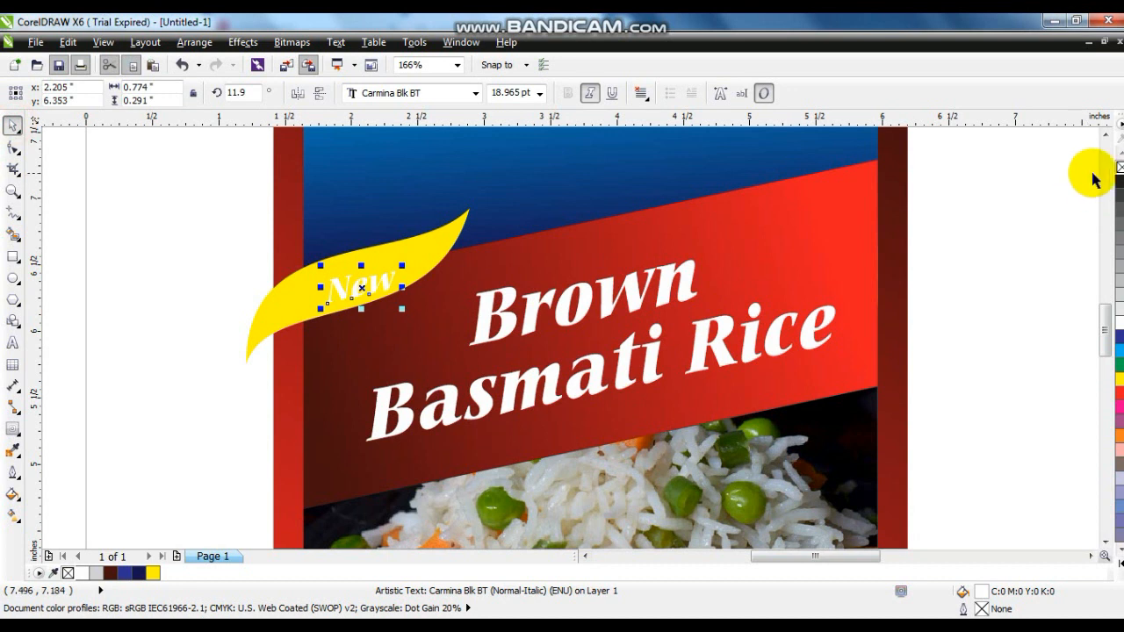
Step: Fill the "New" text with rich black, tilt it about 18.5° and move it to the middle of the yellow leaf
{"action": "left_click", "coordinate": [1120, 181]}
{"action": "left_click", "coordinate": [1119, 553]}
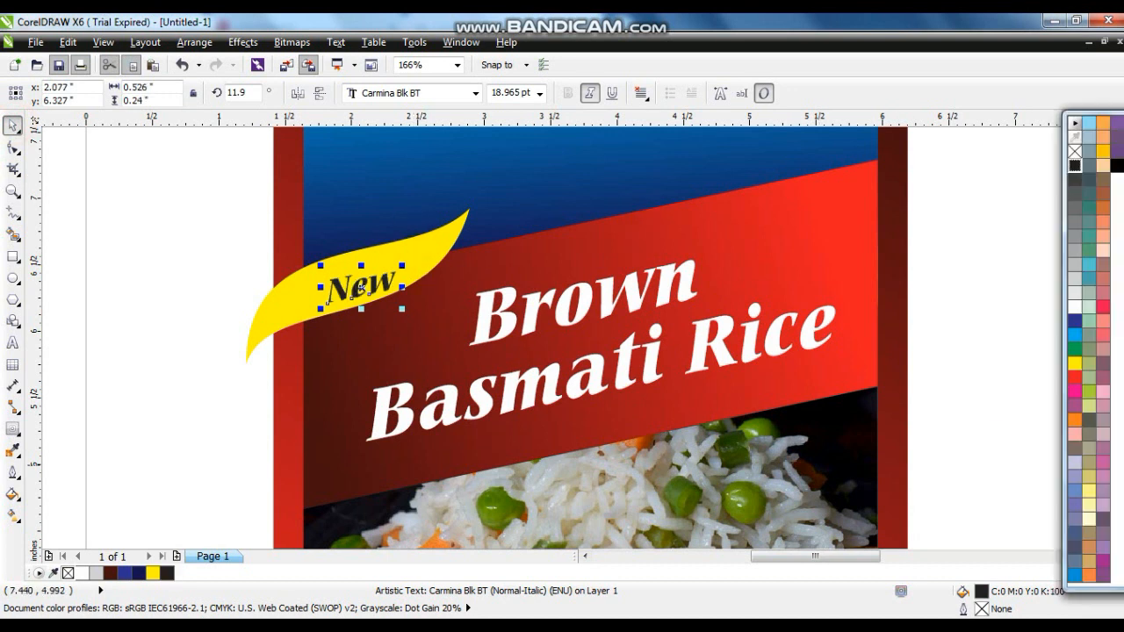
{"action": "left_click", "coordinate": [1114, 166]}
{"action": "left_click", "coordinate": [362, 288]}
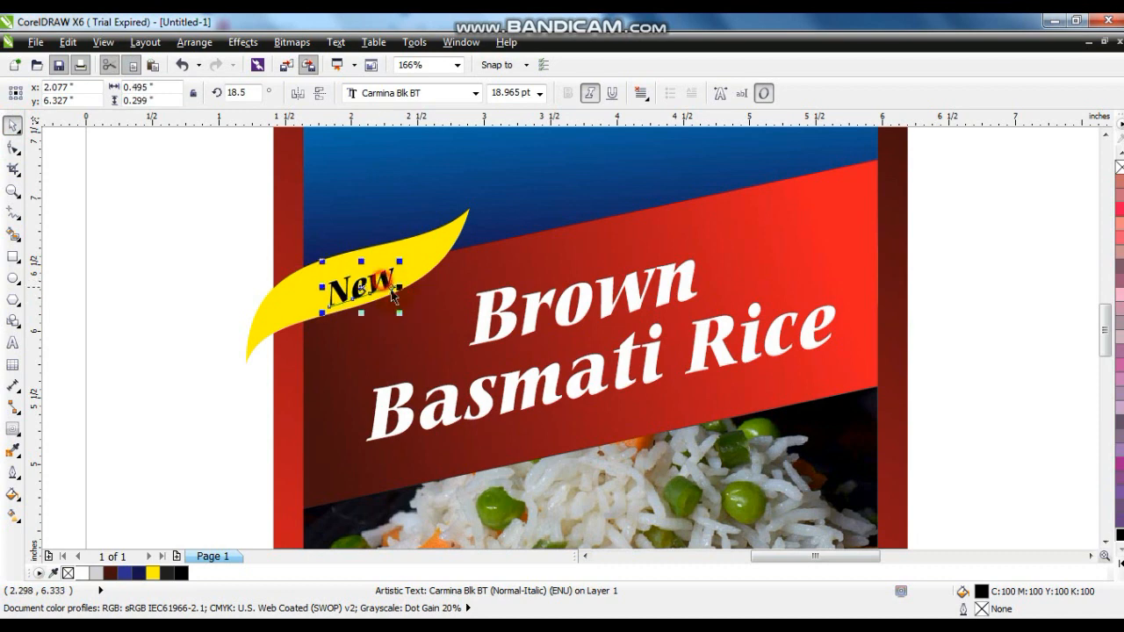
{"action": "left_click_drag", "start_coordinate": [380, 282], "coordinate": [380, 275]}
Step: Try to PowerClip the yellow leaf inside the red band
{"action": "left_click", "coordinate": [428, 256]}
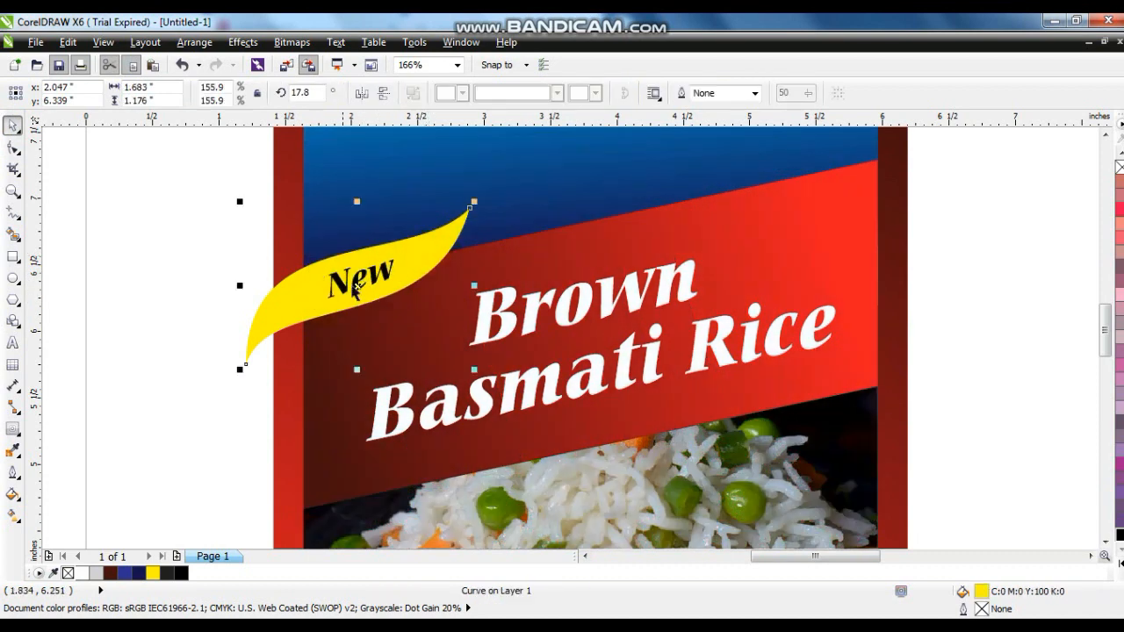
{"action": "left_click", "coordinate": [235, 46]}
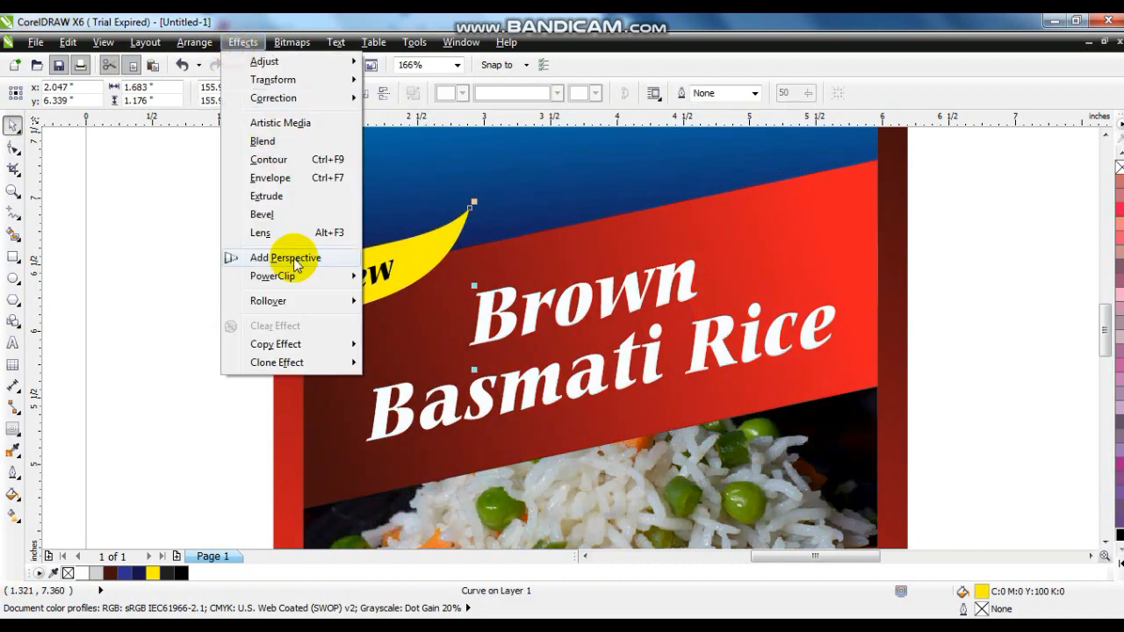
{"action": "mouse_move", "coordinate": [339, 281]}
{"action": "left_click", "coordinate": [439, 281]}
{"action": "left_click", "coordinate": [501, 255]}
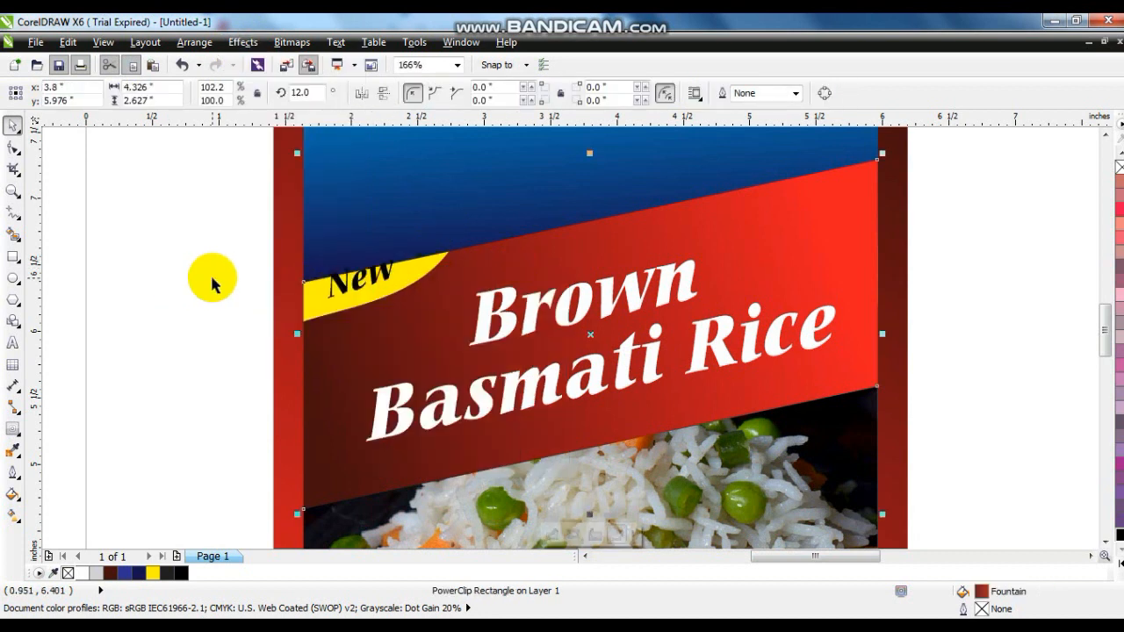
{"action": "key", "text": "ctrl+z"}
Step: PowerClip the red band inside the blue panel's curved inner shape
{"action": "left_click", "coordinate": [171, 299]}
{"action": "left_click", "coordinate": [500, 268]}
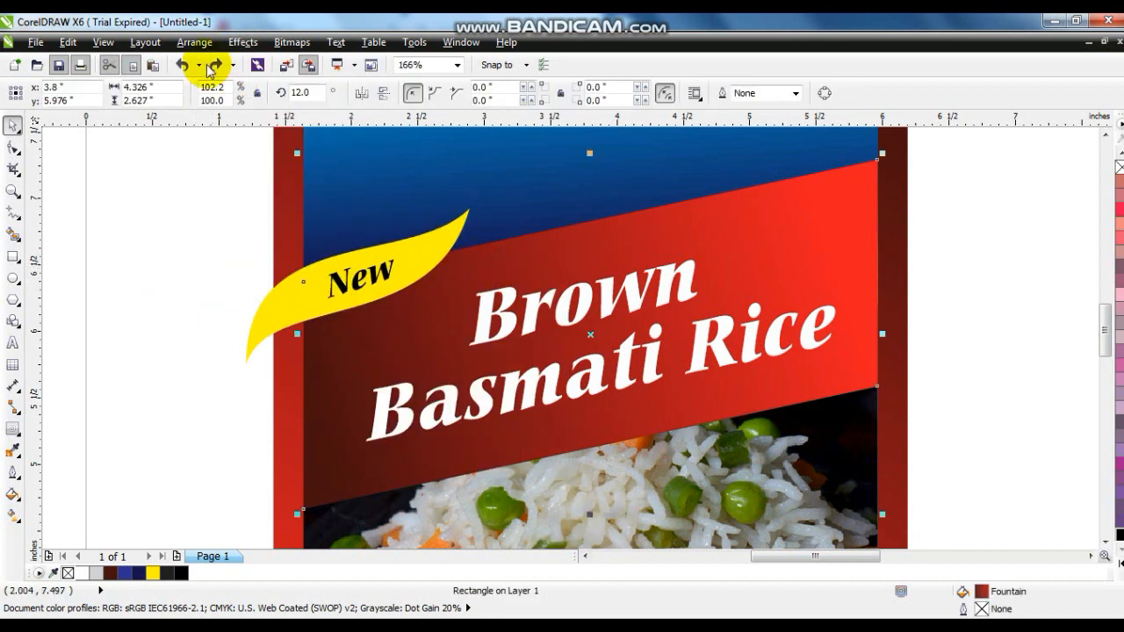
{"action": "left_click", "coordinate": [237, 42]}
{"action": "mouse_move", "coordinate": [339, 280]}
{"action": "left_click", "coordinate": [439, 279]}
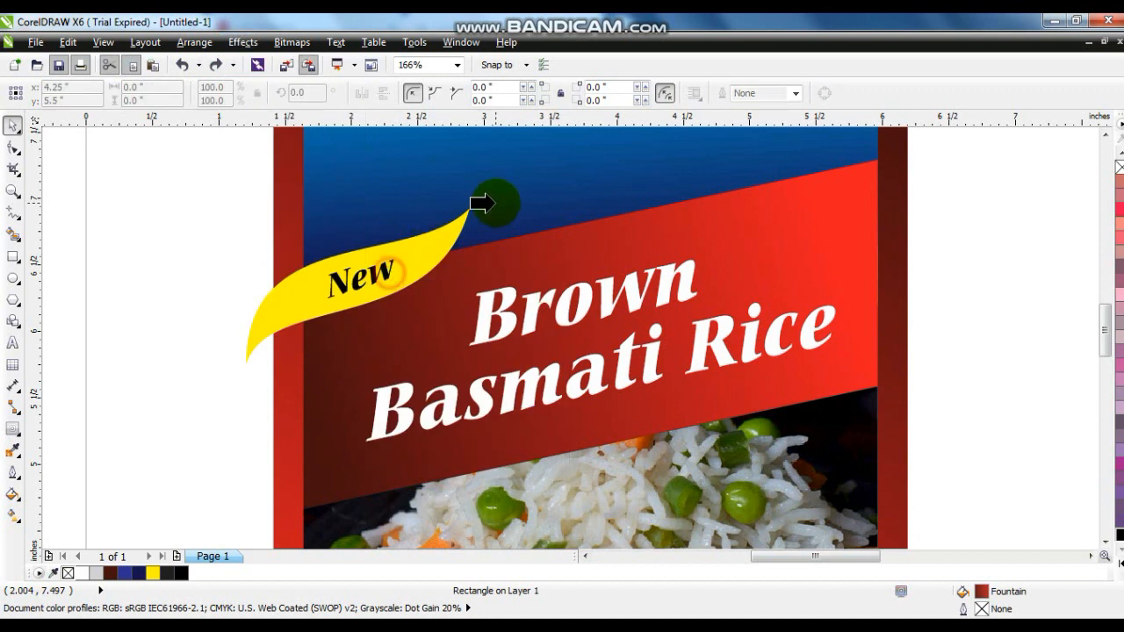
{"action": "left_click", "coordinate": [495, 203]}
Step: PowerClip the yellow leaf inside the curved inner panel so its overhang on the frame is cropped
{"action": "left_click", "coordinate": [449, 243]}
{"action": "left_click", "coordinate": [242, 42]}
{"action": "mouse_move", "coordinate": [321, 279]}
{"action": "left_click", "coordinate": [413, 278]}
{"action": "left_click", "coordinate": [488, 220]}
{"action": "left_click", "coordinate": [202, 279]}
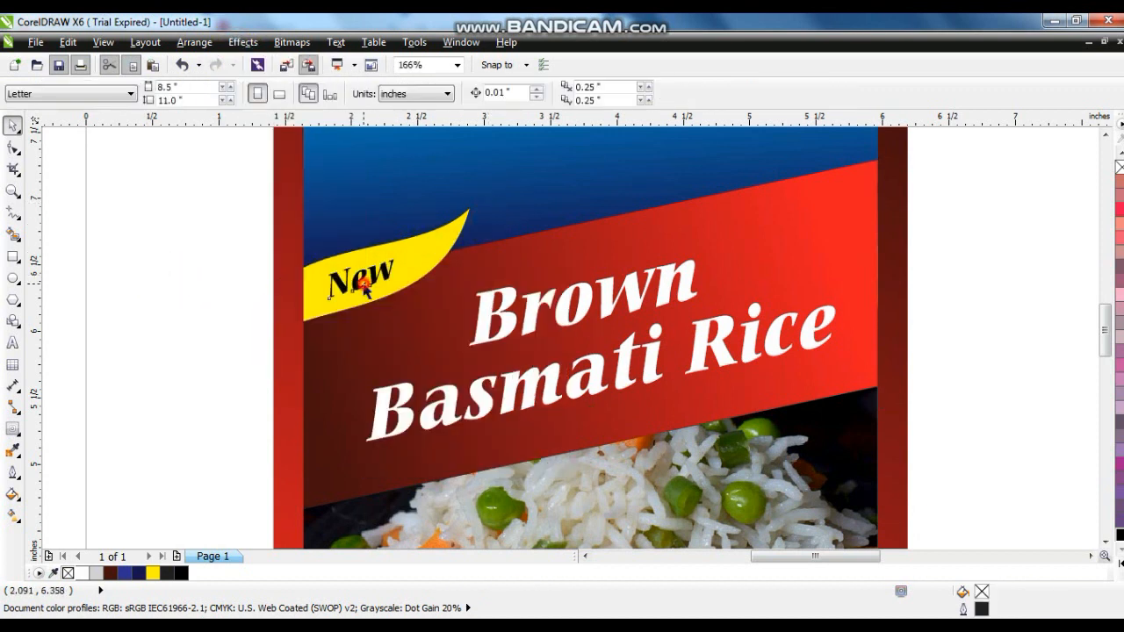
Step: Enlarge the "New" text slightly within the yellow leaf
{"action": "left_click", "coordinate": [362, 280]}
{"action": "left_click_drag", "start_coordinate": [402, 253], "coordinate": [411, 246]}
{"action": "left_click", "coordinate": [423, 222]}
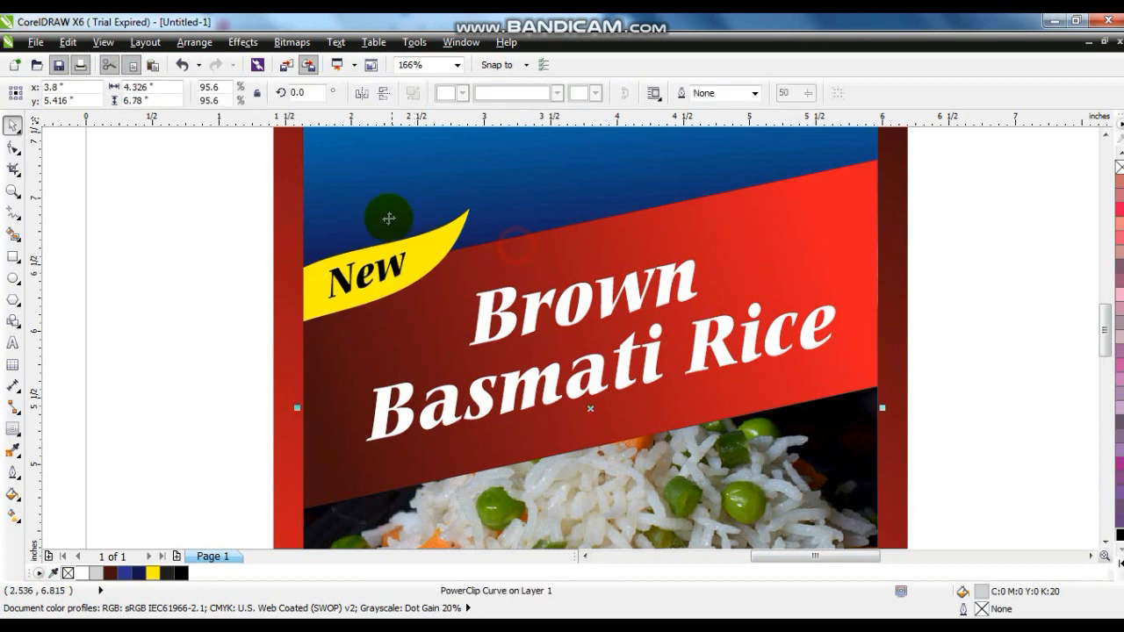
{"action": "key", "text": "shift+F2"}
{"action": "left_click", "coordinate": [789, 394]}
Step: Scale the diamond bitmap to about 1.14 inches and place it in front on the blue panel's upper-left area
{"action": "key", "text": "F4"}
{"action": "left_click_drag", "start_coordinate": [989, 344], "coordinate": [713, 224]}
{"action": "left_click_drag", "start_coordinate": [804, 271], "coordinate": [731, 195]}
{"action": "left_click_drag", "start_coordinate": [714, 173], "coordinate": [486, 215]}
{"action": "key", "text": "shift+F2"}
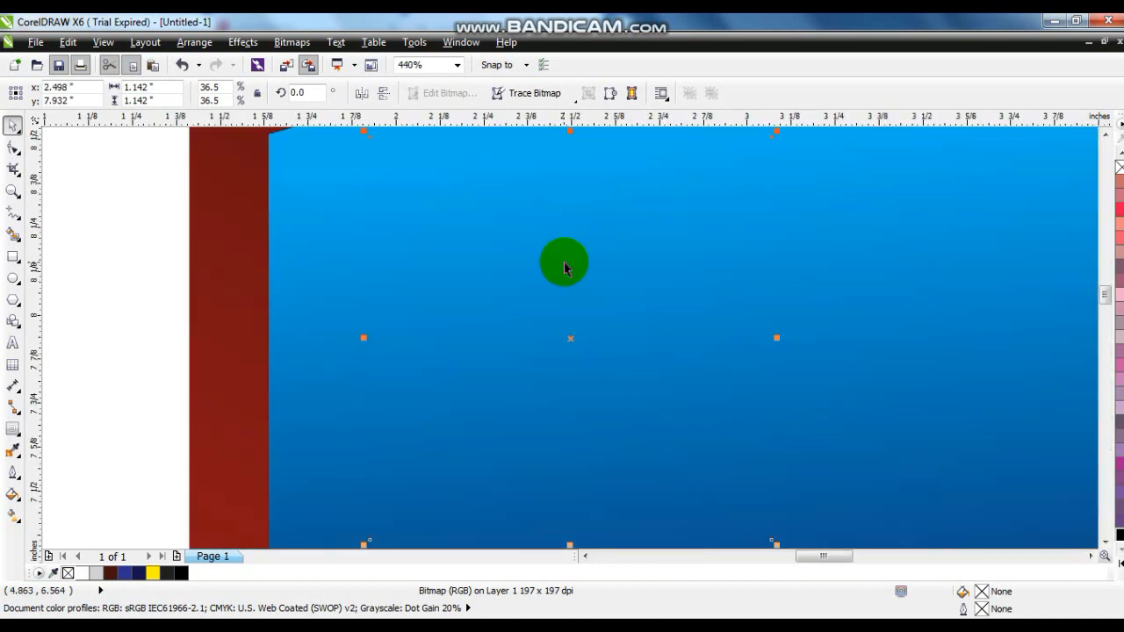
{"action": "scroll", "coordinate": [565, 263], "scroll_direction": "down", "scroll_amount": 1}
Step: Outline-trace the diamond bitmap as a low quality image with the background removed
{"action": "right_click", "coordinate": [565, 266]}
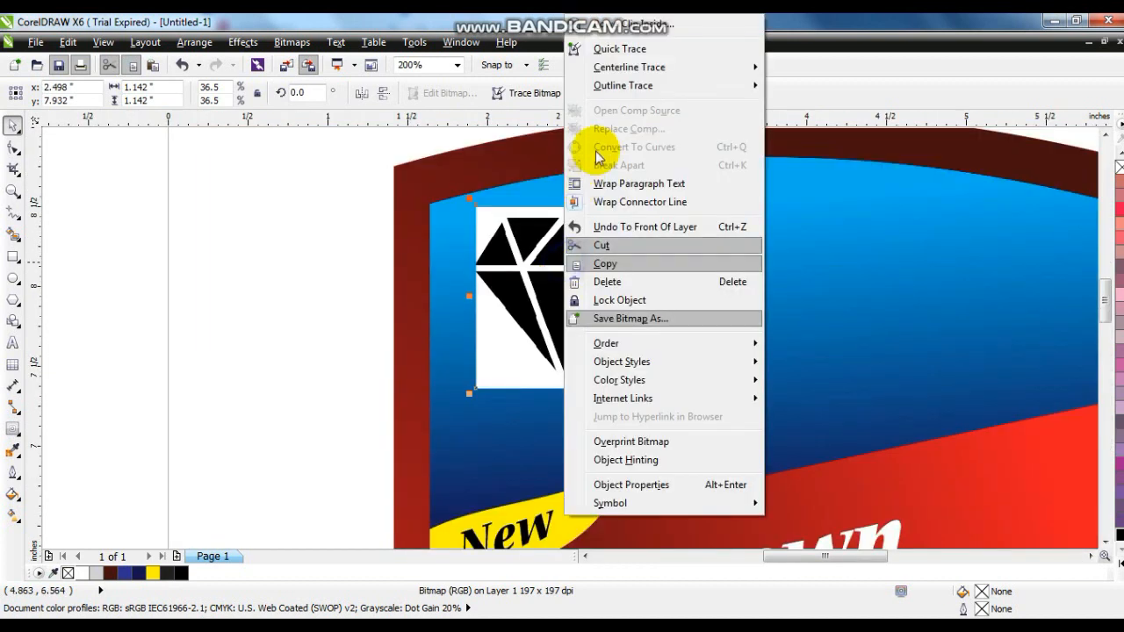
{"action": "mouse_move", "coordinate": [633, 85]}
{"action": "left_click", "coordinate": [814, 161]}
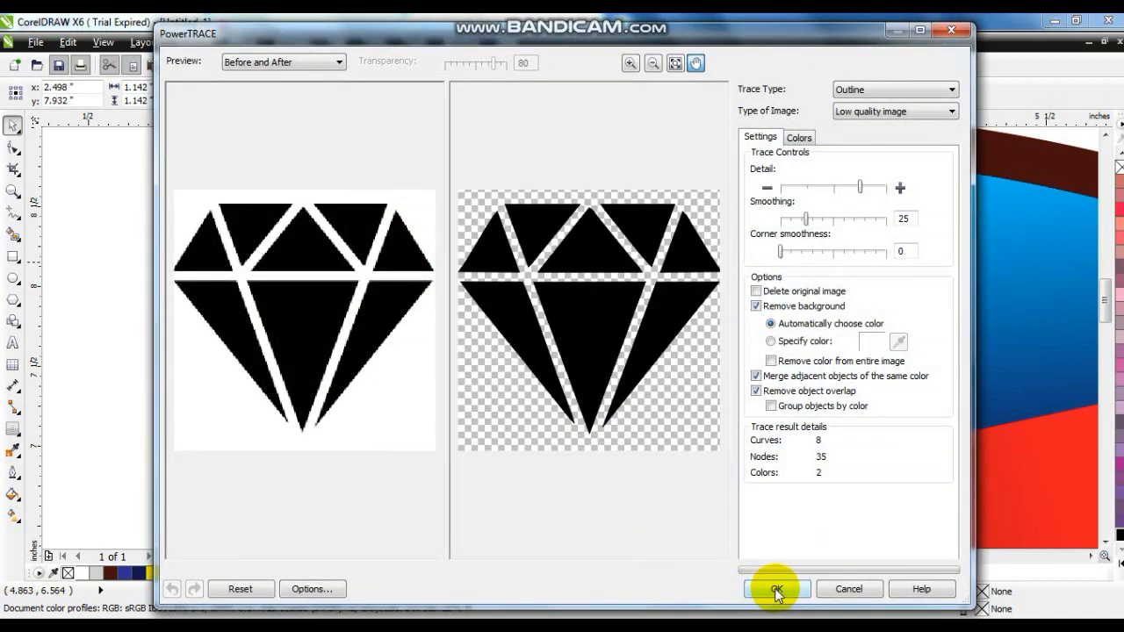
{"action": "left_click", "coordinate": [777, 589]}
Step: Delete the original diamond bitmap and position the traced diamond in its place on the blue panel
{"action": "left_click", "coordinate": [582, 296]}
{"action": "left_click_drag", "start_coordinate": [583, 296], "coordinate": [201, 303]}
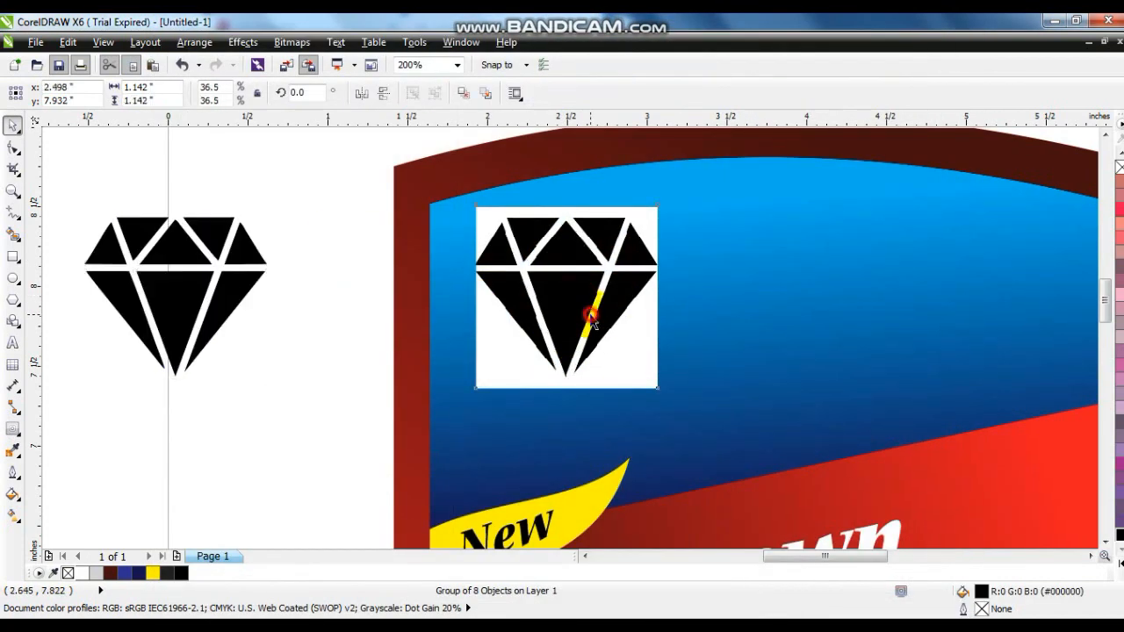
{"action": "left_click", "coordinate": [575, 299]}
{"action": "key", "text": "Delete"}
{"action": "mouse_move", "coordinate": [215, 263]}
{"action": "left_mouse_down"}
{"action": "mouse_move", "coordinate": [652, 296]}
{"action": "mouse_move", "coordinate": [598, 297]}
{"action": "left_mouse_up"}
Step: Fill the traced diamond with white and scale it down to about 0.9 inches wide
{"action": "left_click", "coordinate": [1120, 564]}
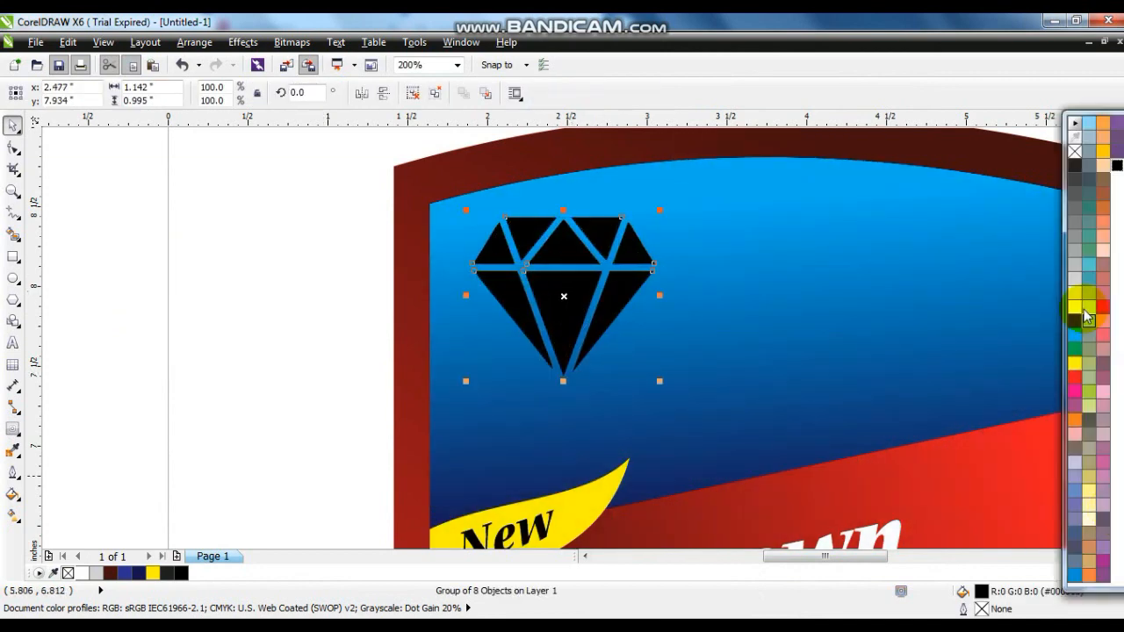
{"action": "left_click", "coordinate": [1011, 303]}
{"action": "left_click", "coordinate": [659, 215]}
{"action": "left_click_drag", "start_coordinate": [658, 215], "coordinate": [630, 246]}
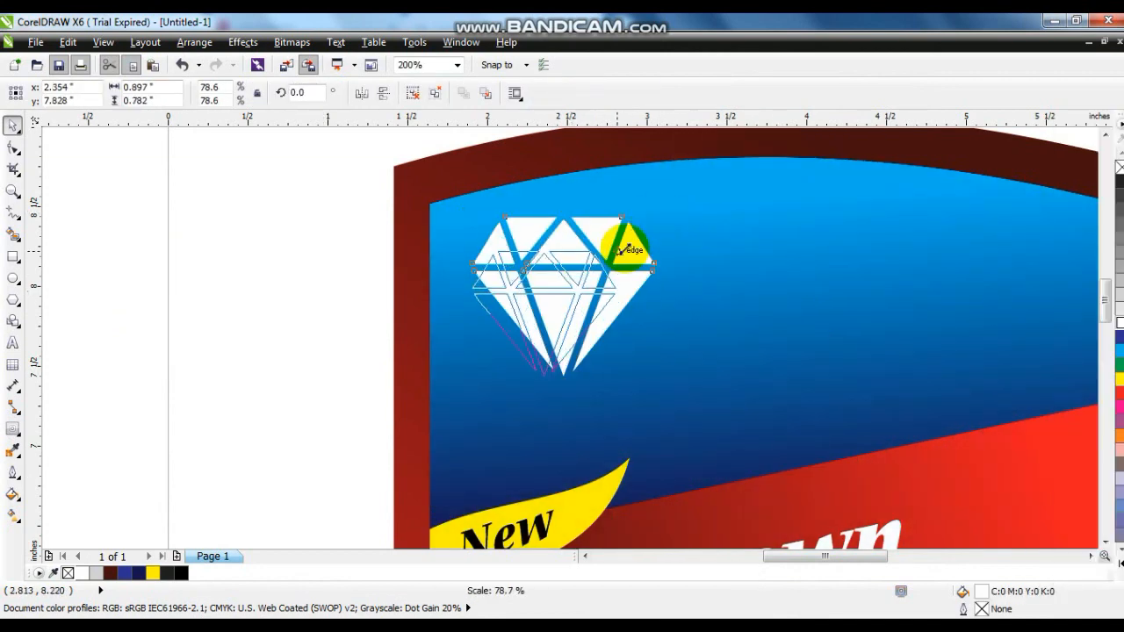
{"action": "left_click", "coordinate": [713, 259]}
{"action": "key", "text": "shift+F2"}
Step: Add the artistic text "DIAMOND" in the empty area beside the bag
{"action": "left_click", "coordinate": [126, 317]}
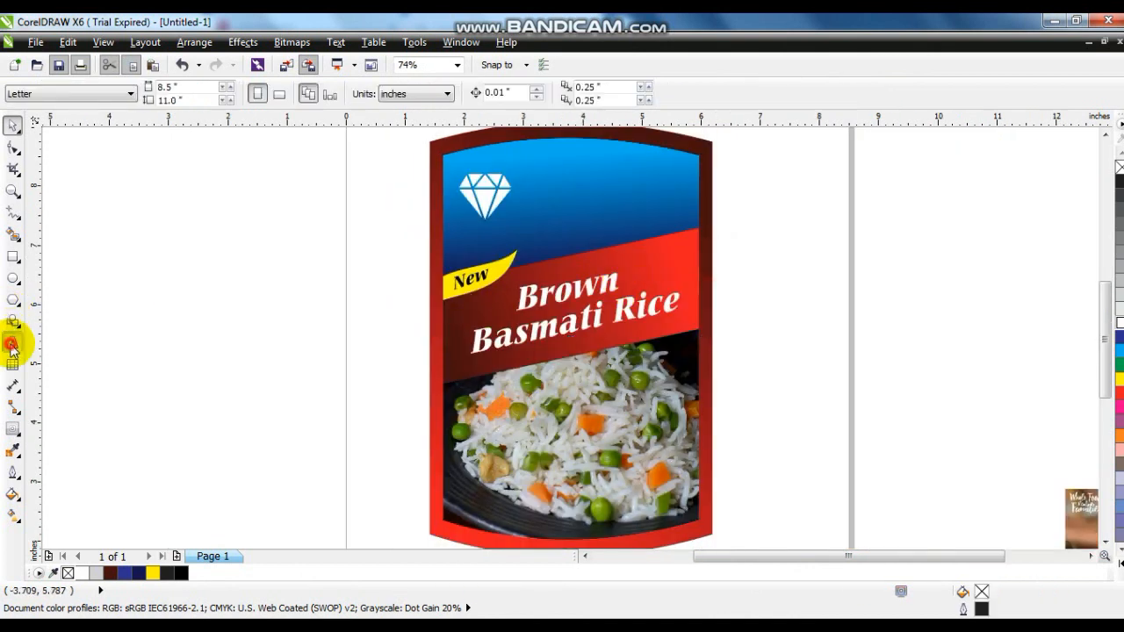
{"action": "left_click", "coordinate": [12, 344]}
{"action": "left_click", "coordinate": [89, 336]}
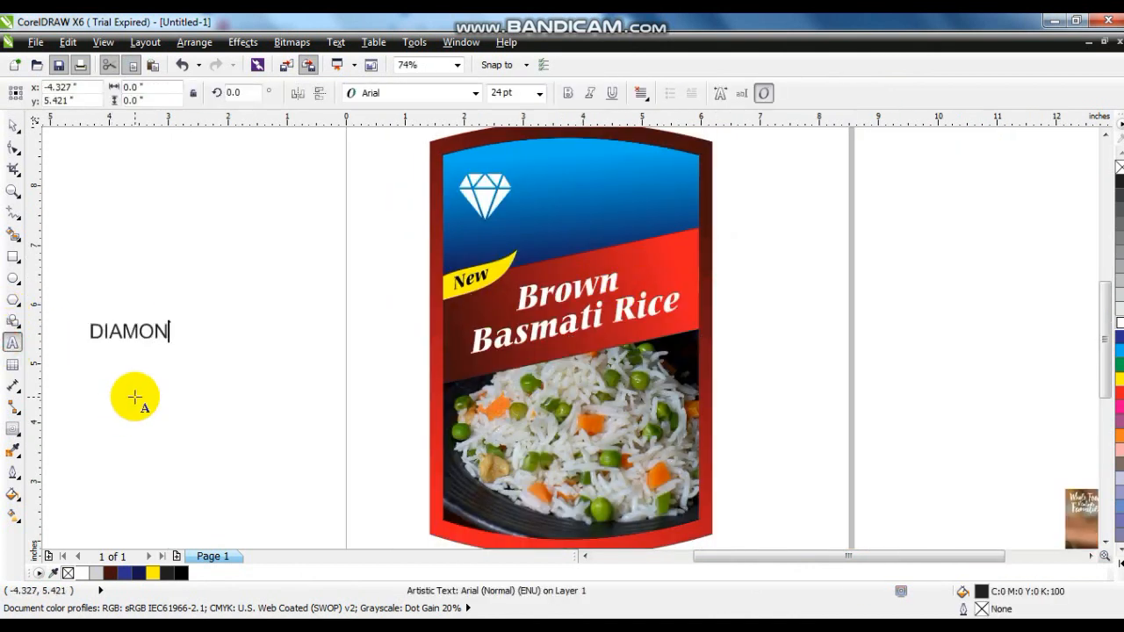
{"action": "left_click", "coordinate": [13, 126]}
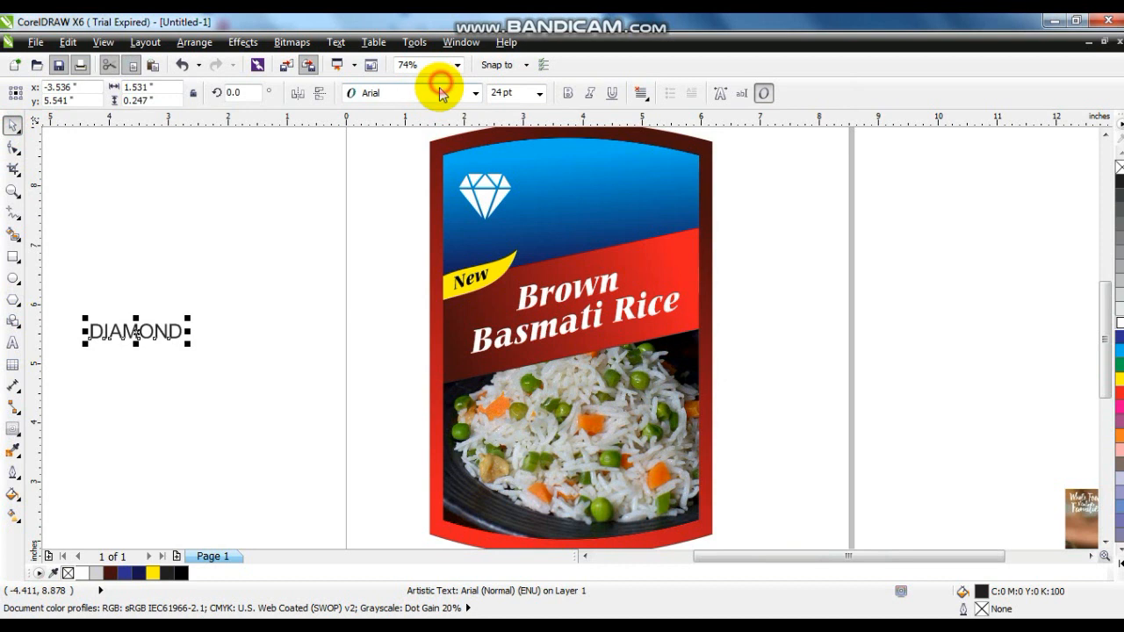
Step: Set the "DIAMOND" text in white Aurora BdCn BT at about 63.33 pt, placed beside the diamond logo
{"action": "left_click", "coordinate": [439, 93]}
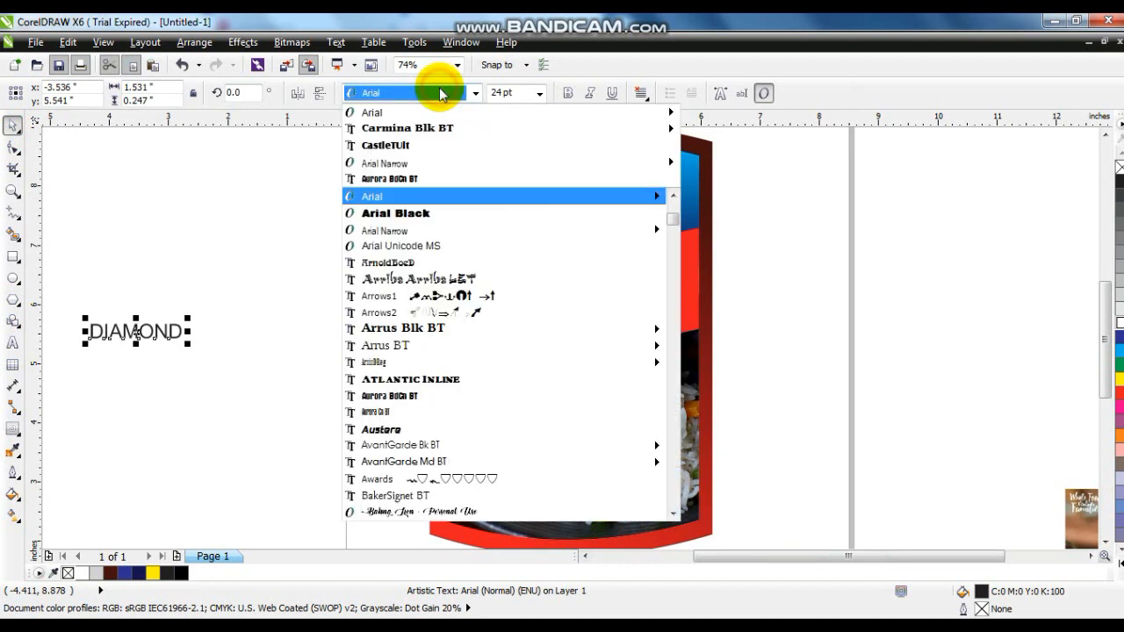
{"action": "left_click", "coordinate": [427, 178]}
{"action": "left_click_drag", "start_coordinate": [159, 344], "coordinate": [645, 192]}
{"action": "left_click", "coordinate": [1121, 322]}
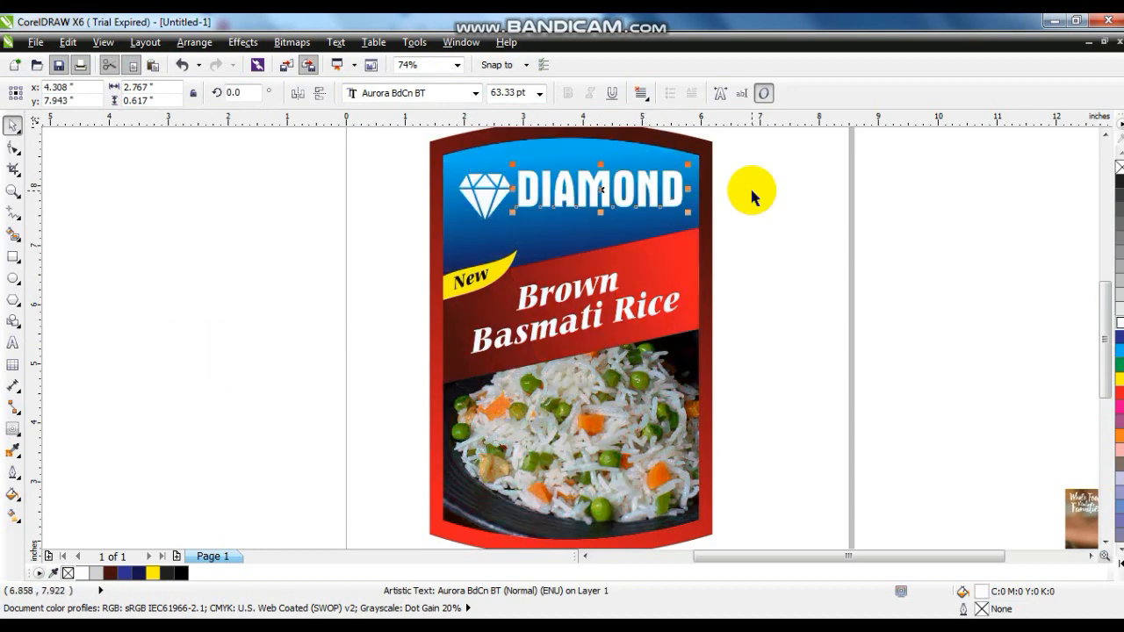
Step: Duplicate the "DIAMOND" text and shrink the copy to about 19.59 pt, aligned beneath the start of the original
{"action": "right_click", "coordinate": [572, 213]}
{"action": "left_click_drag", "start_coordinate": [659, 208], "coordinate": [545, 227]}
{"action": "scroll", "coordinate": [546, 226], "scroll_direction": "down", "scroll_amount": 1}
{"action": "scroll", "coordinate": [546, 227], "scroll_direction": "up", "scroll_amount": 1}
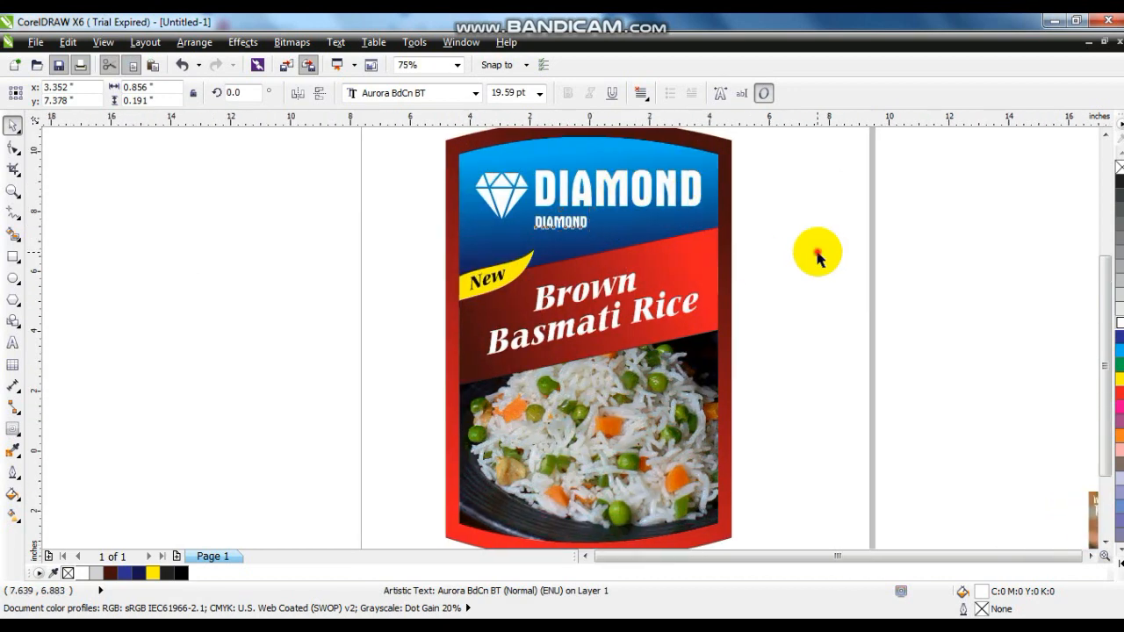
{"action": "left_click", "coordinate": [825, 257]}
Step: Replace the small "DIAMOND" copy beneath the brand name with the tagline "A NAME OF QUALITY RICE"
{"action": "scroll", "coordinate": [826, 257], "scroll_direction": "down", "scroll_amount": 1}
{"action": "scroll", "coordinate": [808, 262], "scroll_direction": "up", "scroll_amount": 2}
{"action": "scroll", "coordinate": [790, 266], "scroll_direction": "down", "scroll_amount": 2}
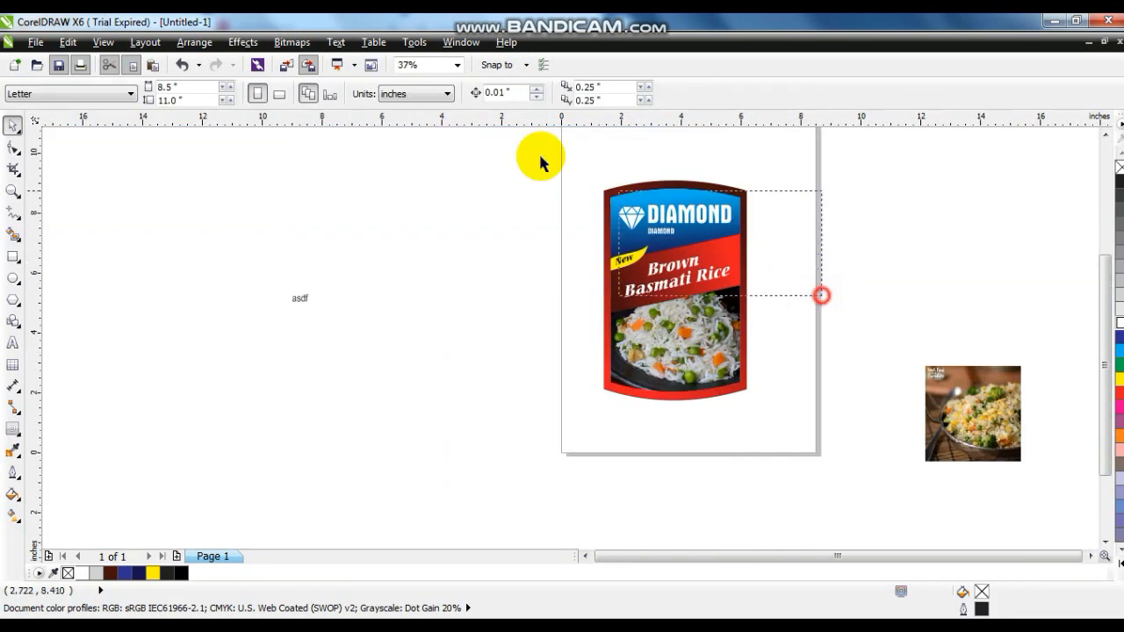
{"action": "scroll", "coordinate": [531, 158], "scroll_direction": "up", "scroll_amount": 2}
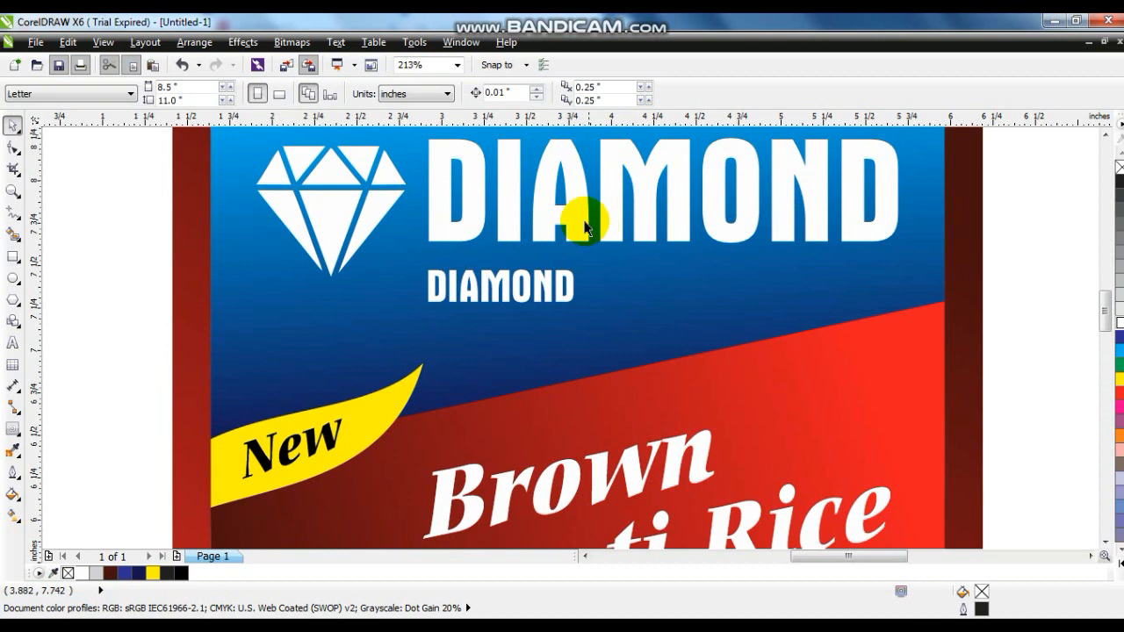
{"action": "scroll", "coordinate": [593, 303], "scroll_direction": "down", "scroll_amount": 1}
{"action": "left_click", "coordinate": [568, 288]}
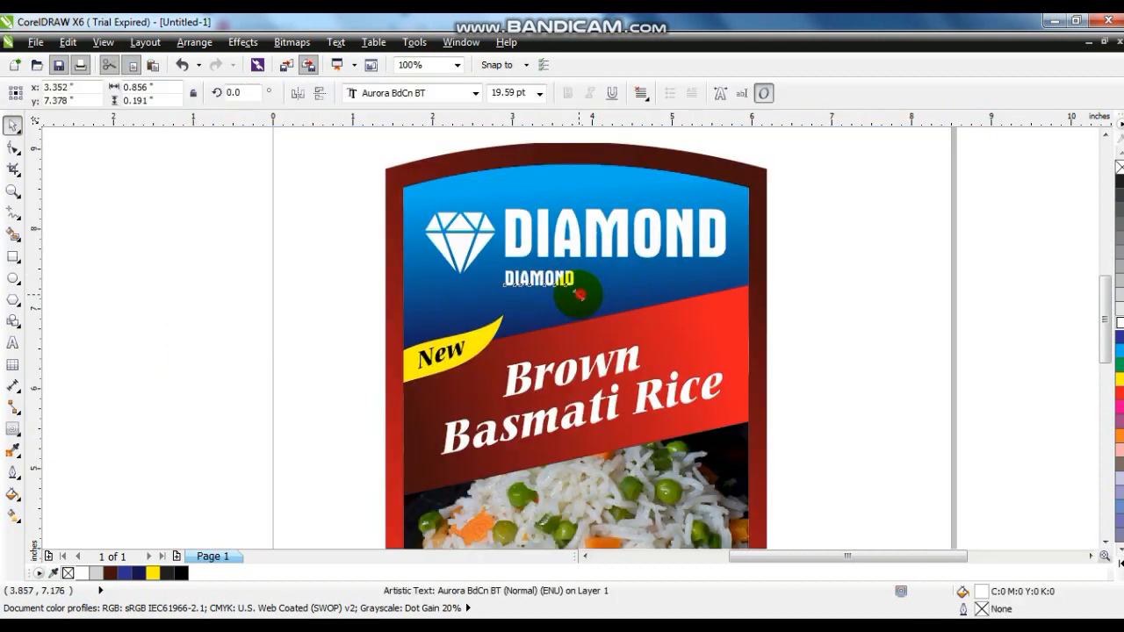
{"action": "left_click", "coordinate": [12, 342]}
{"action": "key", "text": "ctrl+a"}
{"action": "type", "text": "A"}
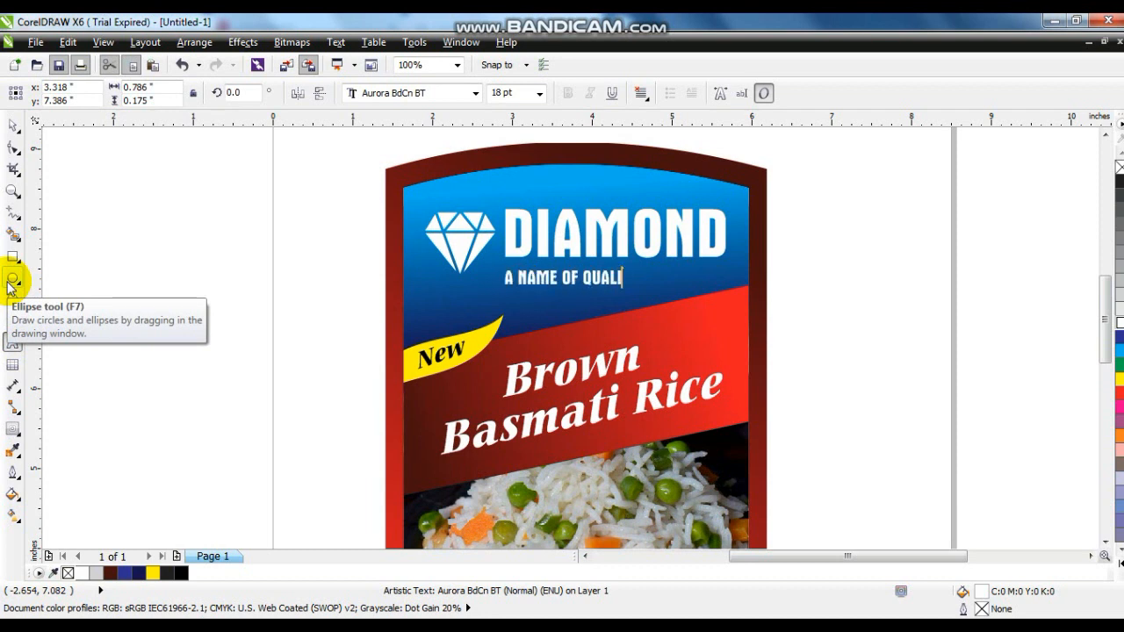
{"action": "key", "text": "Escape"}
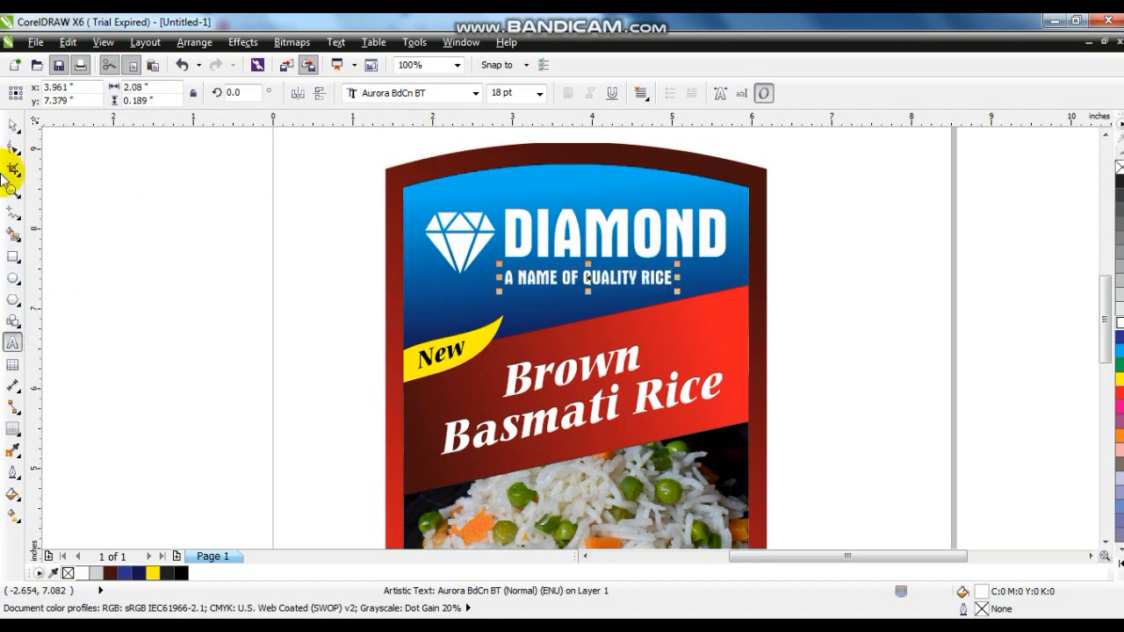
Step: Set the tagline in bold Arial and scale it down to about 12.72 pt
{"action": "left_click", "coordinate": [401, 93]}
{"action": "left_click", "coordinate": [404, 108]}
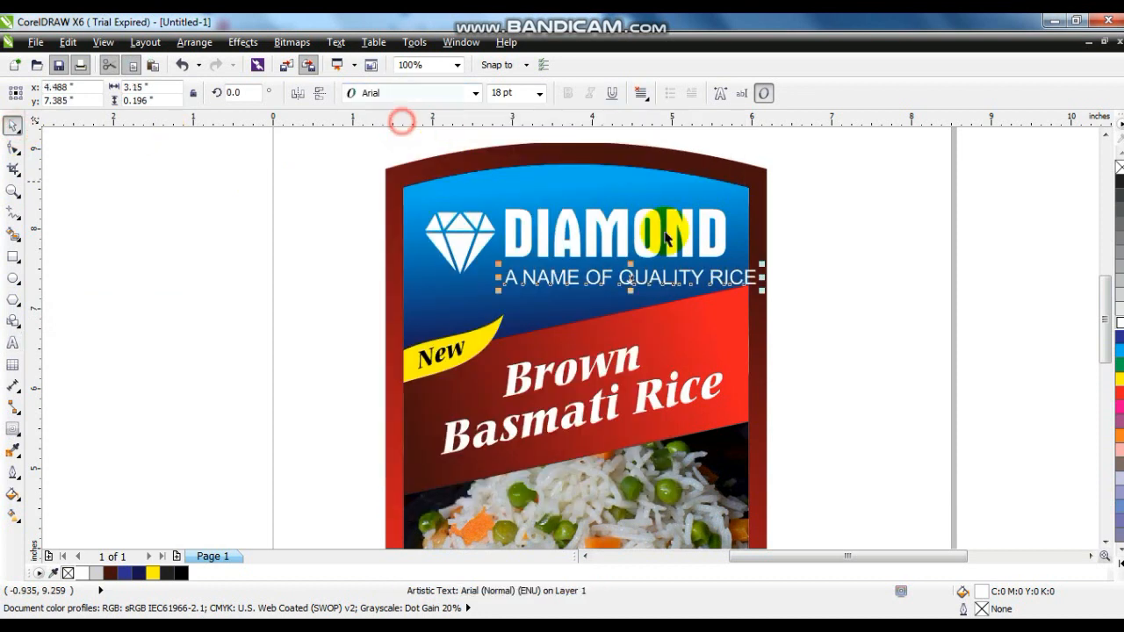
{"action": "left_click", "coordinate": [757, 289]}
{"action": "left_click", "coordinate": [746, 280]}
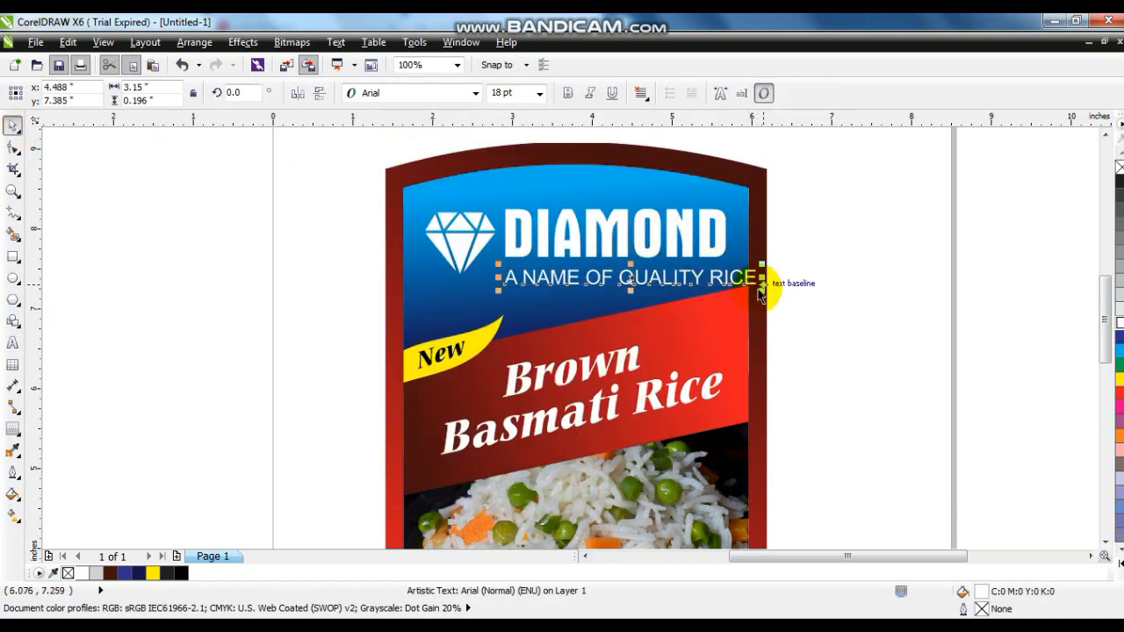
{"action": "left_click_drag", "start_coordinate": [761, 290], "coordinate": [673, 260]}
{"action": "left_click", "coordinate": [568, 93]}
Step: Centre the tagline horizontally beneath the large "DIAMOND" text and fill it with white
{"action": "left_click", "coordinate": [1119, 180]}
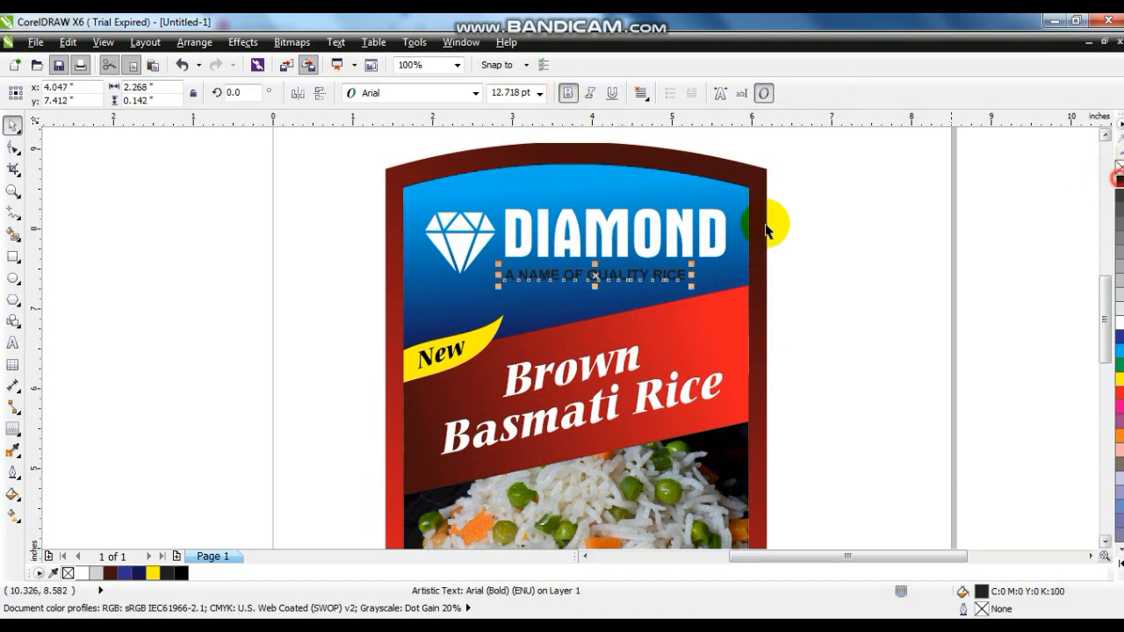
{"action": "left_click", "coordinate": [648, 249], "text": "shift"}
{"action": "key", "text": "c"}
{"action": "left_click", "coordinate": [865, 293]}
{"action": "left_click", "coordinate": [647, 279]}
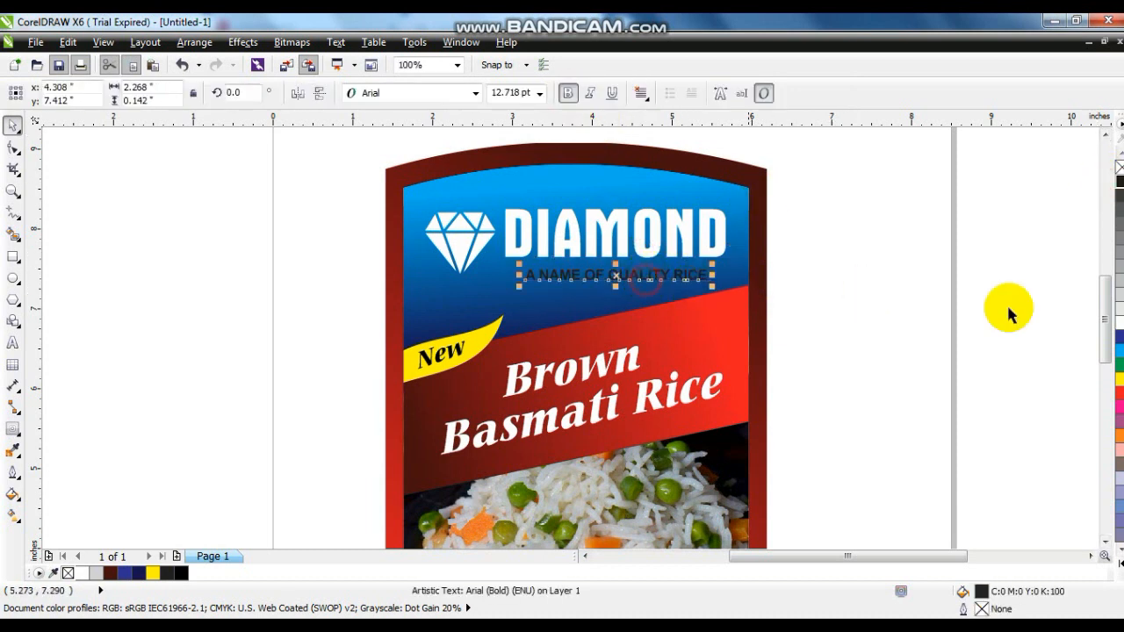
{"action": "left_click", "coordinate": [1118, 325]}
{"action": "left_click", "coordinate": [1023, 330]}
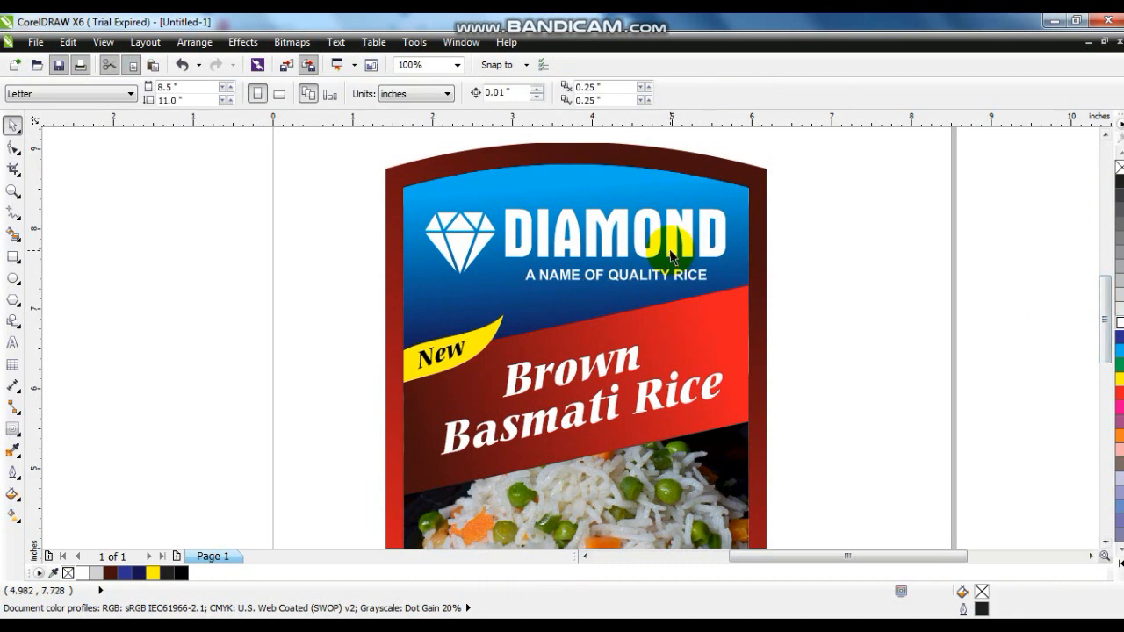
Step: Shift the diamond logo, brand name and tagline together slightly toward the blue area's left edge to balance the margins
{"action": "left_click", "coordinate": [670, 256]}
{"action": "left_click_drag", "start_coordinate": [852, 188], "coordinate": [374, 294]}
{"action": "left_click_drag", "start_coordinate": [630, 239], "coordinate": [624, 239]}
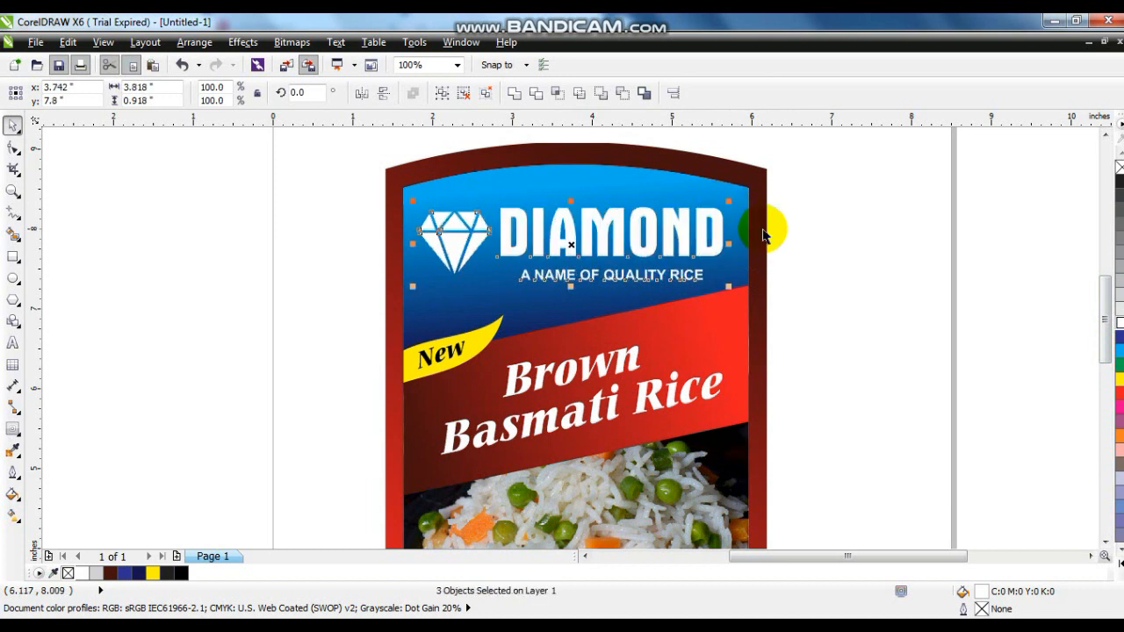
{"action": "left_click", "coordinate": [770, 227]}
{"action": "key", "text": "F4"}
{"action": "left_click", "coordinate": [779, 306]}
Step: Delete the stray "asdf" text and duplicate the whole bag design beside the original
{"action": "left_click_drag", "start_coordinate": [120, 278], "coordinate": [37, 341]}
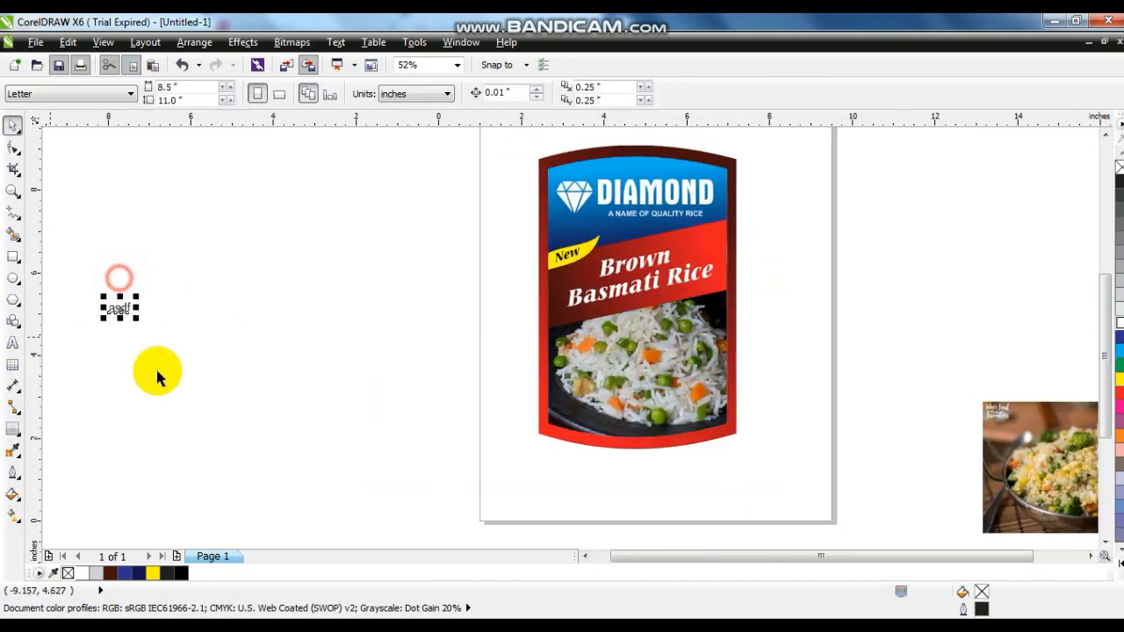
{"action": "key", "text": "Delete"}
{"action": "left_click_drag", "start_coordinate": [748, 474], "coordinate": [460, 170]}
{"action": "left_click_drag", "start_coordinate": [615, 293], "coordinate": [351, 293]}
Step: Move the second rice photo beside the duplicate bag and PowerClip it inside that bag's inner frame
{"action": "left_click_drag", "start_coordinate": [1019, 466], "coordinate": [102, 352]}
{"action": "left_click", "coordinate": [233, 44]}
{"action": "mouse_move", "coordinate": [263, 278]}
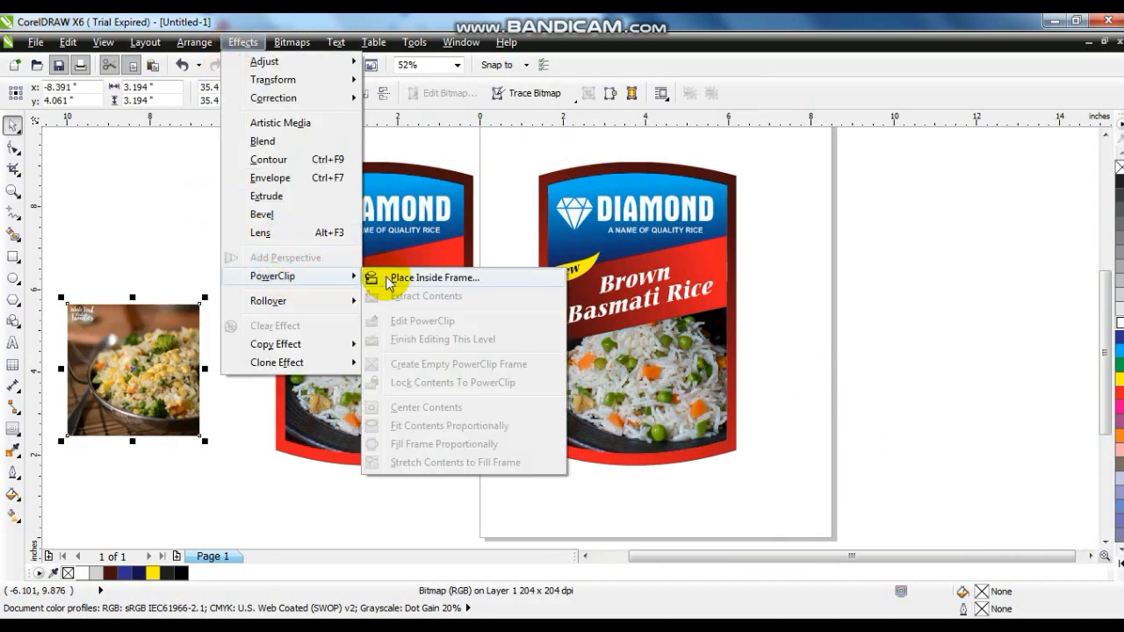
{"action": "left_click", "coordinate": [377, 278]}
{"action": "left_click", "coordinate": [387, 378]}
Step: Edit the duplicate's PowerClip, delete the old rice photo, and enlarge the new one to about 4.69 inches to fill the lower area
{"action": "right_click", "coordinate": [400, 391]}
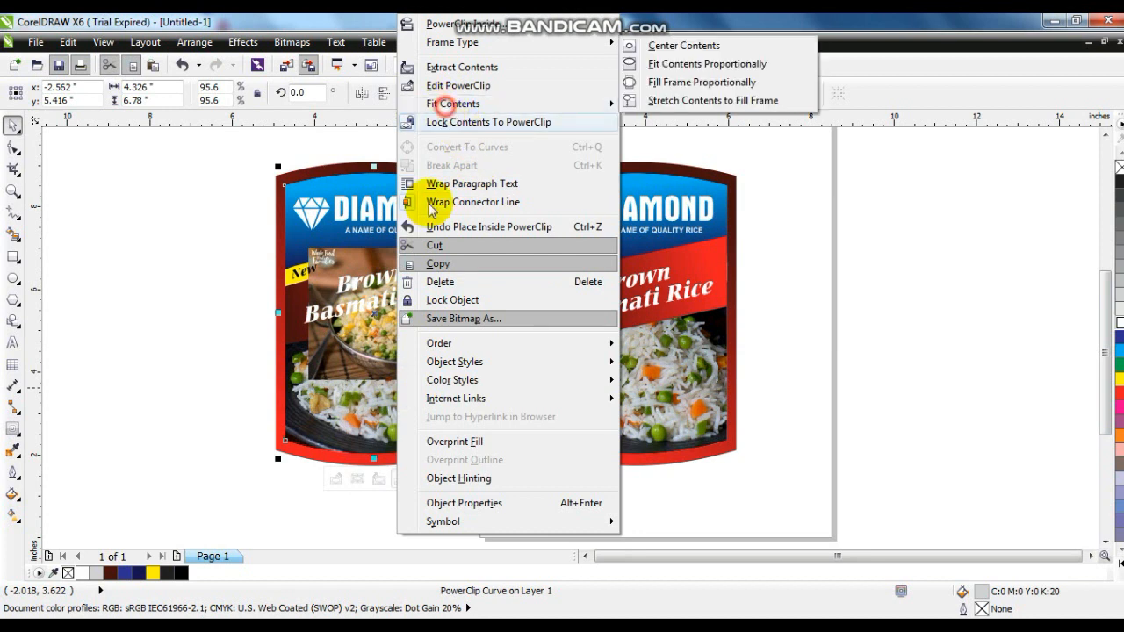
{"action": "left_click", "coordinate": [446, 88]}
{"action": "left_click", "coordinate": [398, 411]}
{"action": "key", "text": "Delete"}
{"action": "left_click_drag", "start_coordinate": [387, 361], "coordinate": [251, 253]}
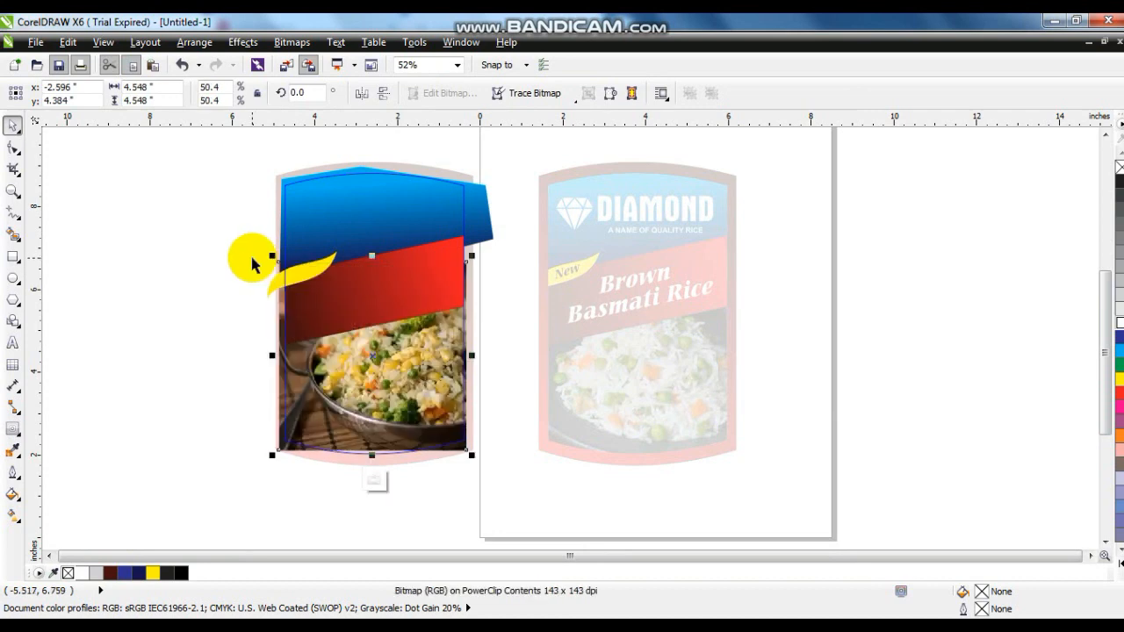
{"action": "left_click_drag", "start_coordinate": [270, 455], "coordinate": [266, 460]}
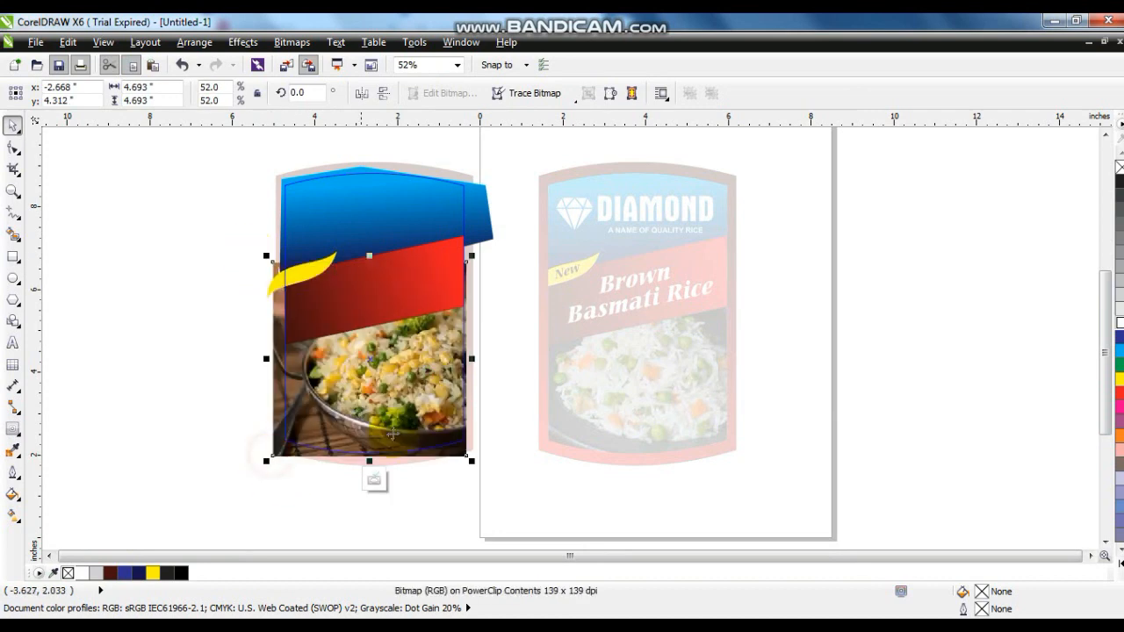
{"action": "right_click", "coordinate": [397, 418]}
{"action": "left_click", "coordinate": [435, 105]}
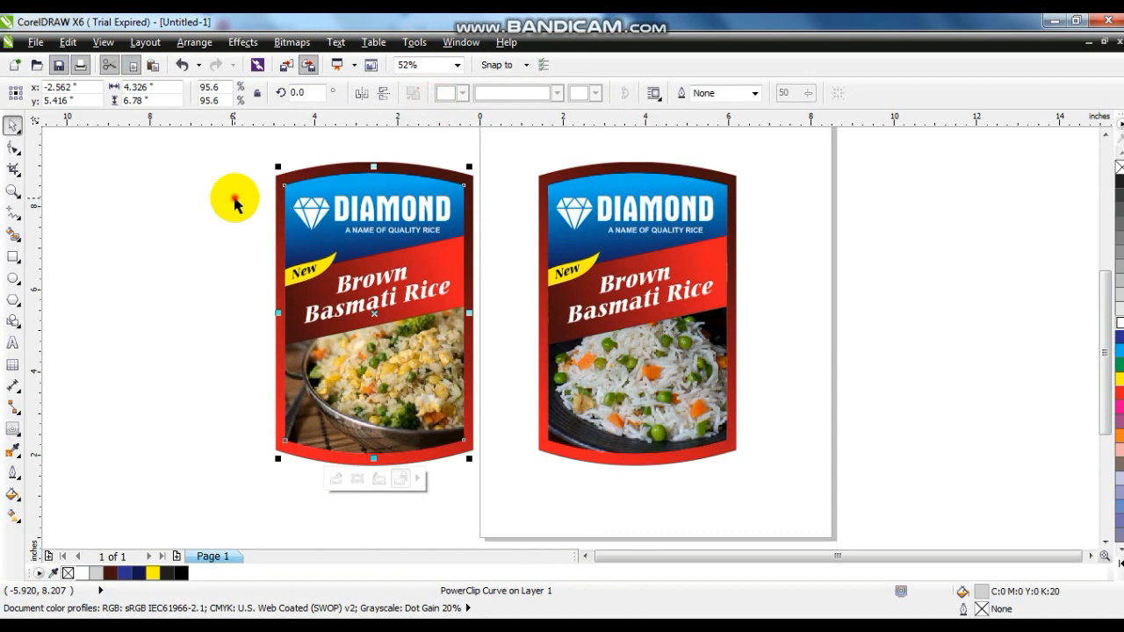
{"action": "left_click_drag", "start_coordinate": [800, 488], "coordinate": [796, 495]}
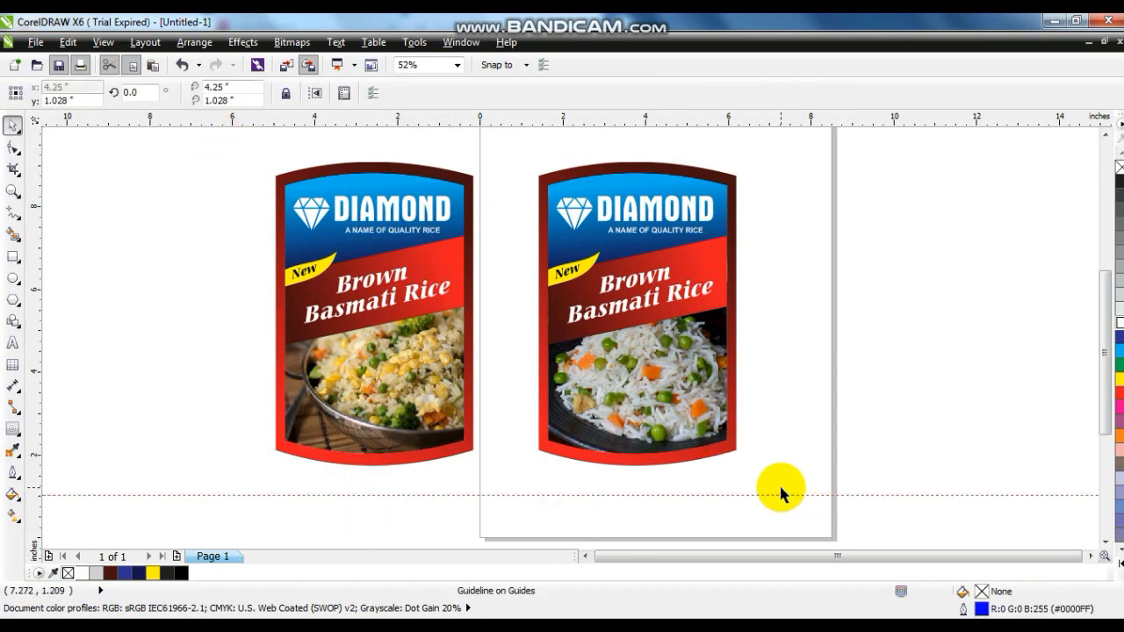
{"action": "key", "text": "ctrl+z"}
{"action": "left_click", "coordinate": [781, 493]}
{"action": "key", "text": "ctrl+a"}
{"action": "key", "text": "F4"}
{"action": "key", "text": "Escape"}
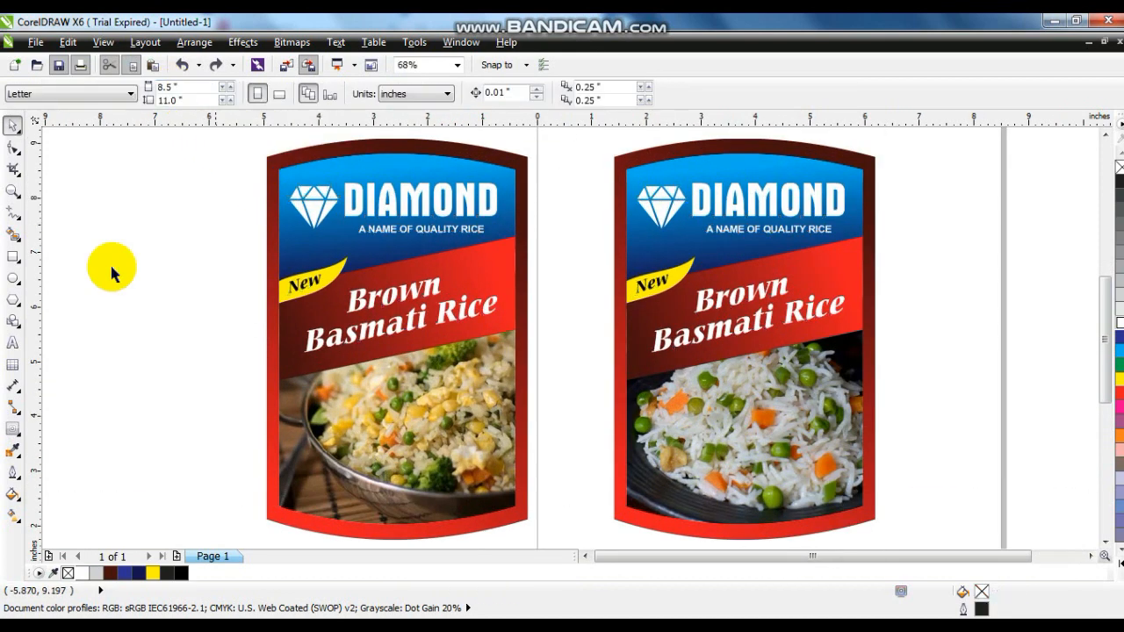
Step: Draw a circle about 1.26 inches wide beside the duplicate bag and add concentric copies about 1.11 and 0.98 inches wide
{"action": "left_click", "coordinate": [13, 277]}
{"action": "left_click_drag", "start_coordinate": [95, 265], "coordinate": [176, 345]}
{"action": "left_click", "coordinate": [13, 127]}
{"action": "left_click_drag", "start_coordinate": [175, 264], "coordinate": [171, 269]}
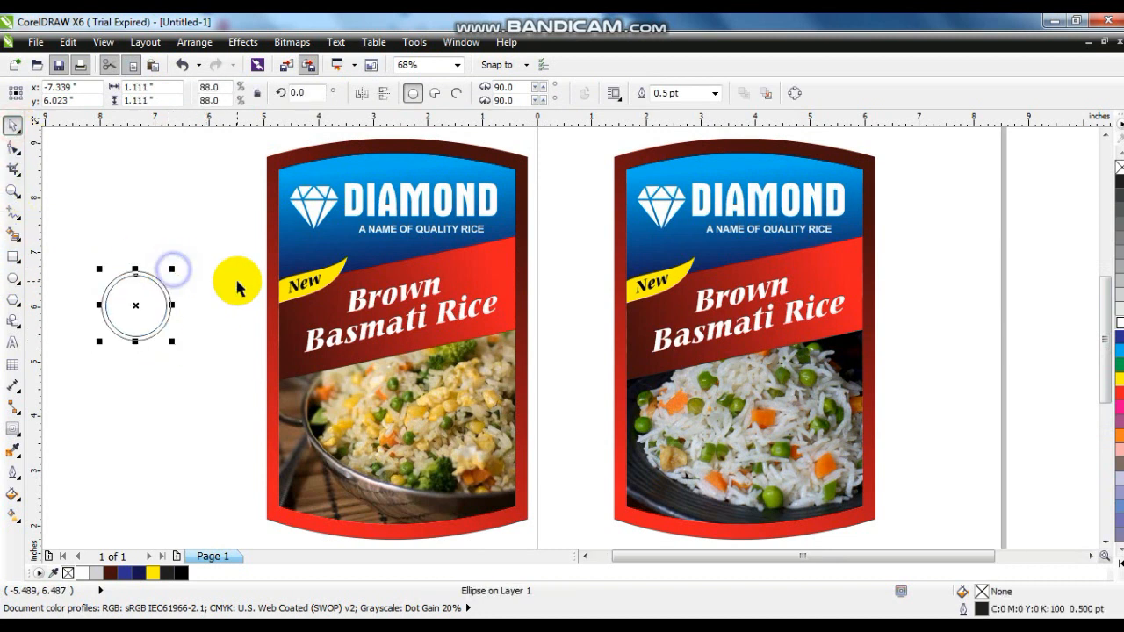
{"action": "key", "text": "ctrl+r"}
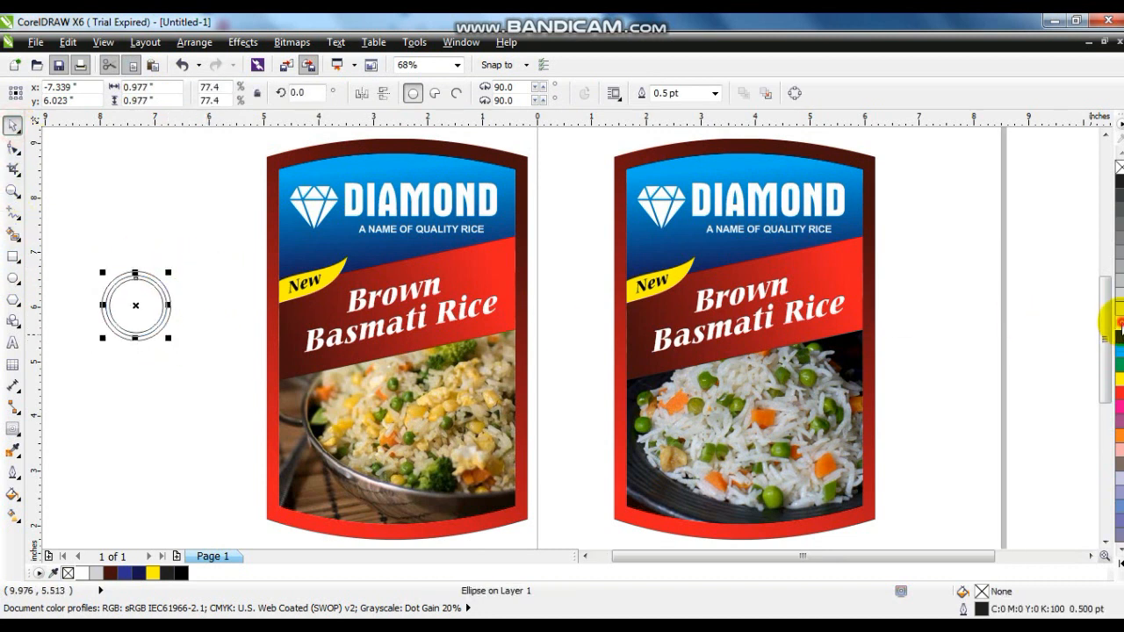
Step: Fill the innermost circle with white and the middle circle with dark blue
{"action": "left_click_drag", "start_coordinate": [1109, 325], "coordinate": [145, 286]}
{"action": "left_click", "coordinate": [188, 260]}
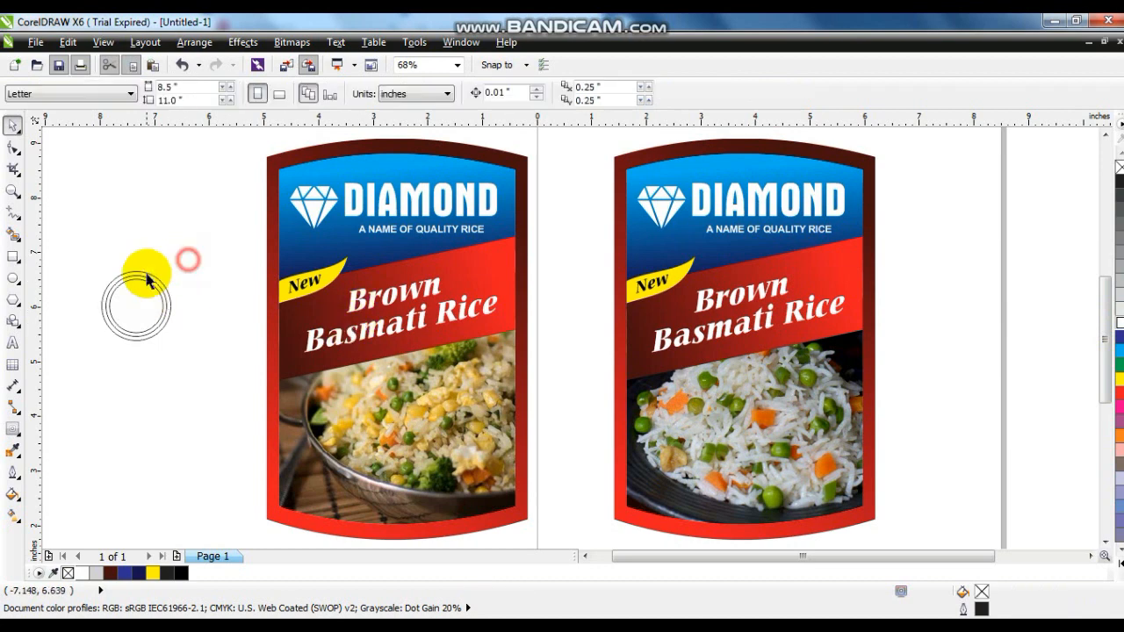
{"action": "left_click", "coordinate": [146, 286]}
{"action": "left_click", "coordinate": [138, 573]}
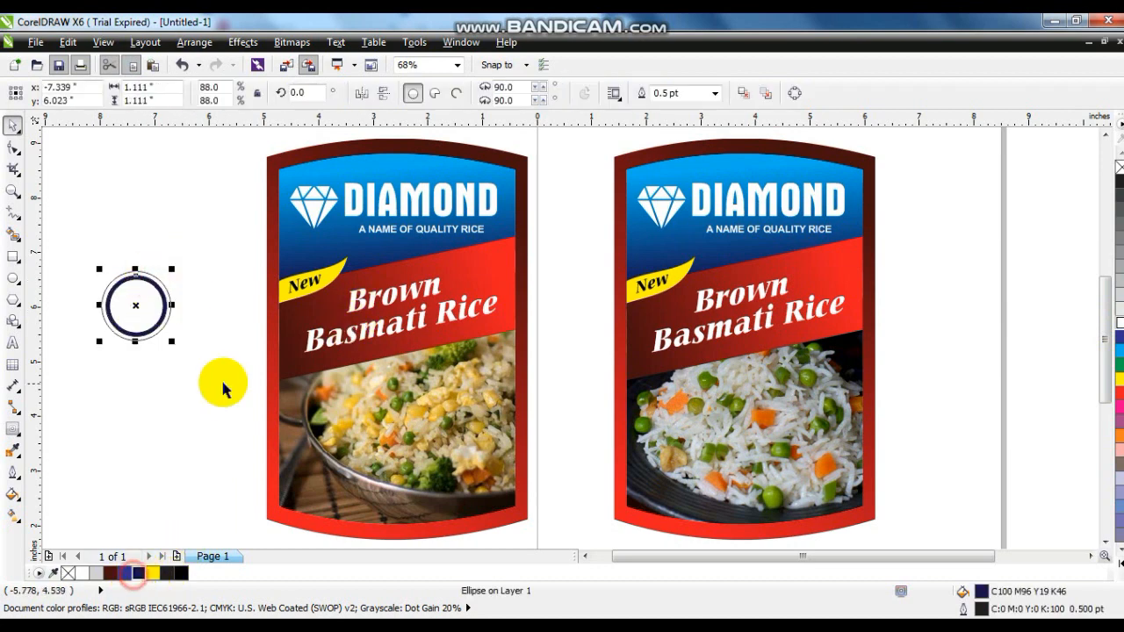
{"action": "key", "text": "Escape"}
Step: Copy the bag frame's gradient fill to the outer circle and remove the outlines from all three circles
{"action": "left_click", "coordinate": [169, 303]}
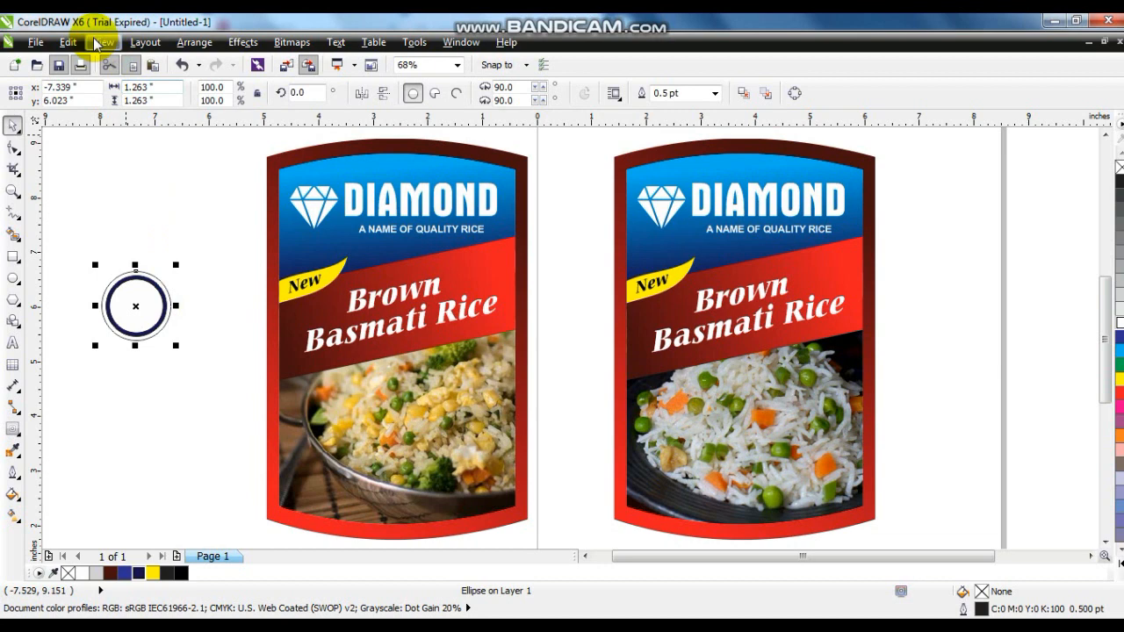
{"action": "left_click", "coordinate": [68, 42]}
{"action": "left_click", "coordinate": [109, 279]}
{"action": "left_click", "coordinate": [573, 348]}
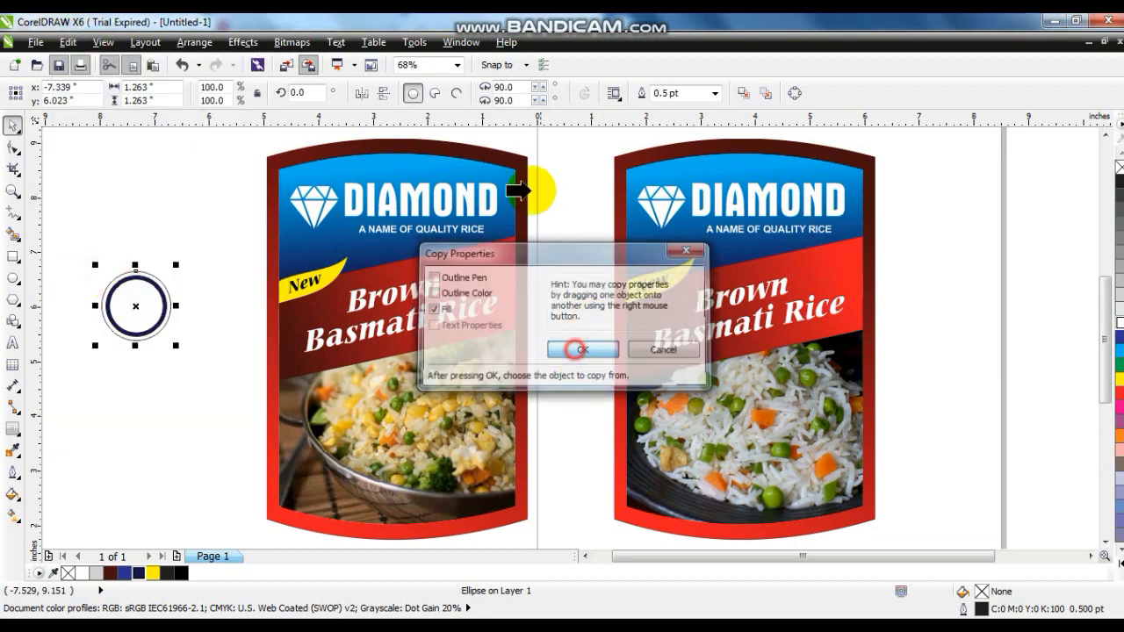
{"action": "left_click", "coordinate": [413, 158]}
{"action": "left_click", "coordinate": [192, 251]}
{"action": "left_click_drag", "start_coordinate": [191, 252], "coordinate": [88, 378]}
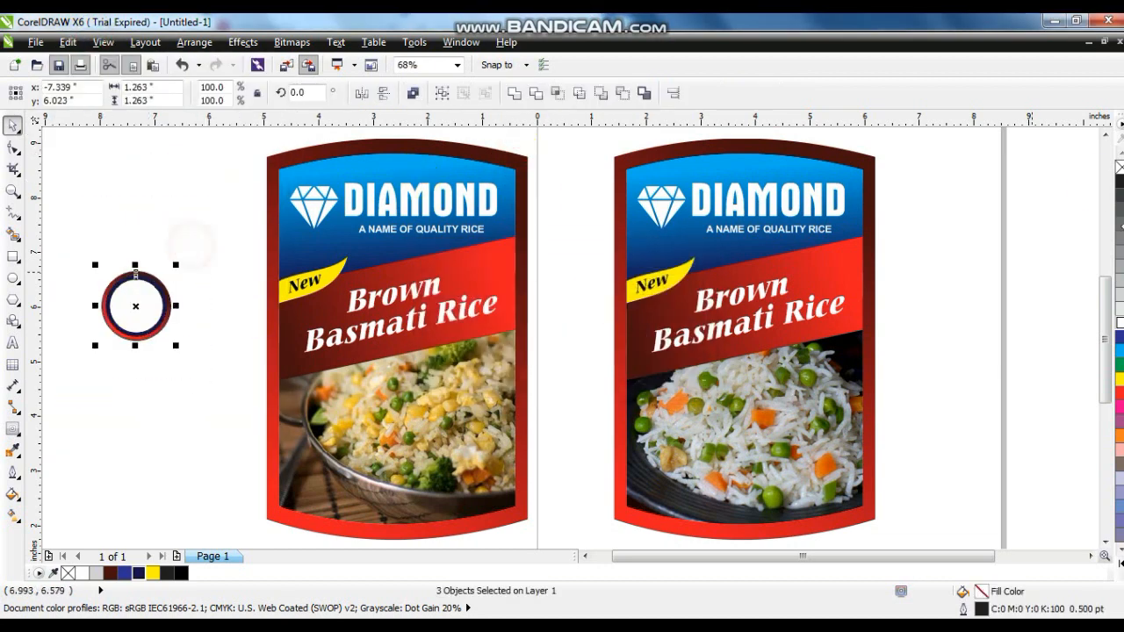
{"action": "right_click", "coordinate": [1120, 170]}
Step: Place the round badge over the lower-left part of the duplicate bag's rice photo, scaled to about 1.19 inches wide
{"action": "left_click_drag", "start_coordinate": [95, 305], "coordinate": [301, 420]}
{"action": "key", "text": "ctrl+z"}
{"action": "left_click_drag", "start_coordinate": [166, 303], "coordinate": [329, 427]}
{"action": "left_click_drag", "start_coordinate": [353, 390], "coordinate": [349, 395]}
{"action": "left_click_drag", "start_coordinate": [311, 430], "coordinate": [316, 432]}
{"action": "left_click_drag", "start_coordinate": [202, 374], "coordinate": [361, 474]}
{"action": "left_click_drag", "start_coordinate": [321, 442], "coordinate": [327, 442]}
{"action": "left_click", "coordinate": [205, 447]}
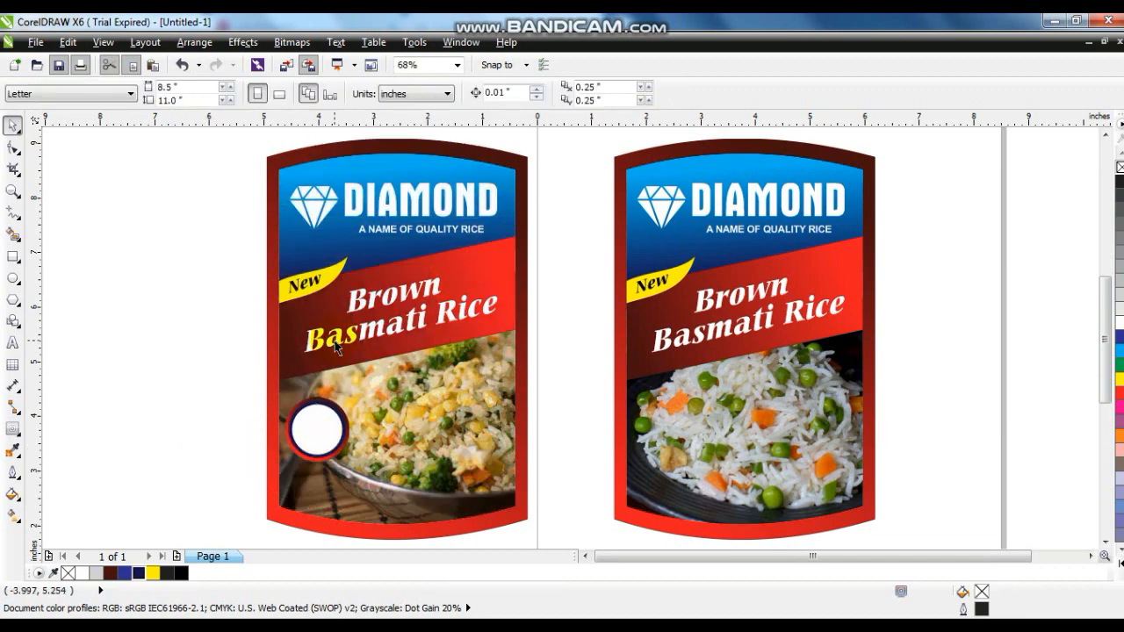
Step: Copy the tagline text onto the round badge and replace its wording with "1KG"
{"action": "left_click_drag", "start_coordinate": [417, 232], "coordinate": [316, 442]}
{"action": "right_click", "coordinate": [317, 442]}
{"action": "scroll", "coordinate": [326, 420], "scroll_direction": "up", "scroll_amount": 2}
{"action": "key", "text": "ctrl+a"}
{"action": "key", "text": "Delete"}
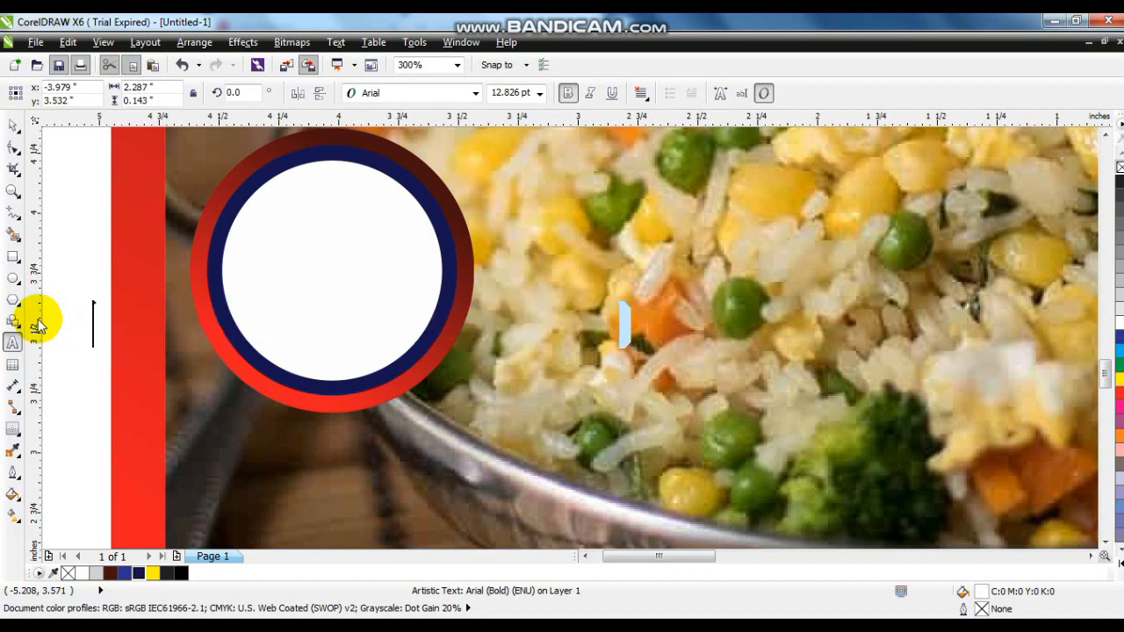
{"action": "left_click", "coordinate": [16, 125]}
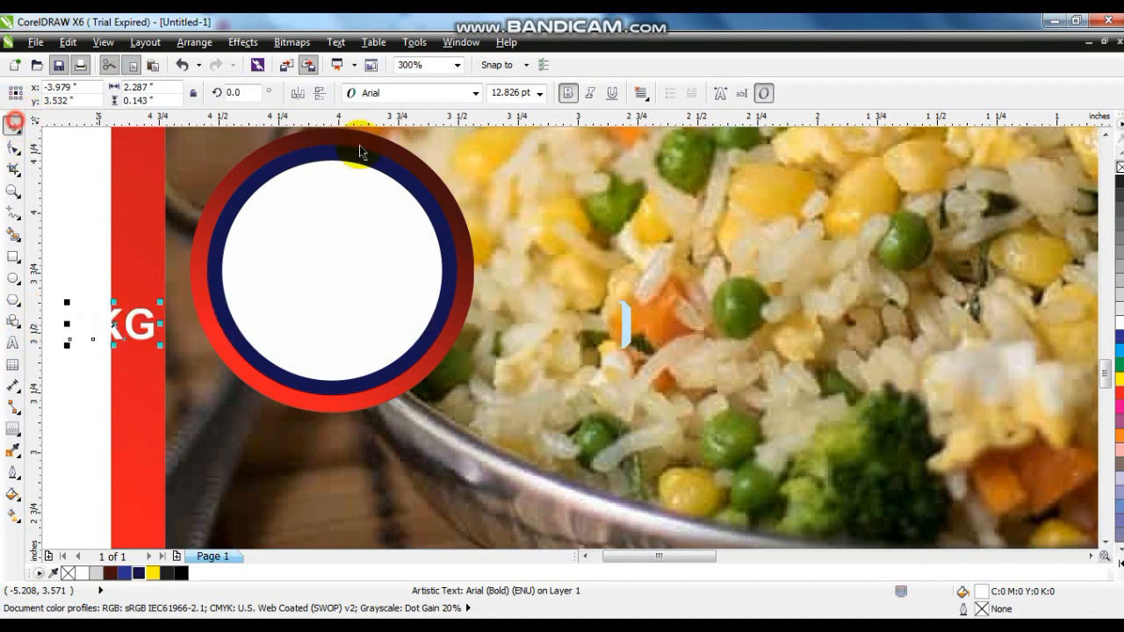
Step: Fill the "1KG" text with black, then enlarge and centre it inside the badge's white circle
{"action": "left_click", "coordinate": [1120, 180]}
{"action": "left_click_drag", "start_coordinate": [151, 328], "coordinate": [409, 262]}
{"action": "left_click_drag", "start_coordinate": [323, 228], "coordinate": [330, 266]}
{"action": "left_click_drag", "start_coordinate": [417, 233], "coordinate": [449, 217]}
{"action": "left_click_drag", "start_coordinate": [414, 288], "coordinate": [391, 299]}
{"action": "left_click", "coordinate": [410, 308]}
{"action": "left_click", "coordinate": [505, 340]}
{"action": "scroll", "coordinate": [504, 340], "scroll_direction": "down", "scroll_amount": 2}
{"action": "key", "text": "Escape"}
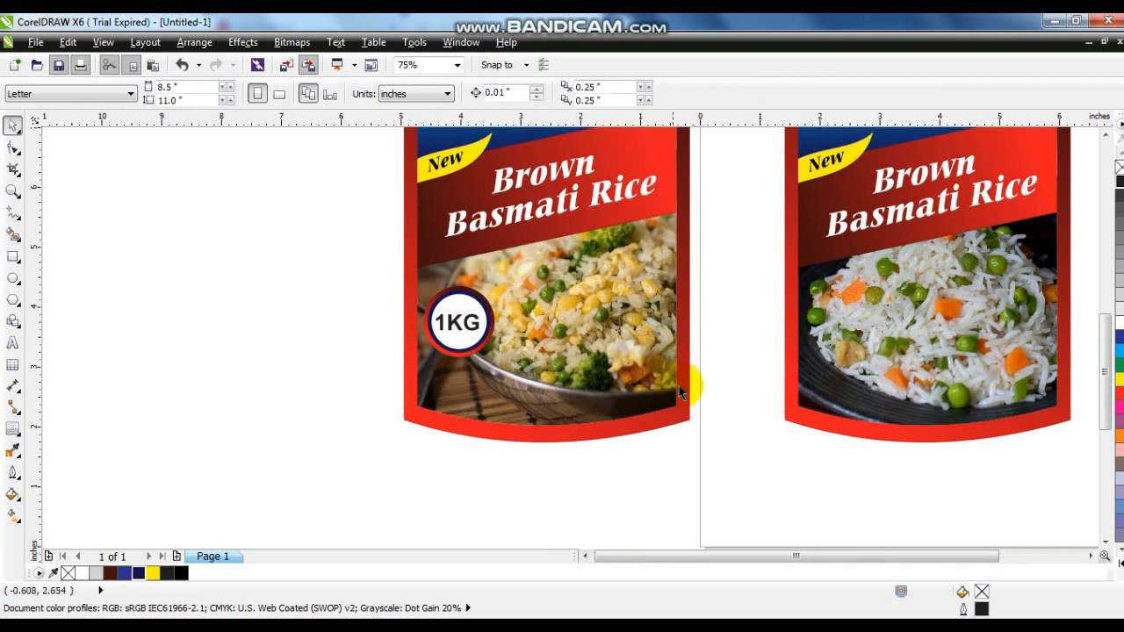
Step: Group the "1KG" badge, scale it to about 1.07 inches wide, and copy it onto the original bag's rice photo
{"action": "key", "text": "F4"}
{"action": "left_click_drag", "start_coordinate": [228, 408], "coordinate": [391, 495]}
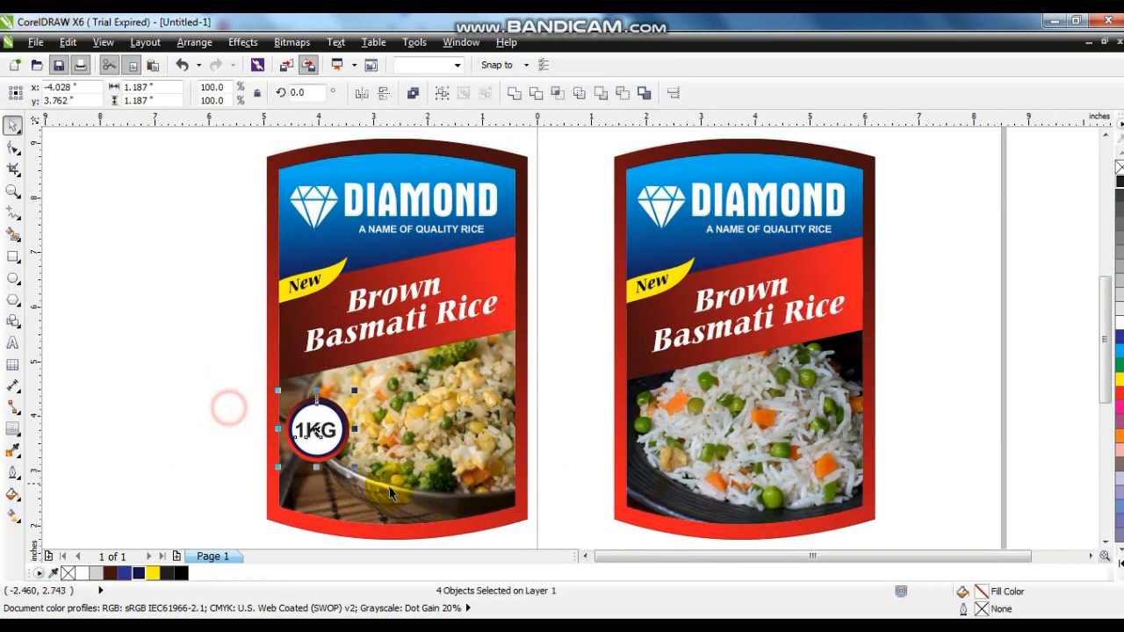
{"action": "left_click_drag", "start_coordinate": [314, 431], "coordinate": [616, 453]}
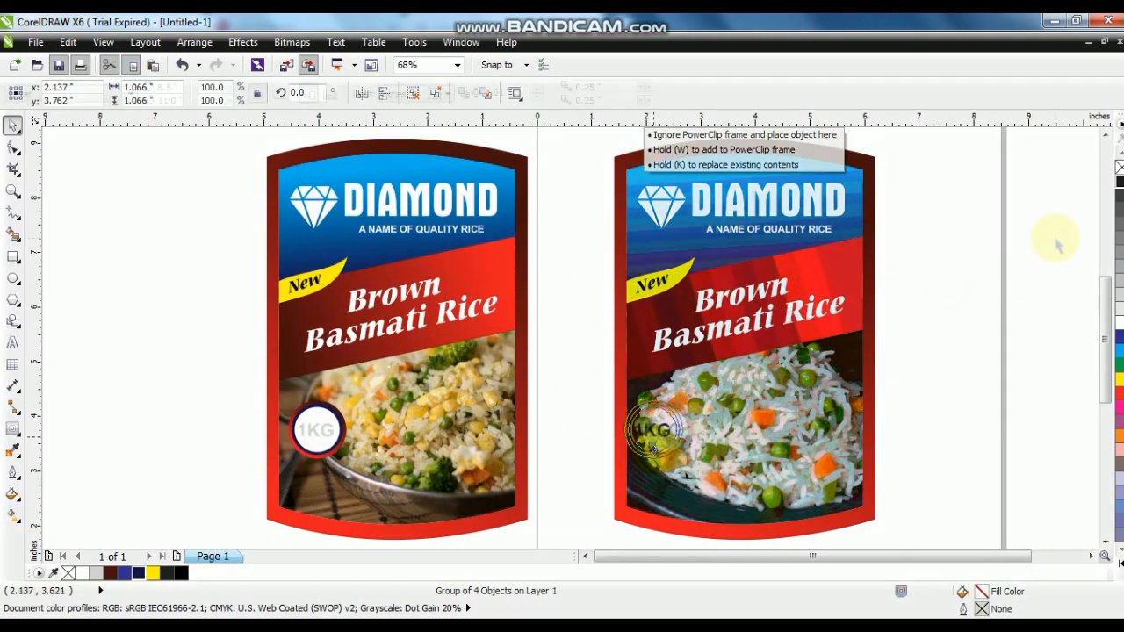